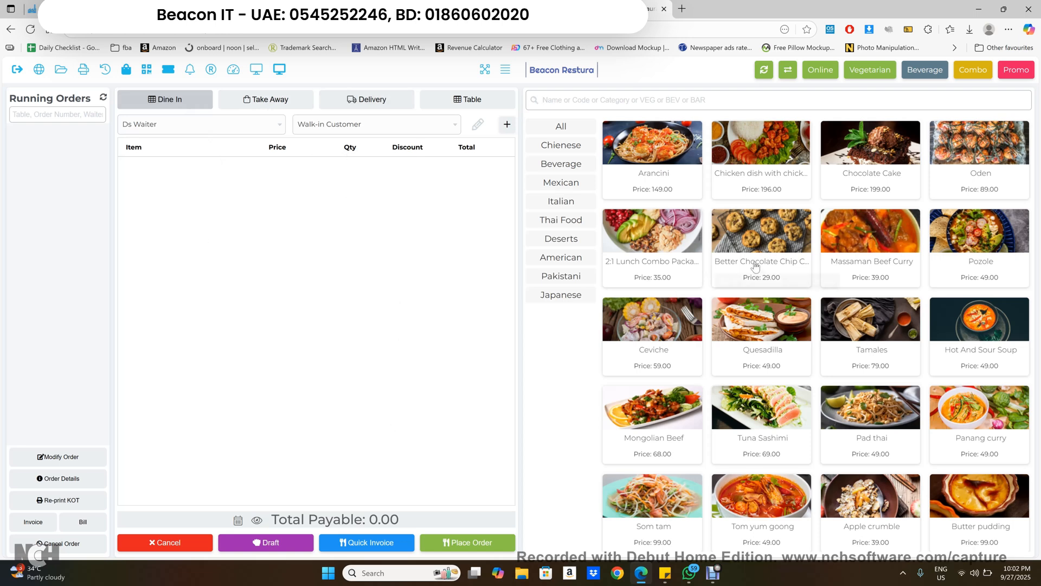
Add one Better Chocolate Chip Cookies to the cart with the Caeser Salad modifier
{"action": "left_click", "coordinate": [754, 241]}
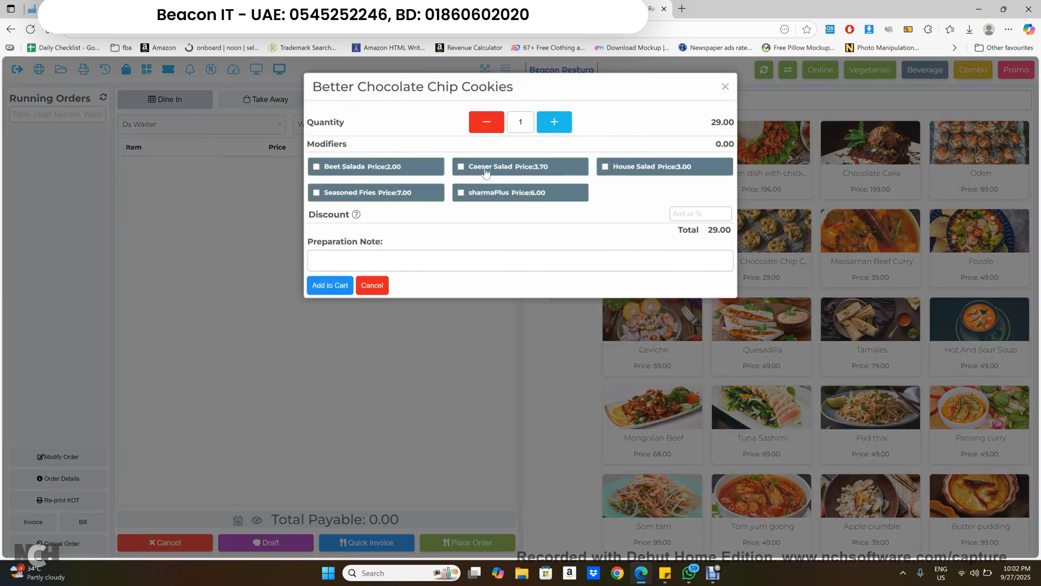
{"action": "left_click", "coordinate": [486, 171]}
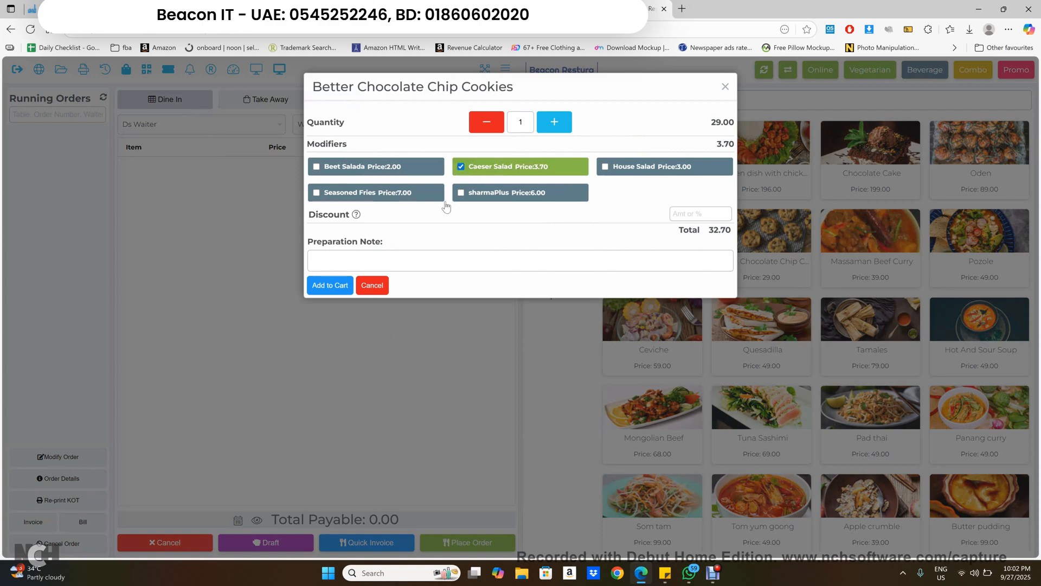
{"action": "left_click", "coordinate": [330, 286]}
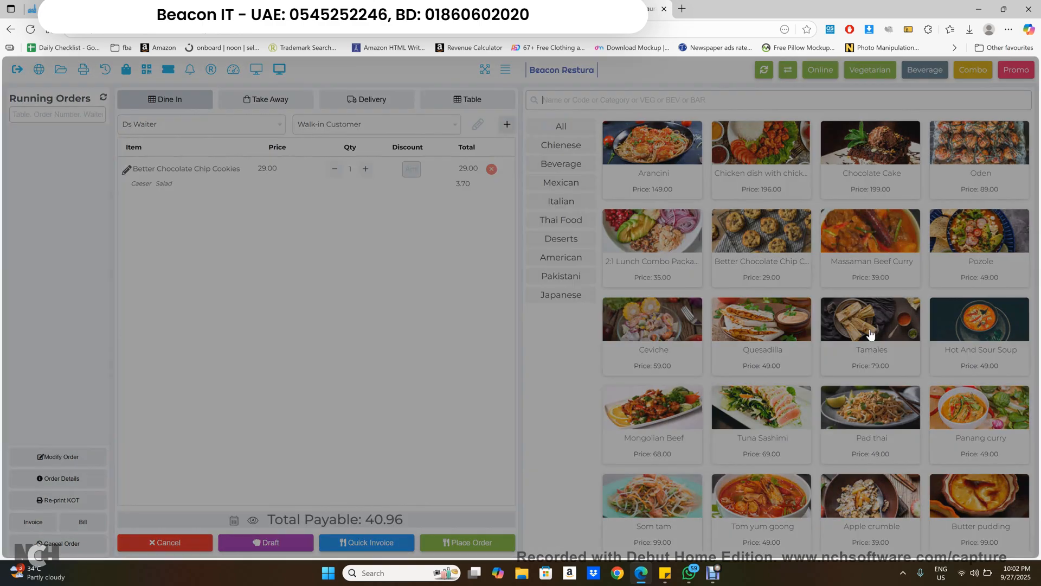
Add one Tamales to the cart with the House Salad modifier
{"action": "left_click", "coordinate": [870, 335]}
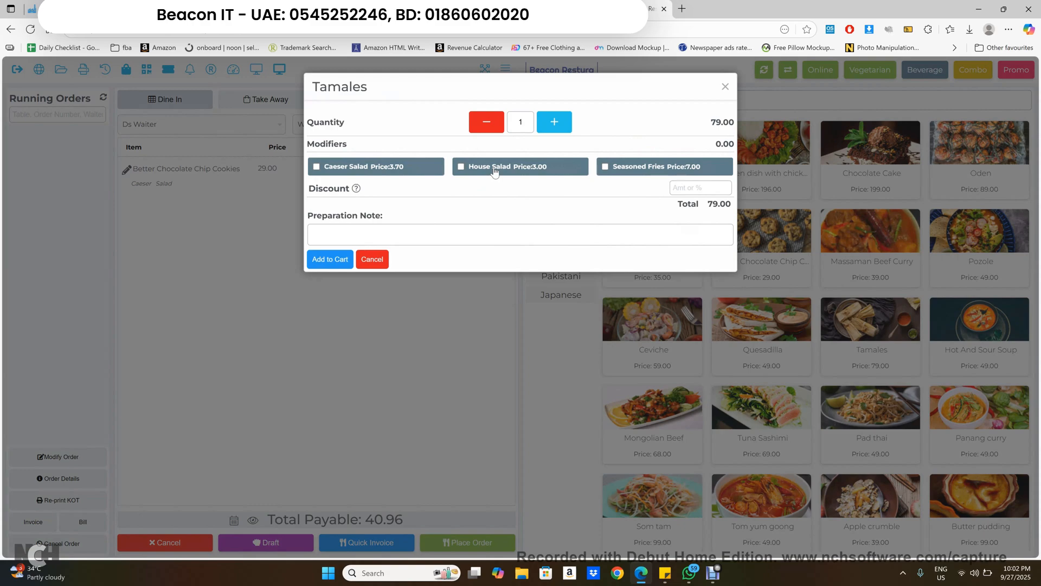
{"action": "left_click", "coordinate": [494, 167]}
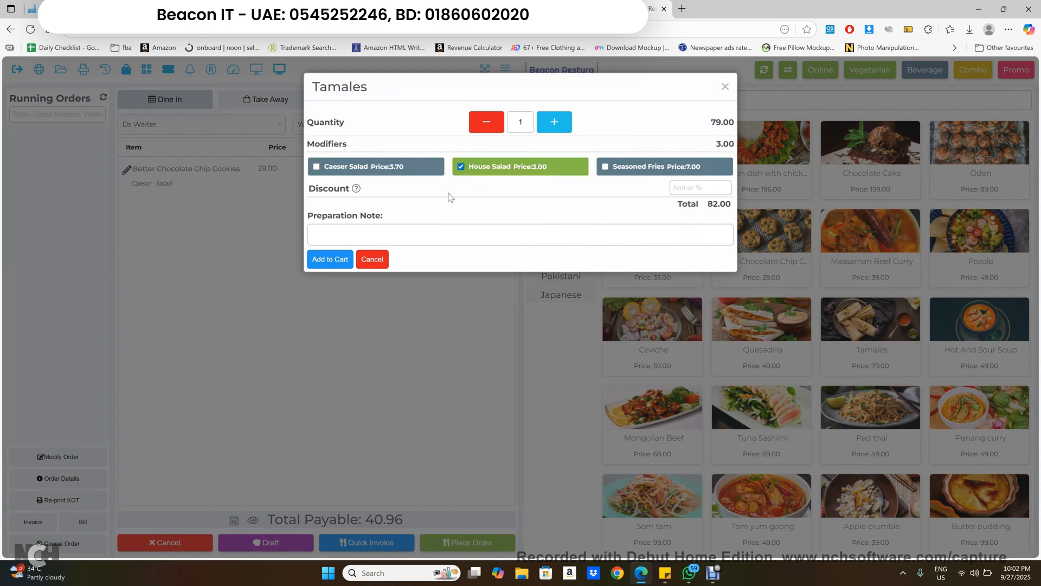
{"action": "left_click", "coordinate": [336, 260]}
Add one Mongolian Beef to the cart with the Beet Salada modifier
{"action": "left_click", "coordinate": [666, 408]}
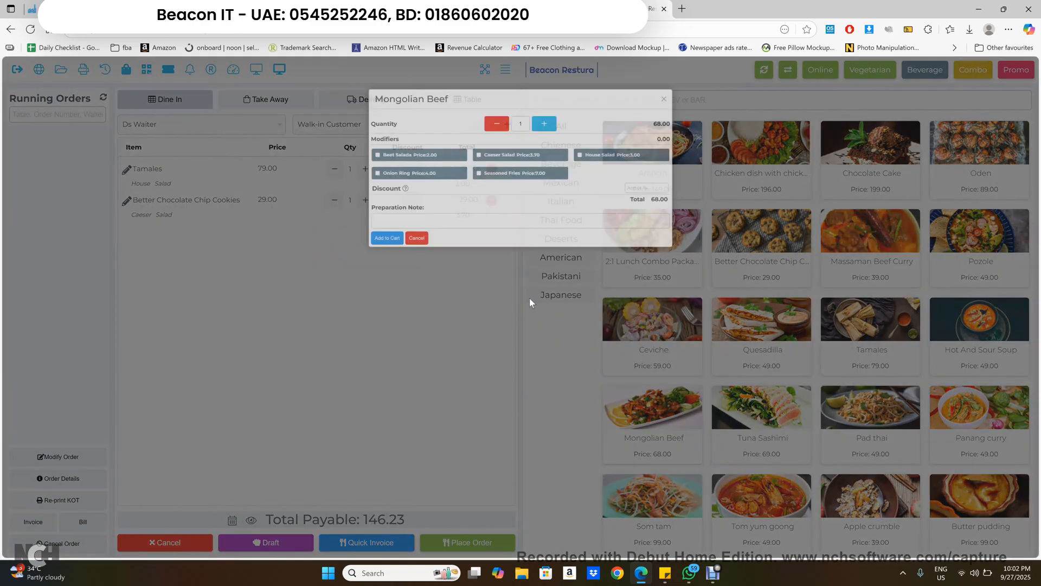
{"action": "left_click", "coordinate": [417, 171]}
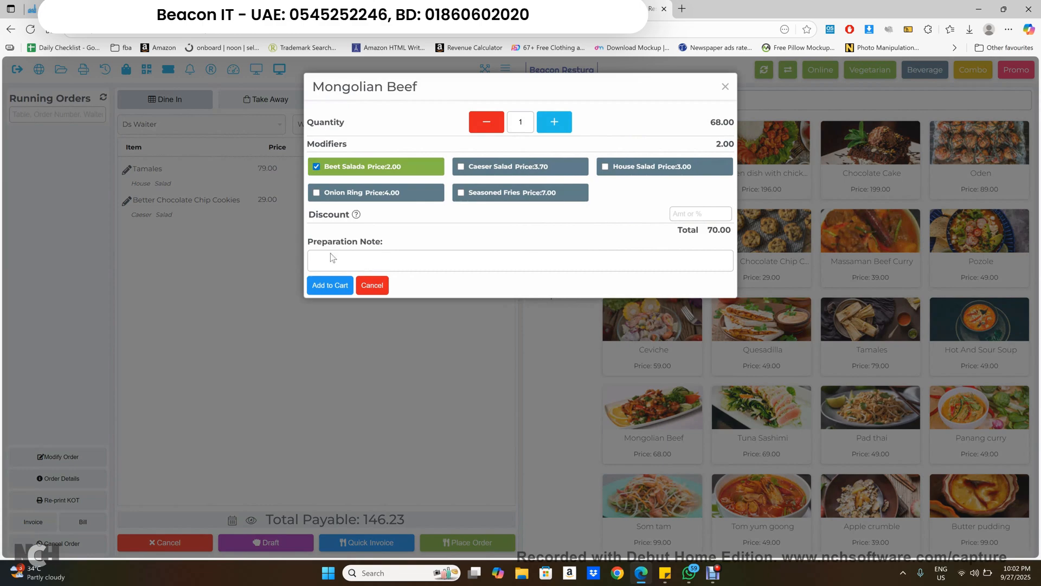
{"action": "left_click", "coordinate": [327, 284]}
Add one Apple crumble and one Butter pudding to the cart, and place the dine-in order
{"action": "left_click", "coordinate": [868, 508]}
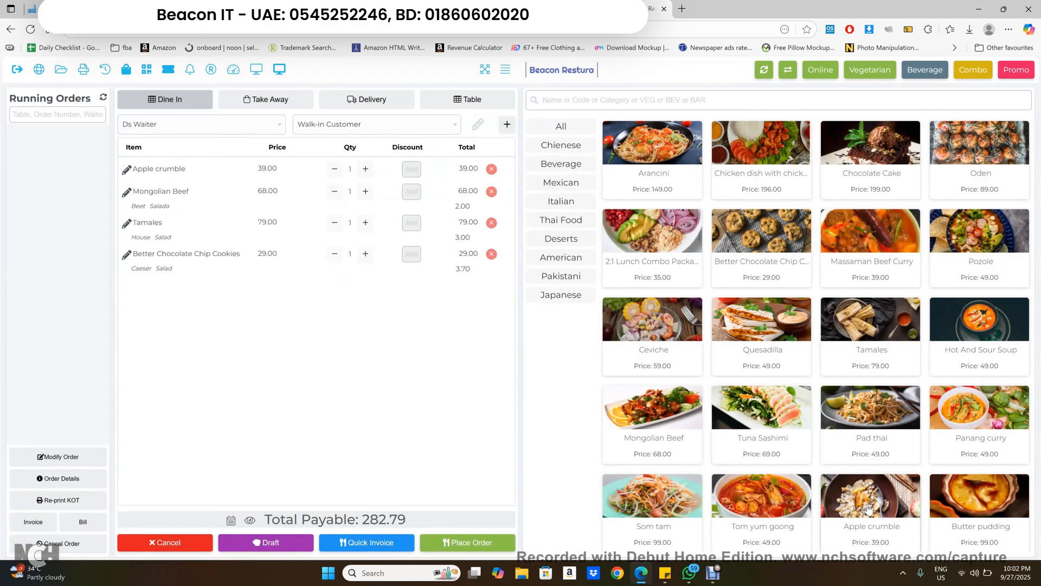
{"action": "left_click", "coordinate": [952, 502]}
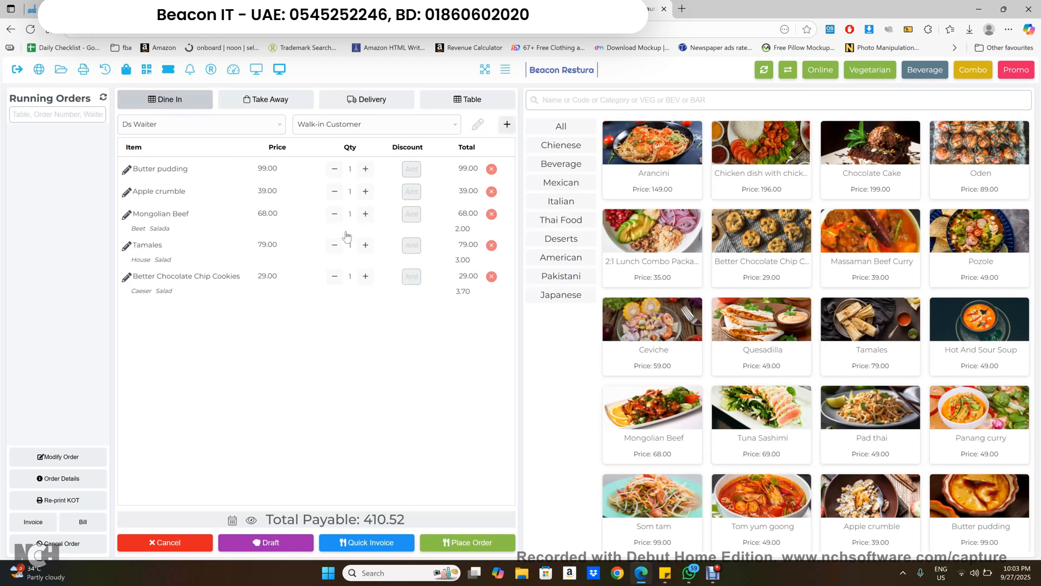
{"action": "left_click", "coordinate": [481, 543]}
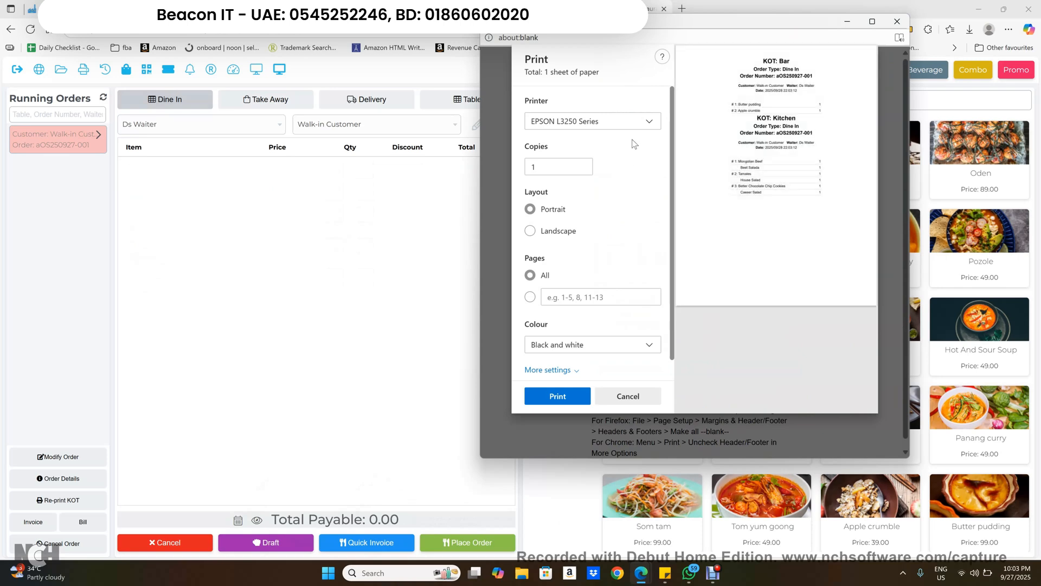
Preview the bar and kitchen tickets for the 4BARCODE 4B-2054L printer, and close the ticket window without printing
{"action": "left_click", "coordinate": [641, 123]}
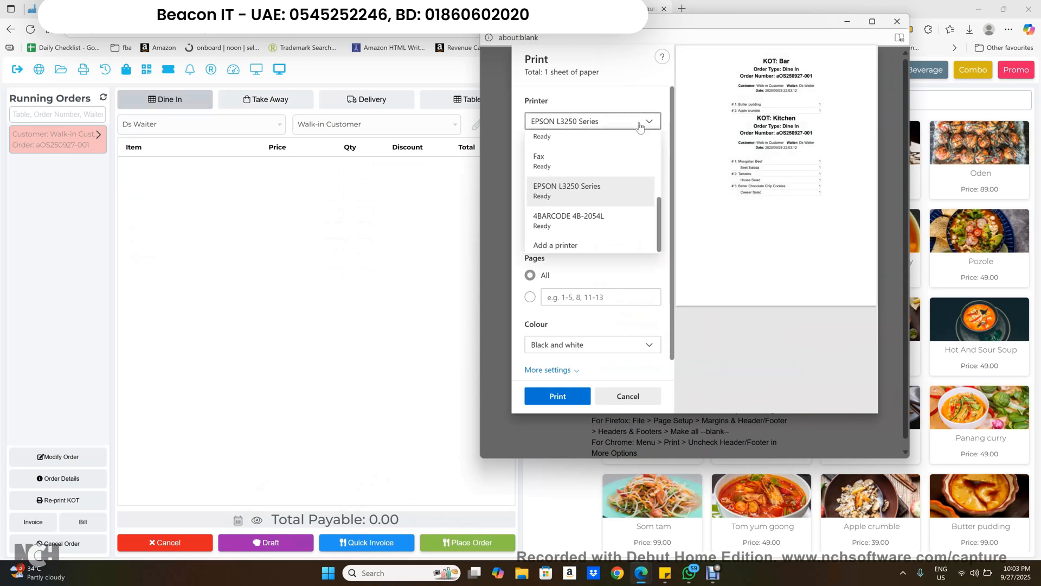
{"action": "left_click", "coordinate": [581, 223]}
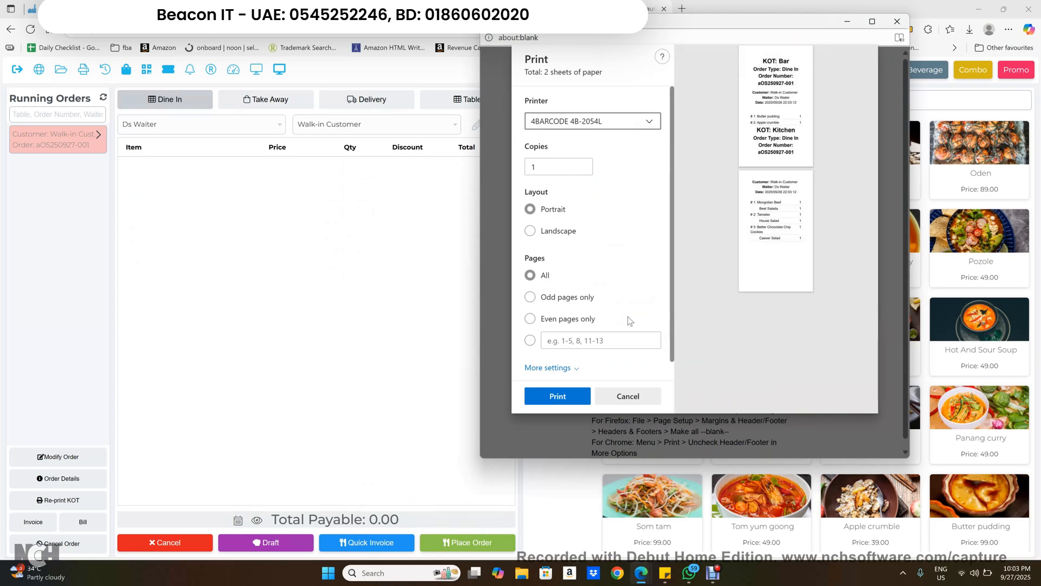
{"action": "left_click", "coordinate": [636, 397]}
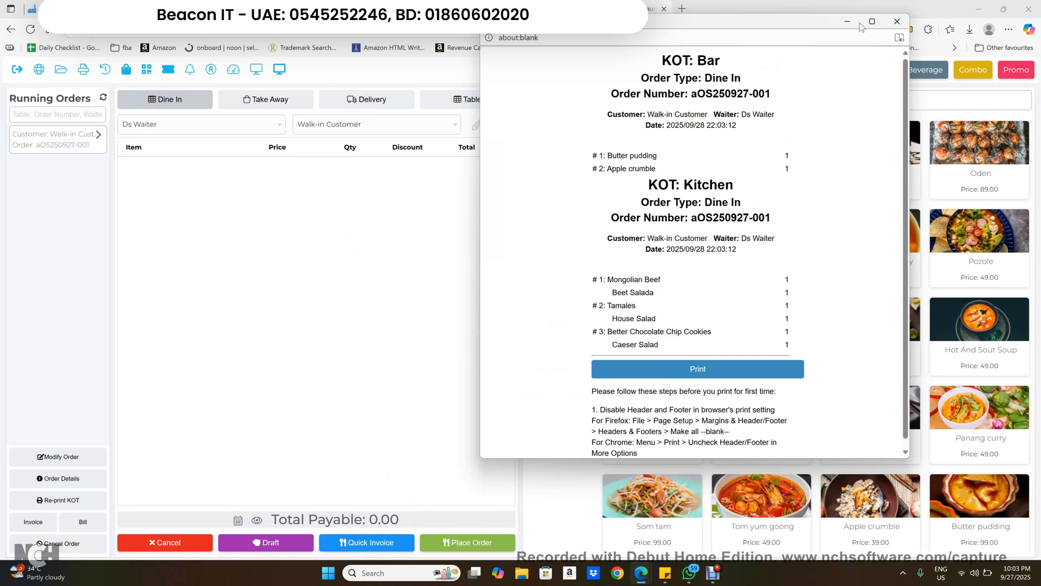
{"action": "left_click", "coordinate": [897, 21]}
Create the invoice for the running walk-in order with a cash payment, given amount 500, and submit the sale
{"action": "double_click", "coordinate": [74, 134]}
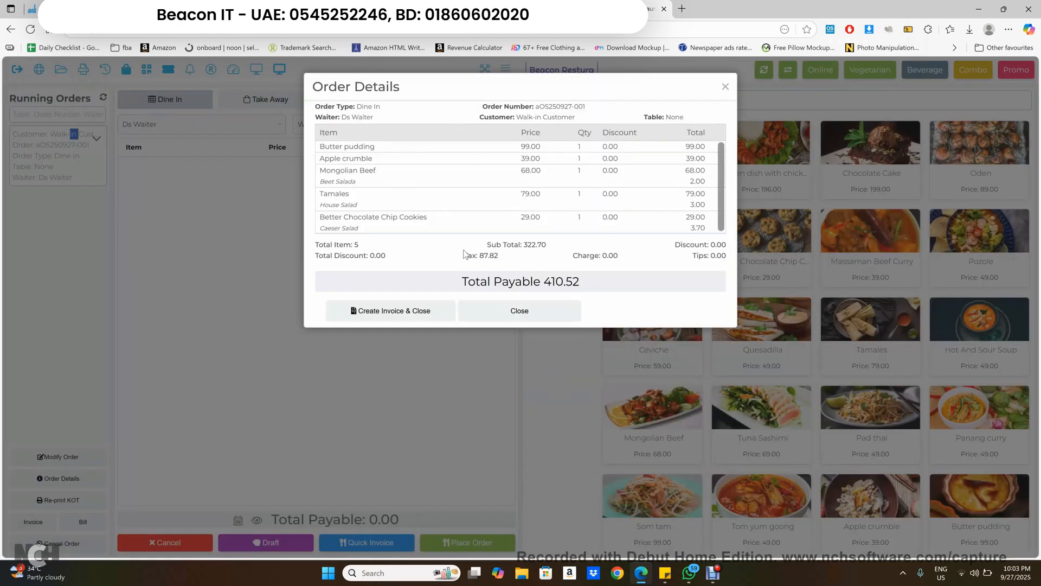
{"action": "left_click", "coordinate": [383, 317]}
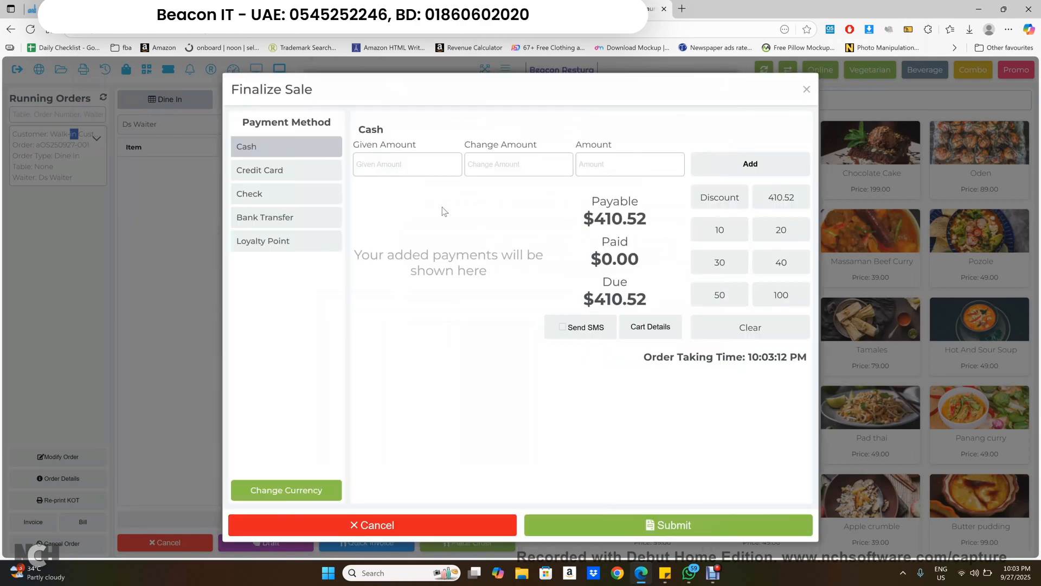
{"action": "left_click", "coordinate": [430, 177]}
{"action": "type", "text": "500"}
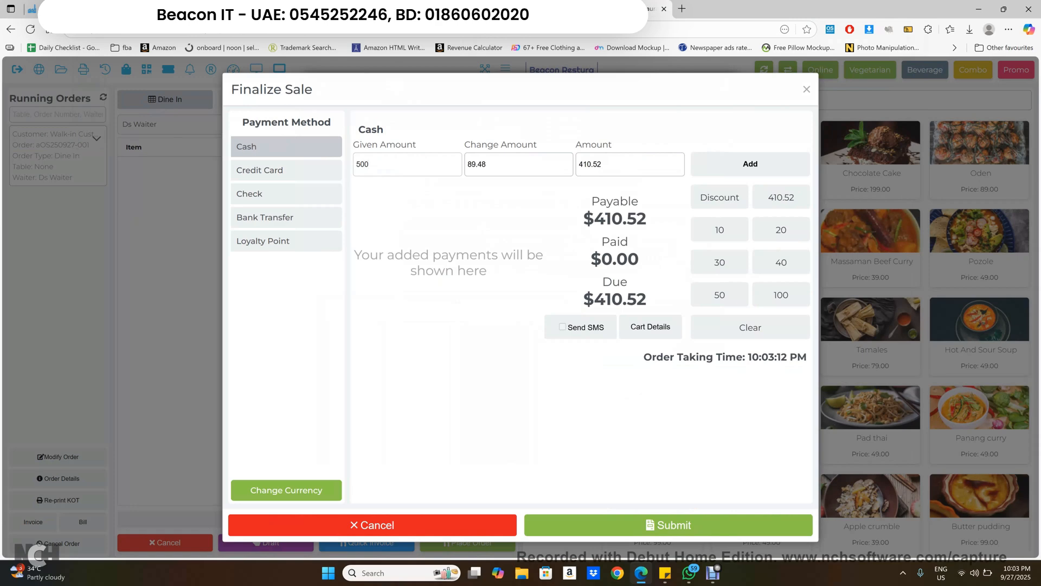
{"action": "left_click", "coordinate": [720, 158]}
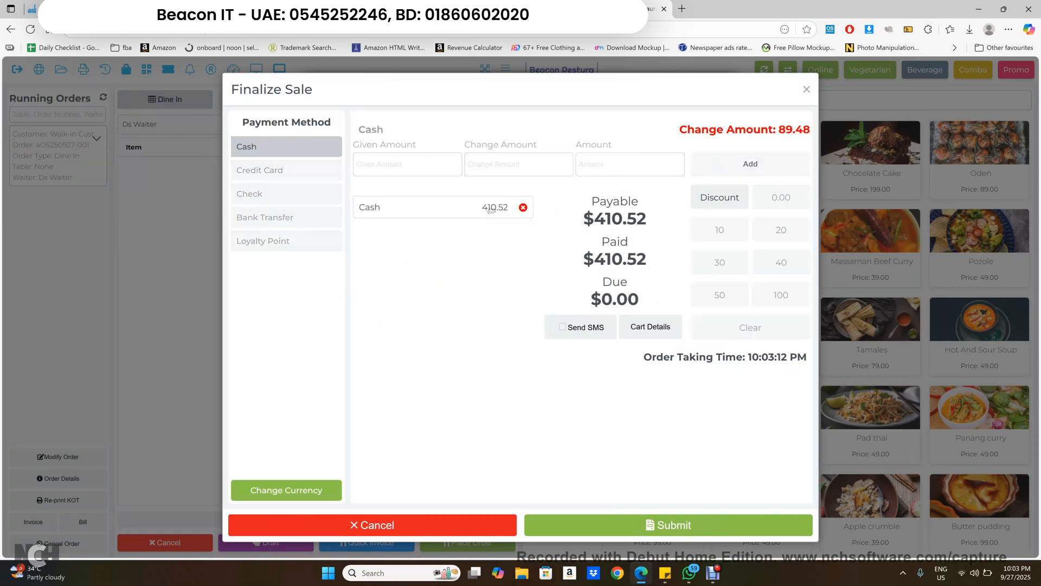
{"action": "left_click", "coordinate": [615, 533]}
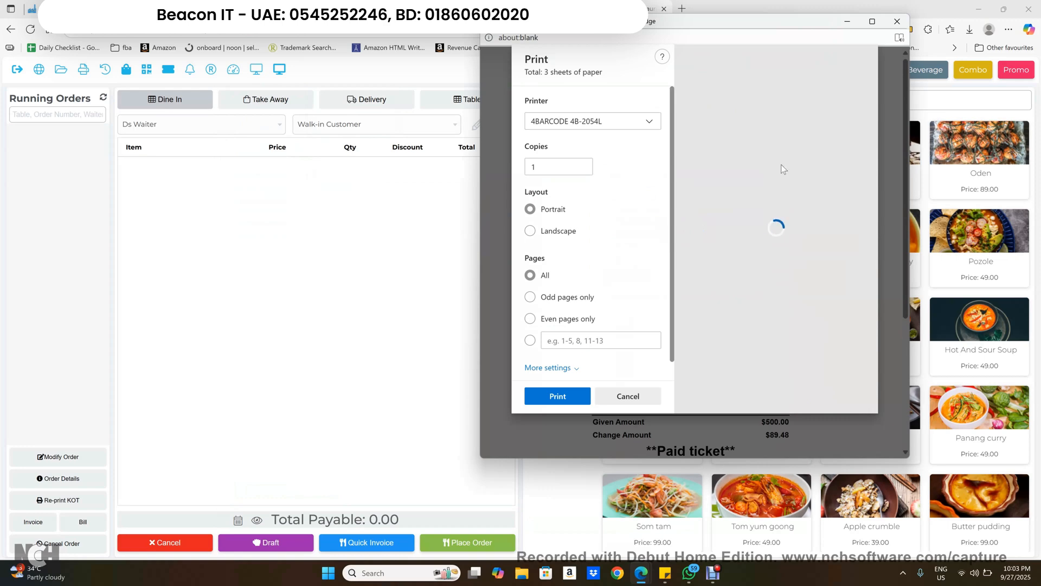
Examine the invoice items, taxes and header in the multi-page print preview
{"action": "scroll", "coordinate": [781, 165], "scroll_direction": "down", "scroll_amount": 1}
{"action": "scroll", "coordinate": [781, 228], "scroll_direction": "down", "scroll_amount": 8}
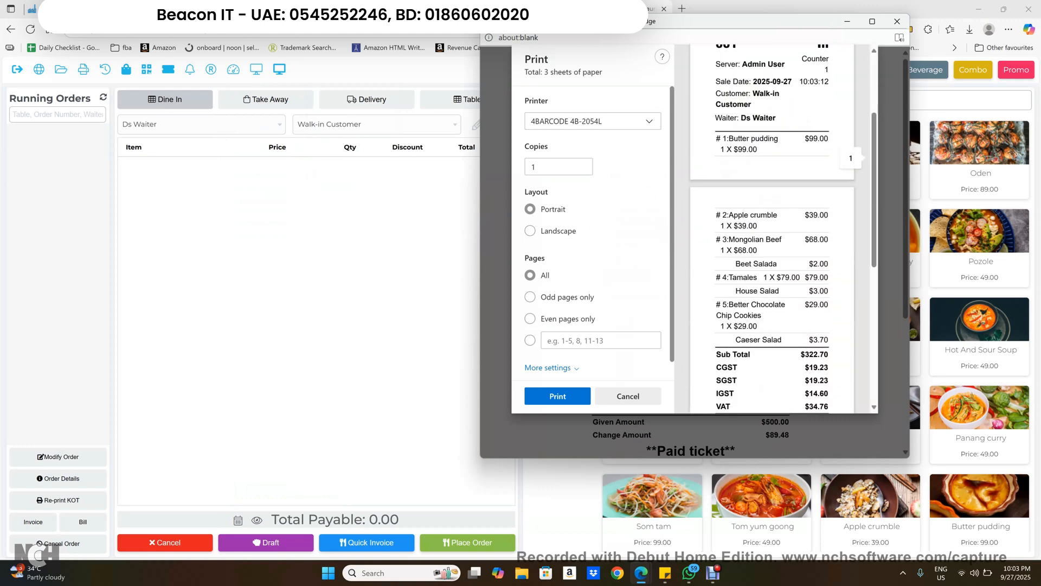
{"action": "scroll", "coordinate": [780, 228], "scroll_direction": "up", "scroll_amount": 10}
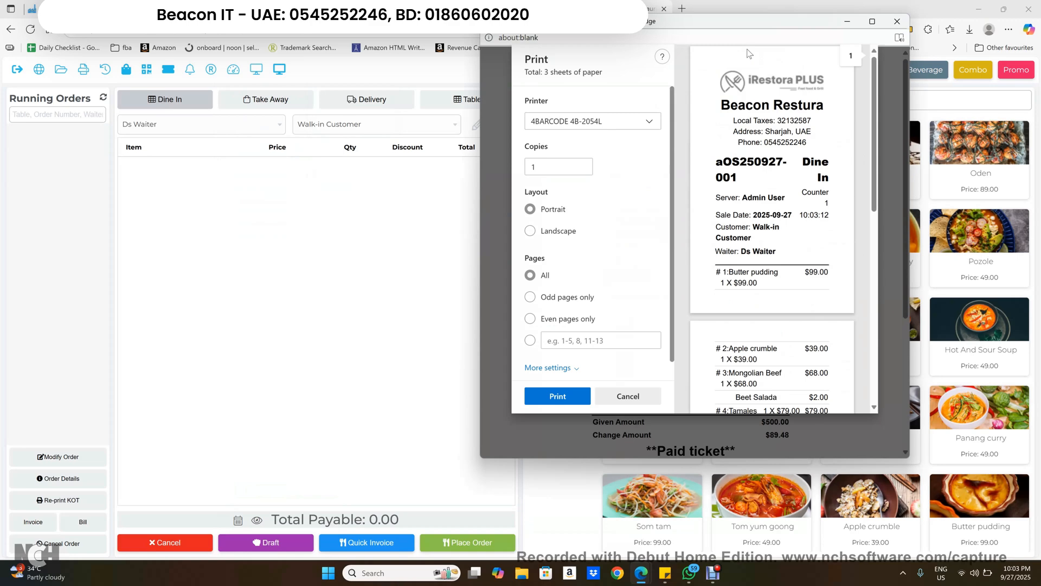
Switch the invoice preview to the EPSON L3250 Series printer and widen the print window to show the whole receipt
{"action": "left_click", "coordinate": [635, 123]}
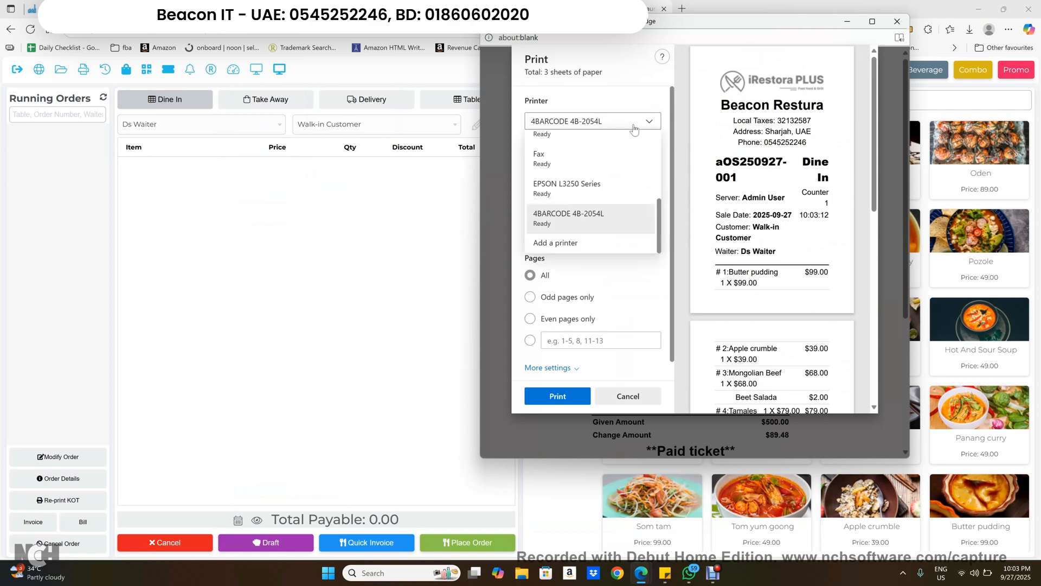
{"action": "left_click", "coordinate": [589, 190]}
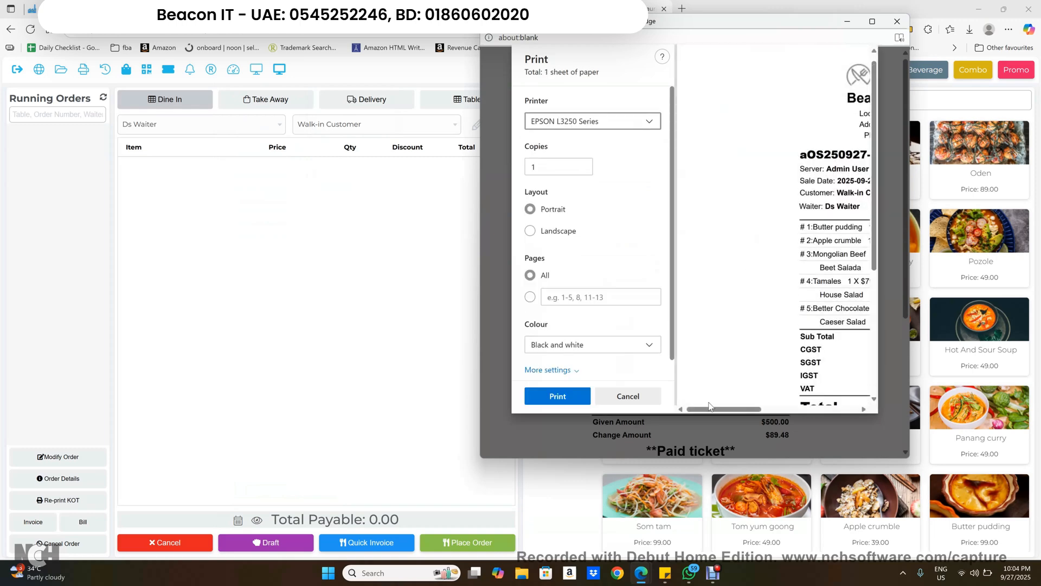
{"action": "left_click_drag", "start_coordinate": [727, 411], "coordinate": [785, 414]}
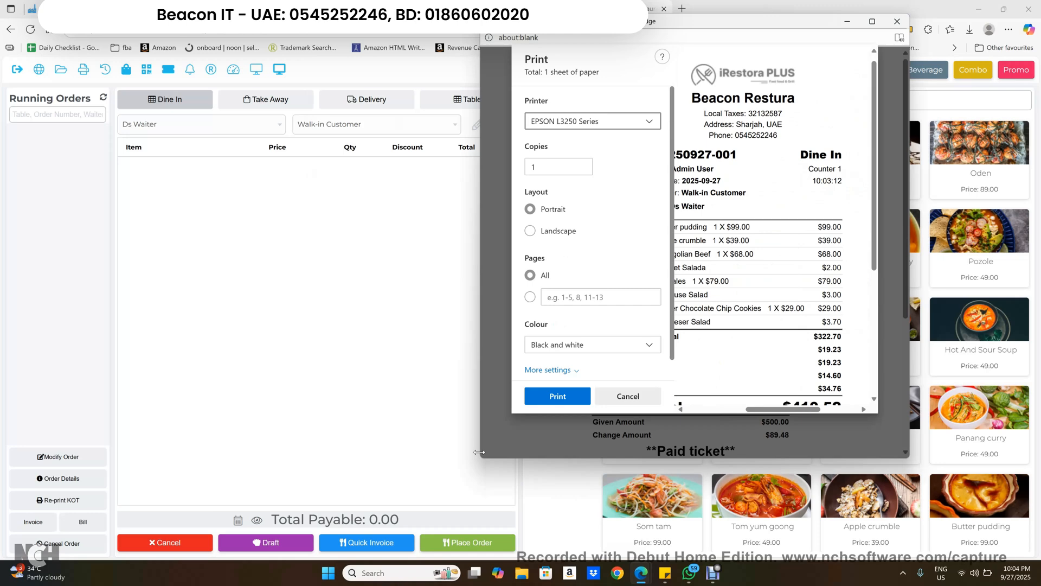
{"action": "left_click_drag", "start_coordinate": [478, 451], "coordinate": [138, 451]}
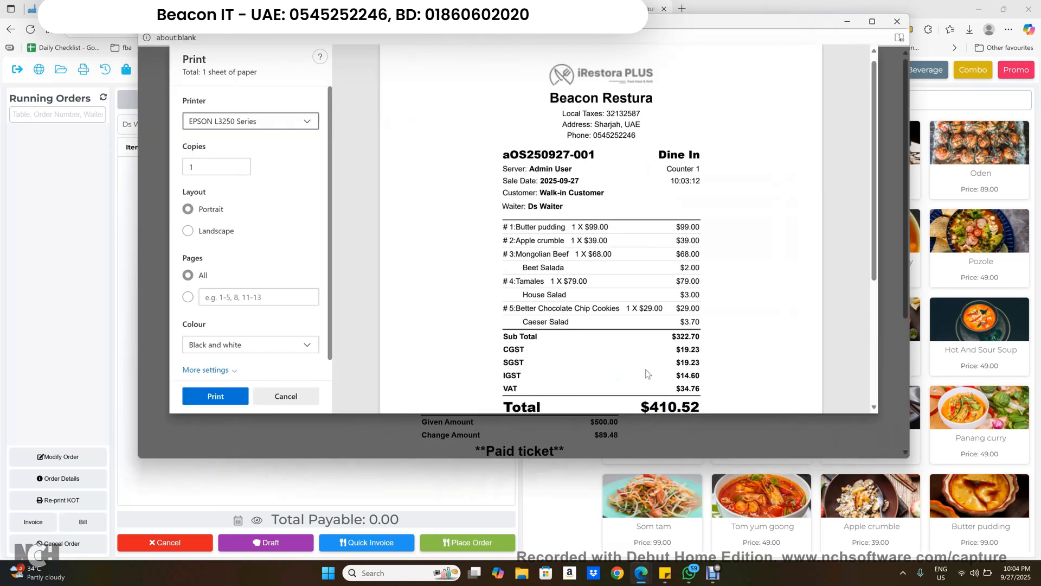
Review the full receipt from header to payment details and QR code, and close the print window without printing
{"action": "scroll", "coordinate": [646, 374], "scroll_direction": "down", "scroll_amount": 5}
{"action": "scroll", "coordinate": [648, 372], "scroll_direction": "up", "scroll_amount": 5}
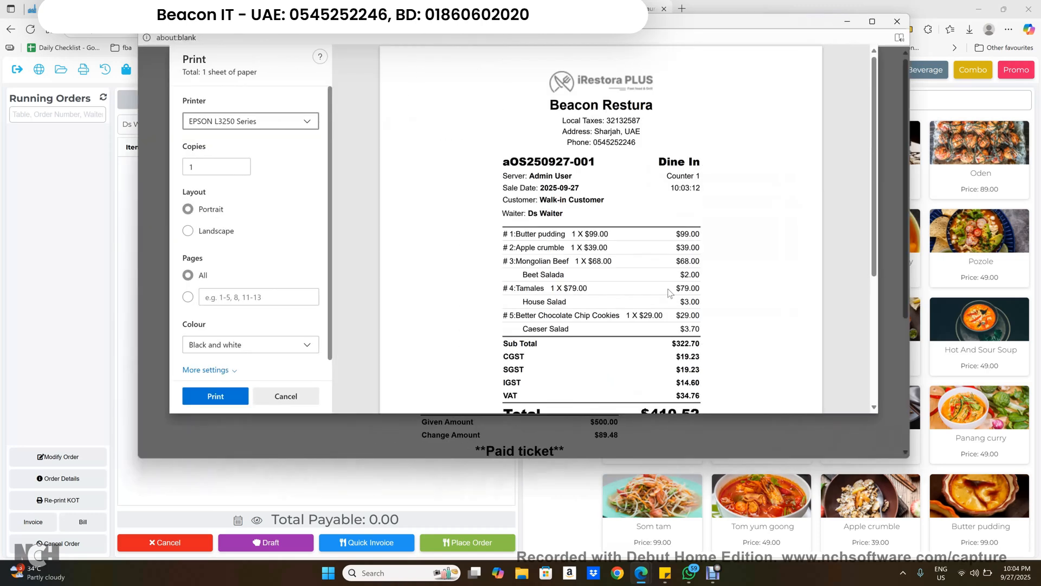
{"action": "scroll", "coordinate": [668, 293], "scroll_direction": "down", "scroll_amount": 4}
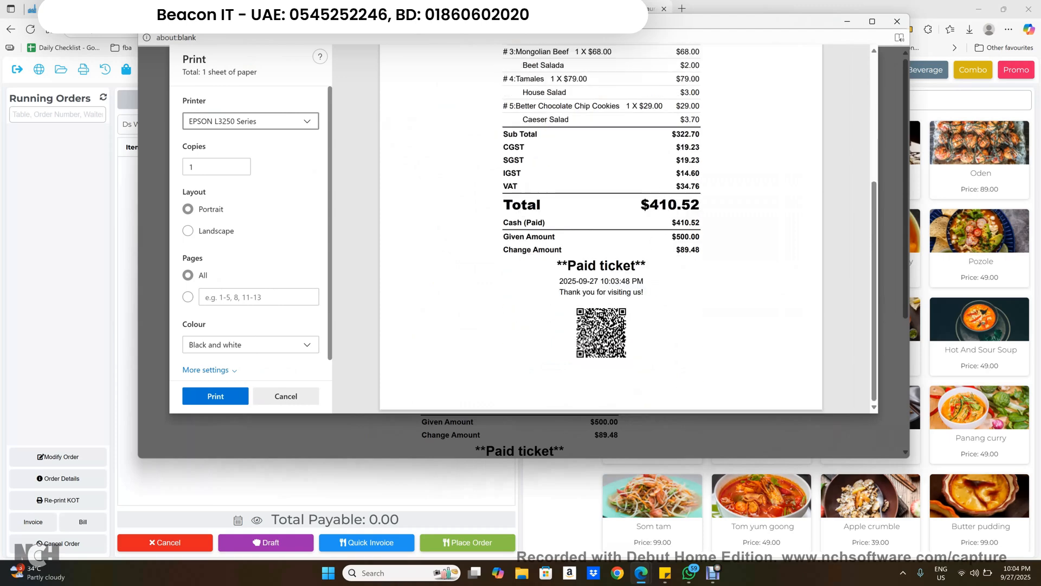
{"action": "scroll", "coordinate": [600, 228], "scroll_direction": "up", "scroll_amount": 4}
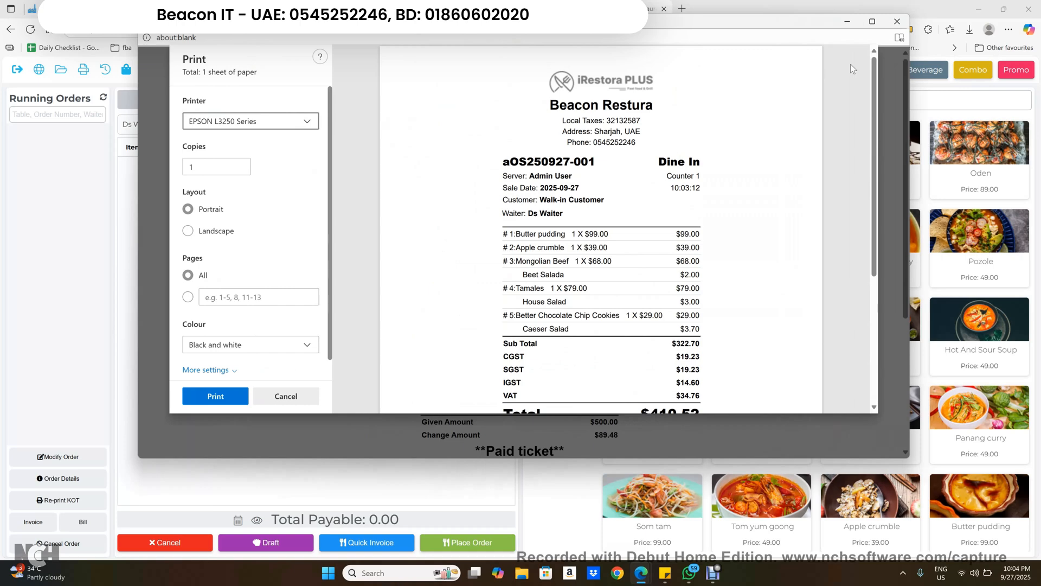
{"action": "left_click", "coordinate": [897, 25]}
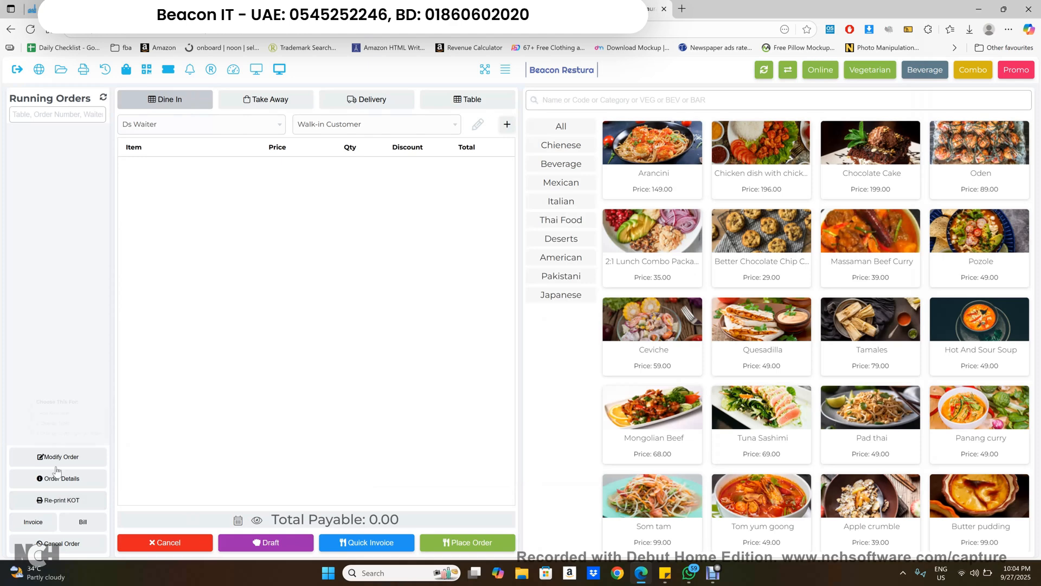
View the Take Away option, the delivery partners and the table floor plan, leaving the order type on Dine In
{"action": "left_click", "coordinate": [263, 103]}
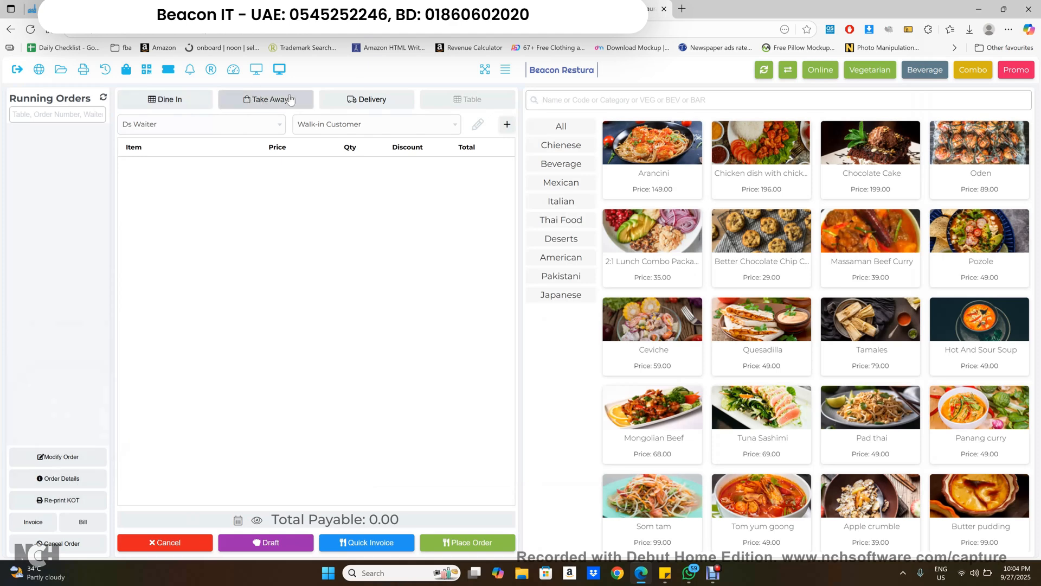
{"action": "left_click", "coordinate": [366, 100]}
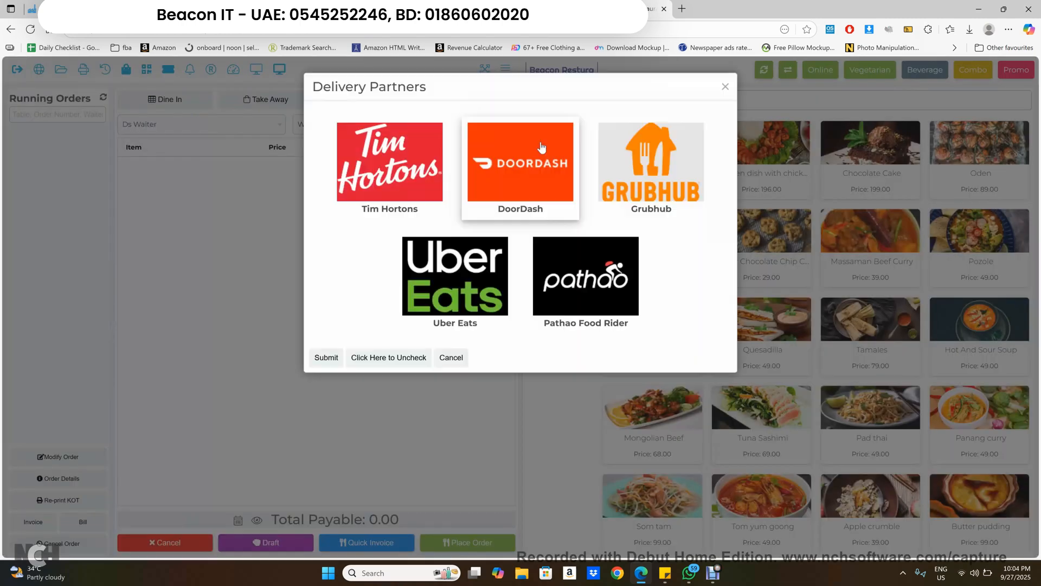
{"action": "left_click", "coordinate": [725, 88]}
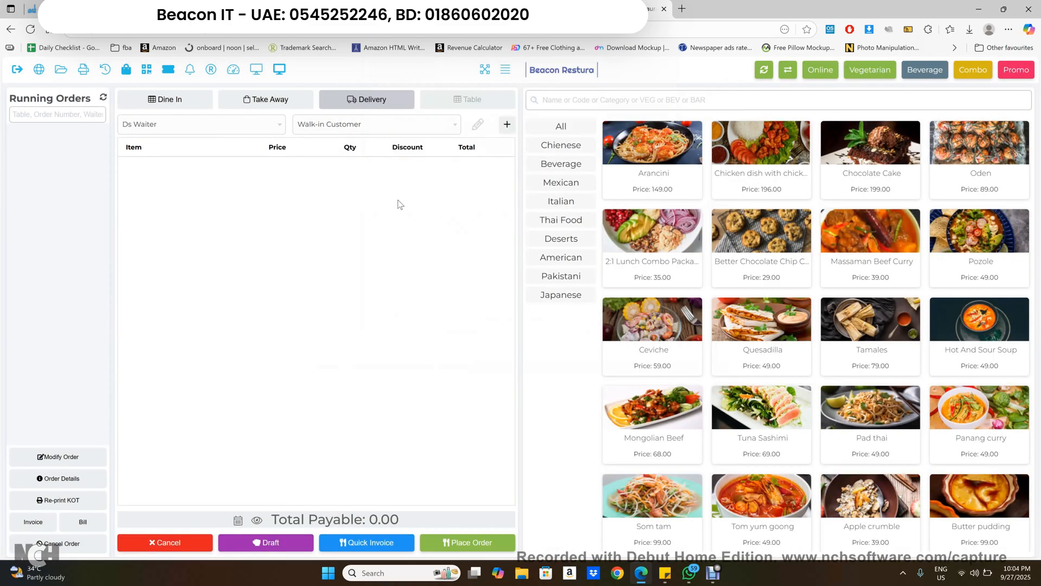
{"action": "left_click", "coordinate": [179, 107]}
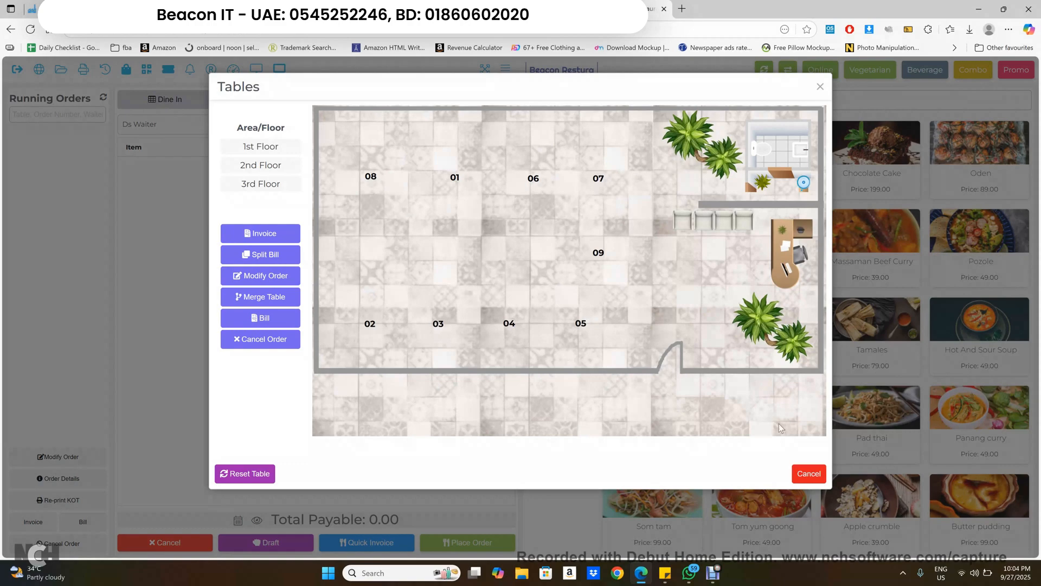
{"action": "left_click", "coordinate": [798, 476]}
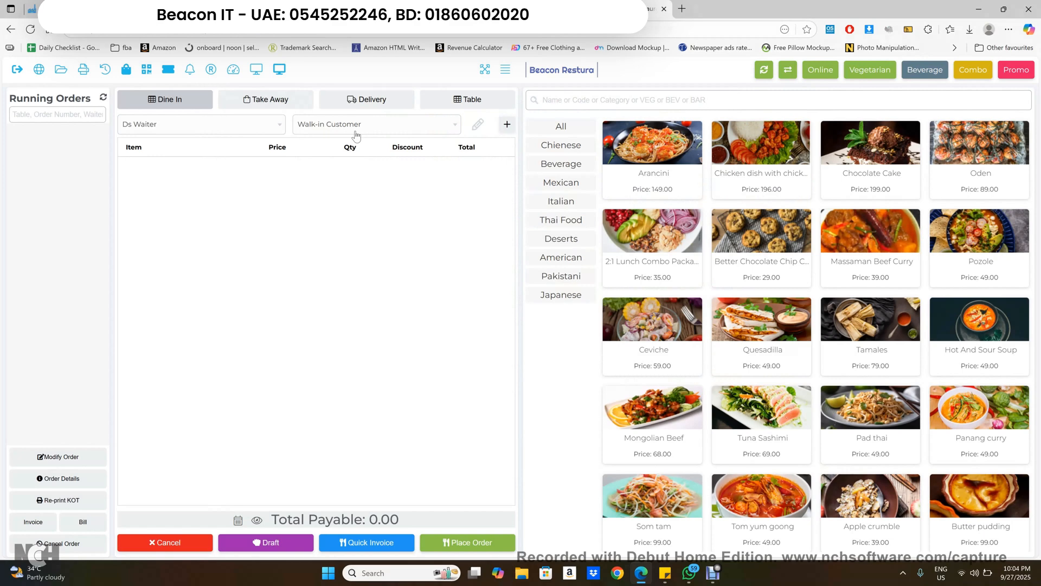
Assign the first named customer listed after Walk-in Customer to the new dine-in order
{"action": "left_click", "coordinate": [357, 134]}
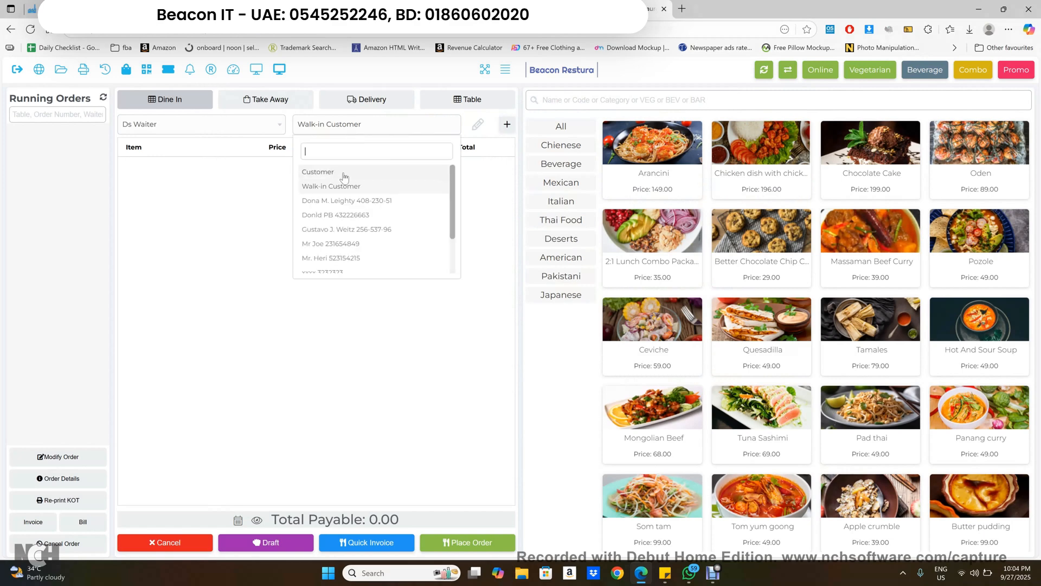
{"action": "left_click", "coordinate": [355, 200]}
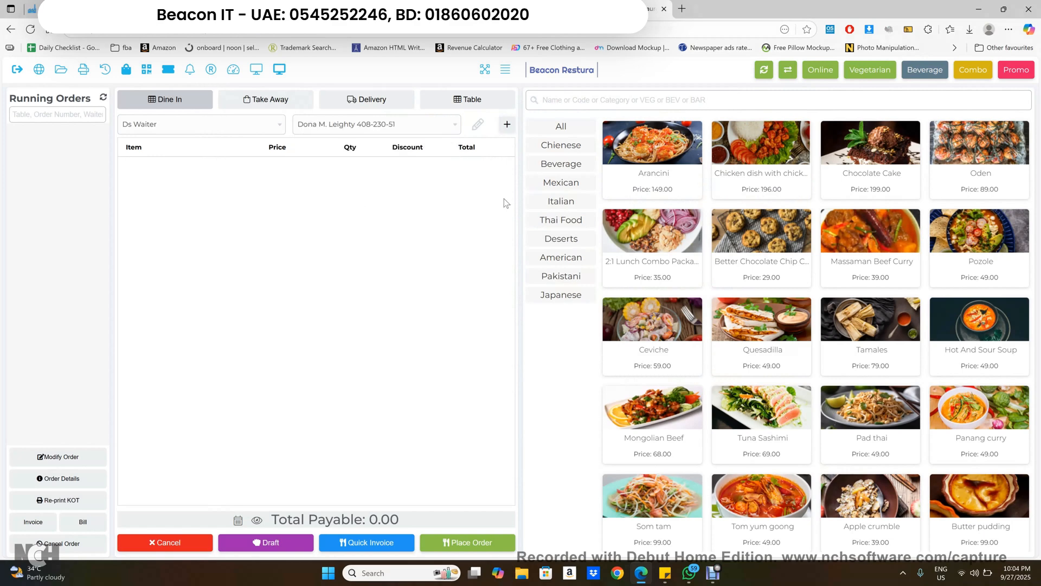
Add one Pad thai to the named customer's dine-in order, place the order and close its print window
{"action": "left_click", "coordinate": [849, 428]}
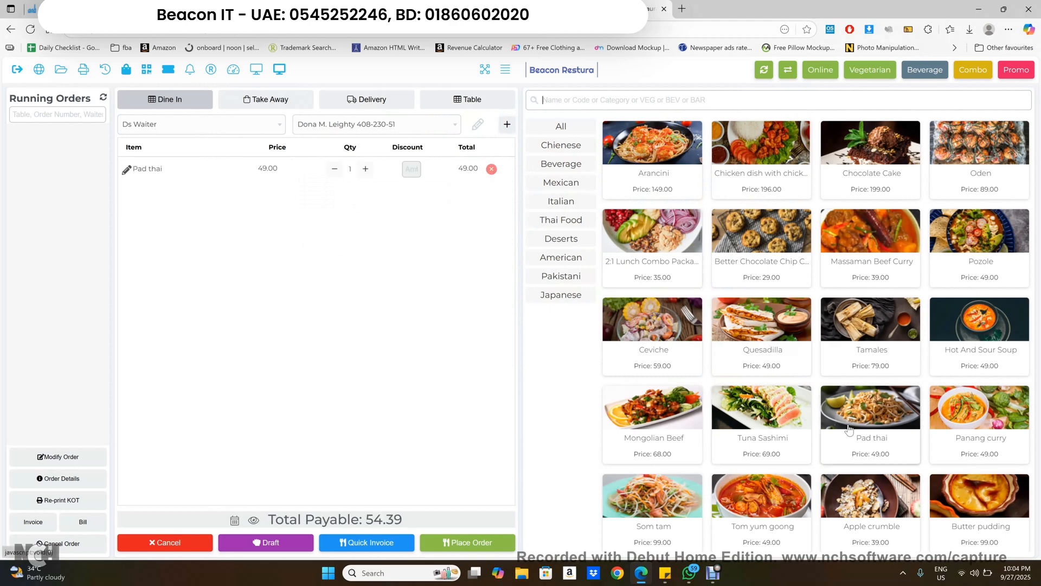
{"action": "left_click", "coordinate": [448, 543]}
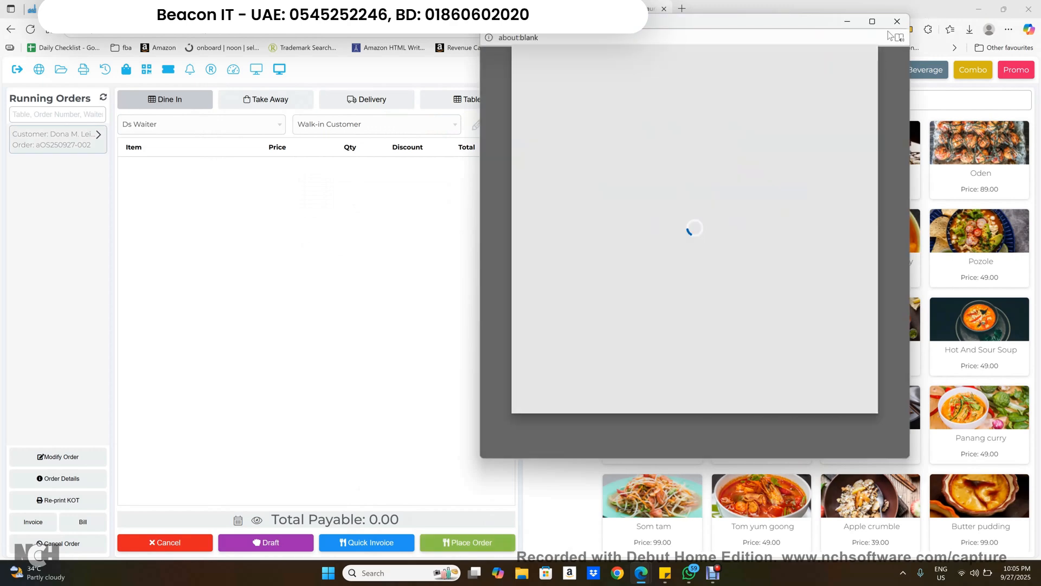
{"action": "left_click", "coordinate": [897, 21]}
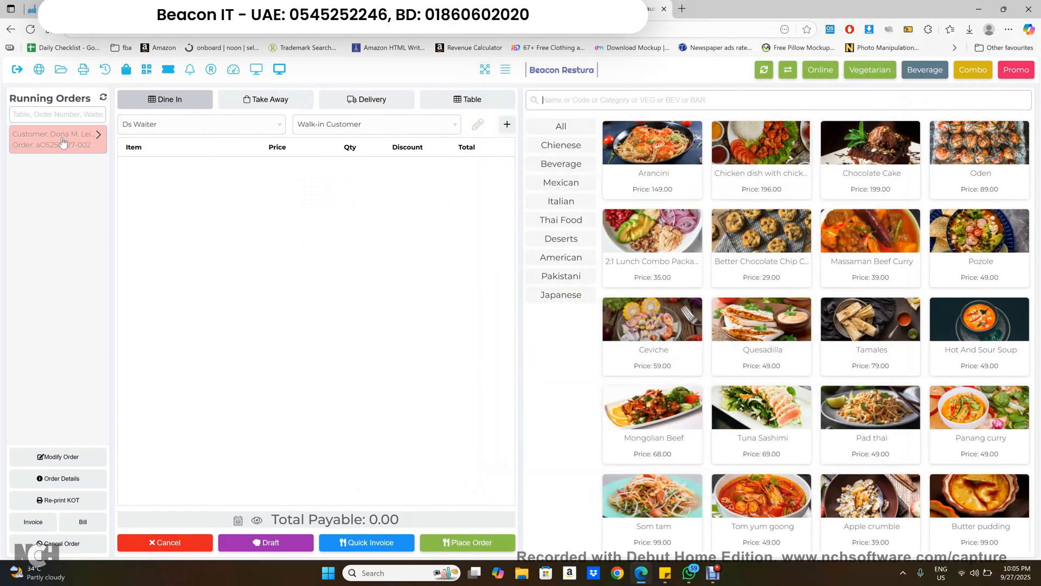
Invoice the running Pad thai order with a 54.39 cash payment, and dismiss the receipt window and the message notification
{"action": "double_click", "coordinate": [63, 142]}
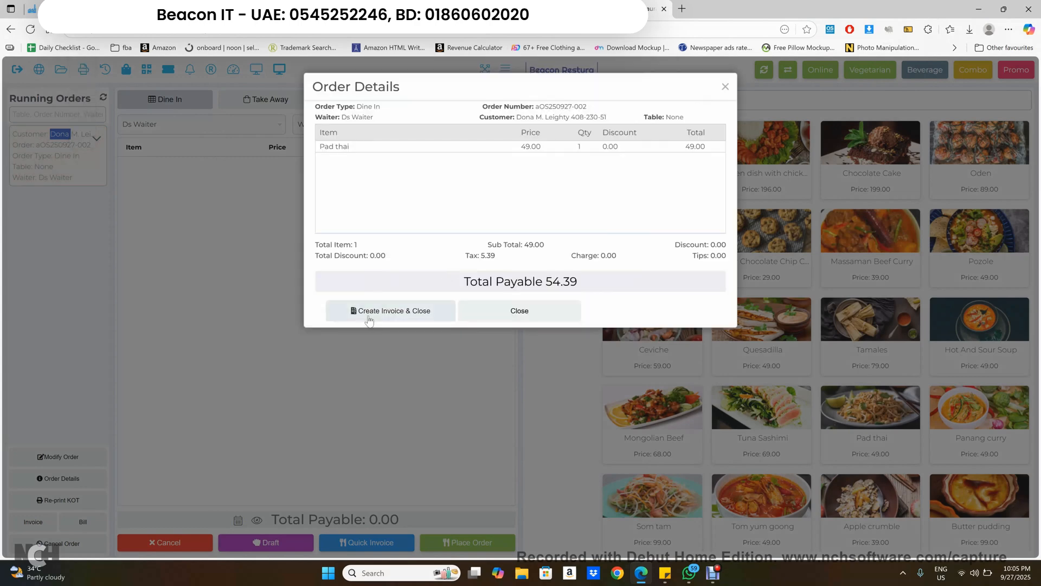
{"action": "left_click", "coordinate": [369, 319]}
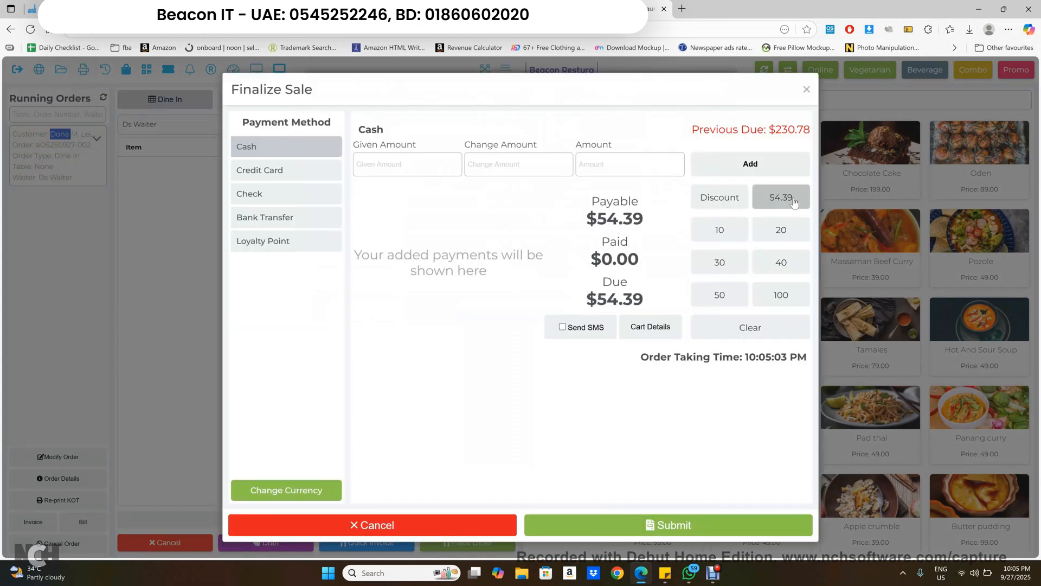
{"action": "left_click", "coordinate": [788, 198]}
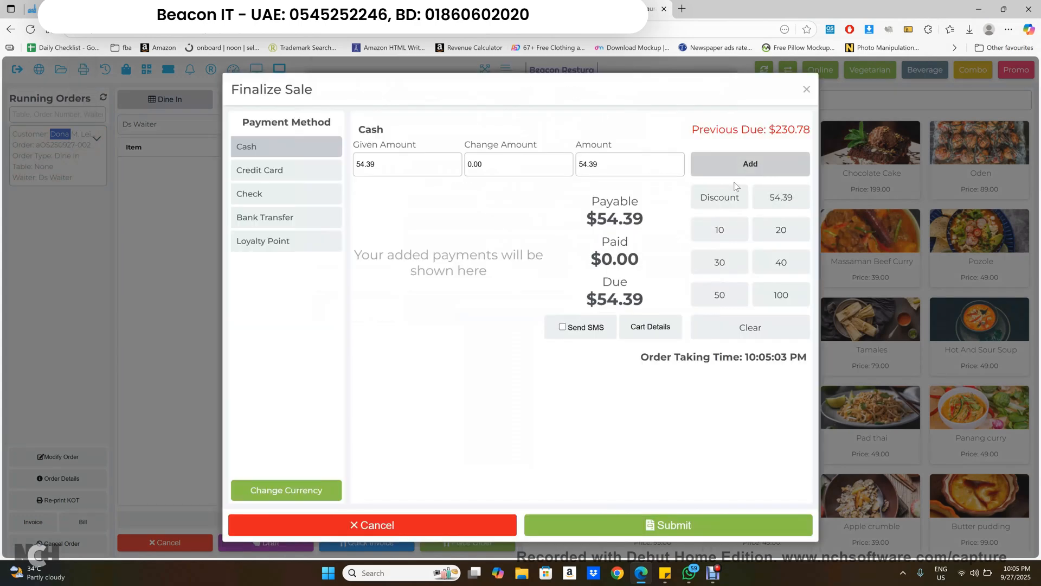
{"action": "left_click", "coordinate": [752, 166]}
{"action": "left_click", "coordinate": [652, 526]}
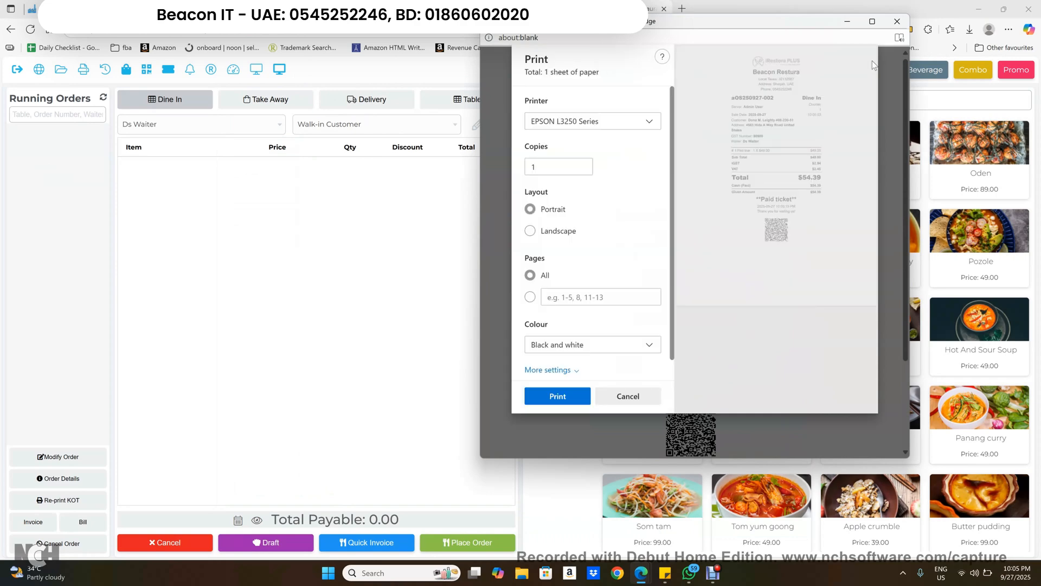
{"action": "left_click", "coordinate": [897, 22]}
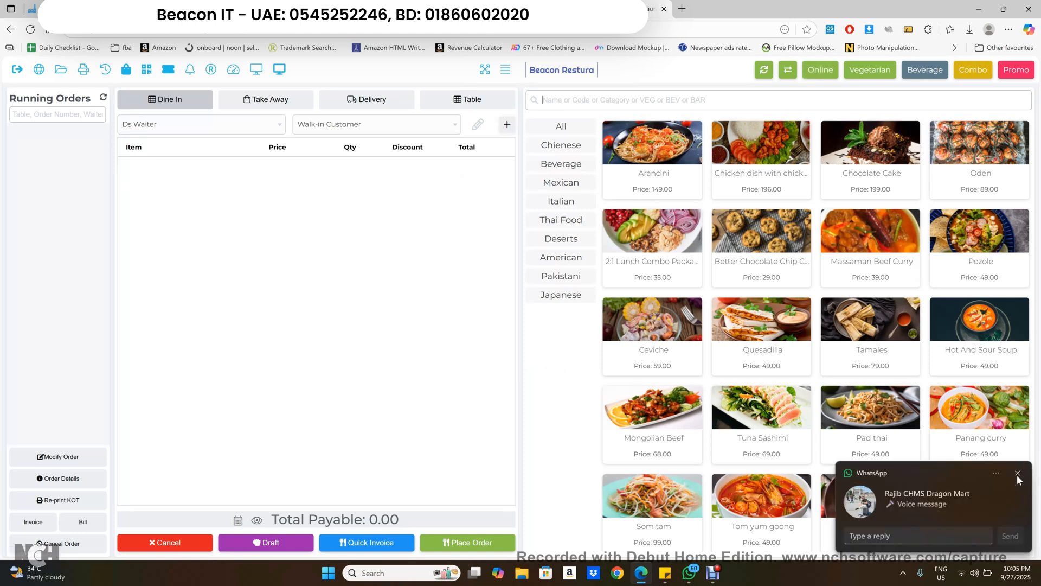
{"action": "left_click", "coordinate": [1017, 473]}
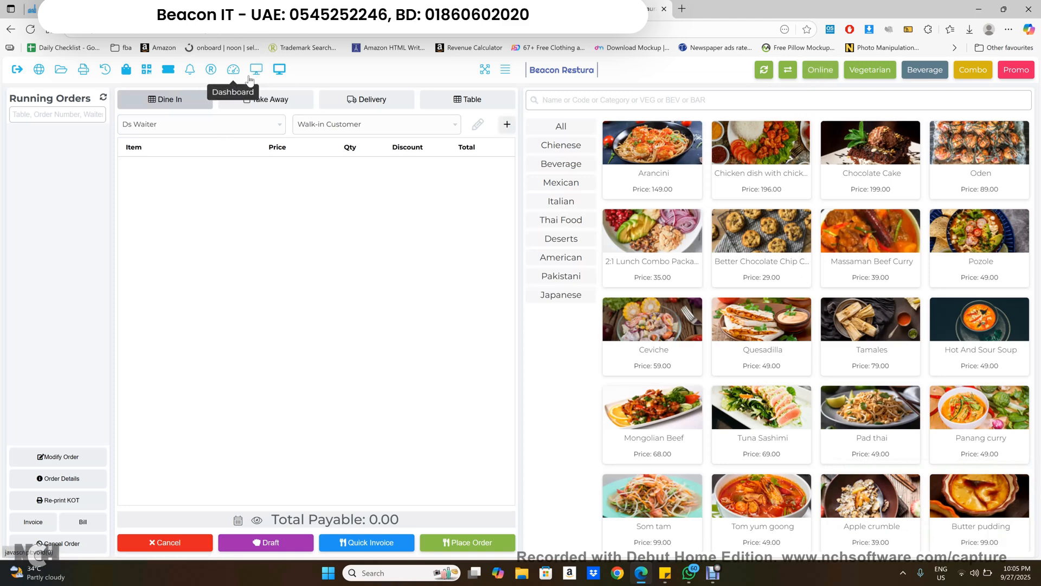
Review the register details for Counter 1 and the Self/Online Orders list, closing each one
{"action": "left_click", "coordinate": [211, 70]}
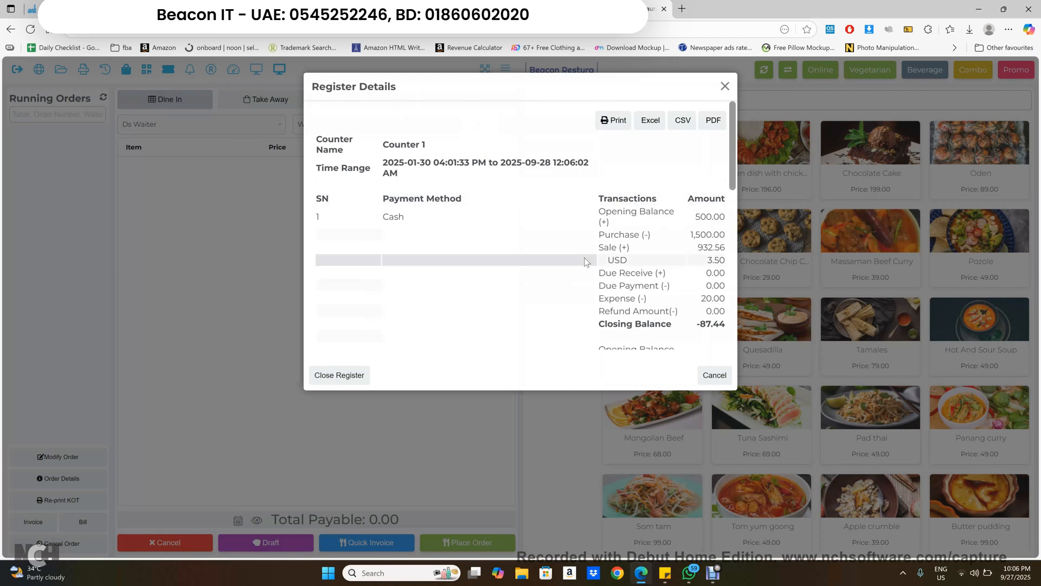
{"action": "scroll", "coordinate": [585, 263], "scroll_direction": "down", "scroll_amount": 9}
{"action": "scroll", "coordinate": [586, 262], "scroll_direction": "up", "scroll_amount": 10}
{"action": "left_click", "coordinate": [725, 86]}
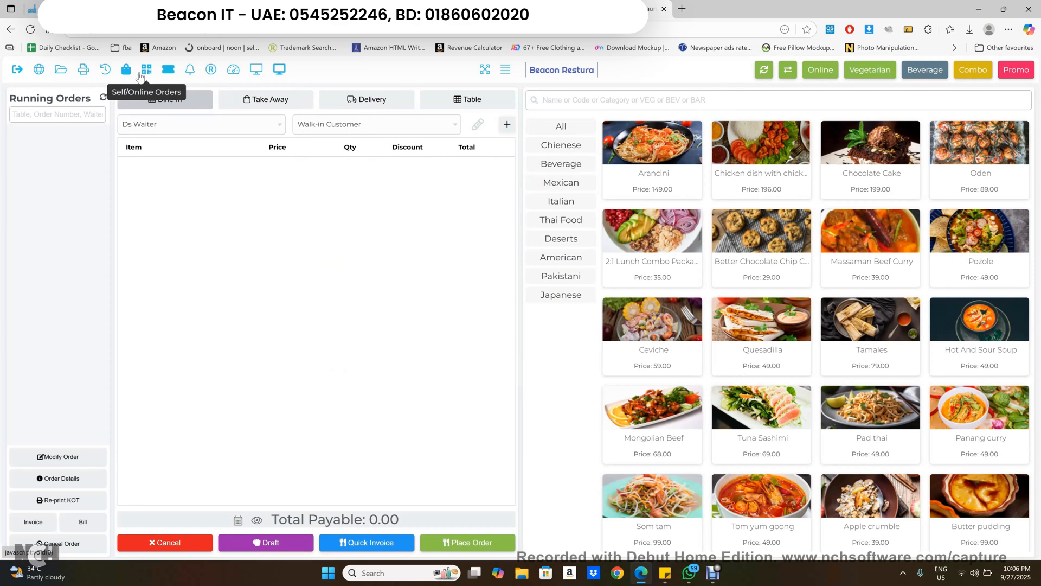
{"action": "left_click", "coordinate": [145, 70]}
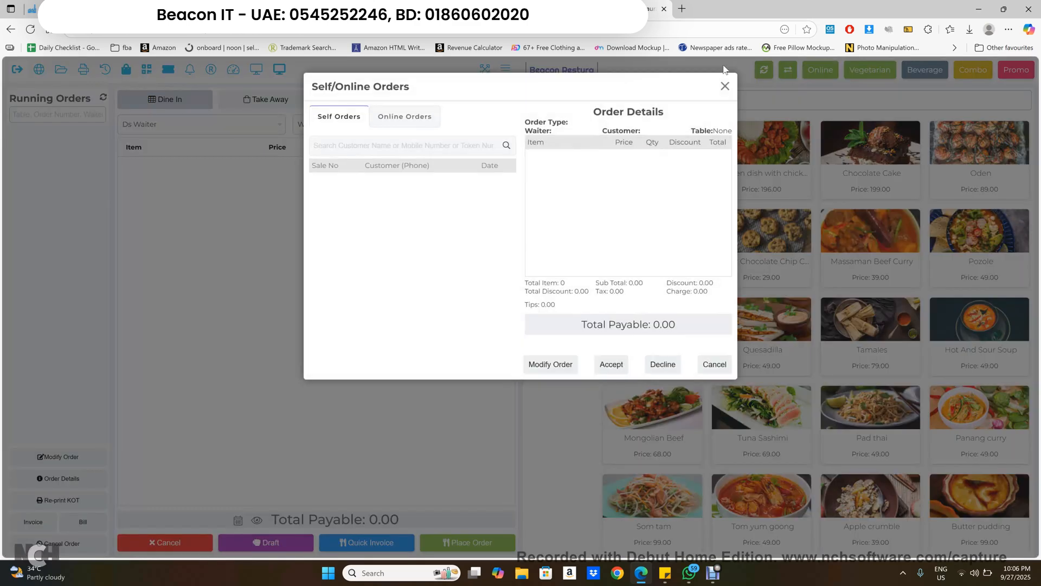
{"action": "left_click", "coordinate": [725, 87]}
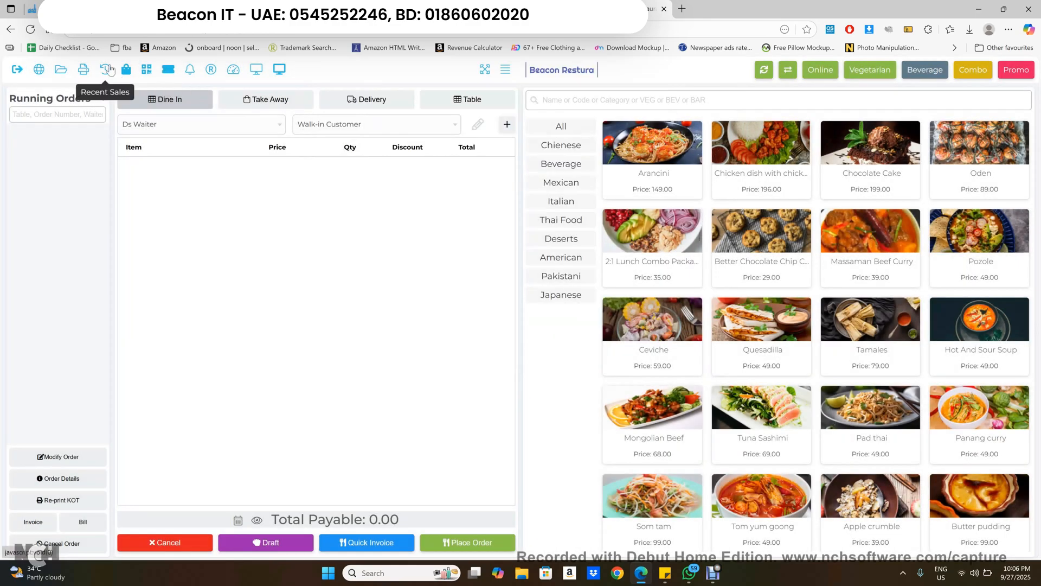
Inspect the order details of the second through fifth entries in Recent Sales, and close the list without printing
{"action": "left_click", "coordinate": [106, 70]}
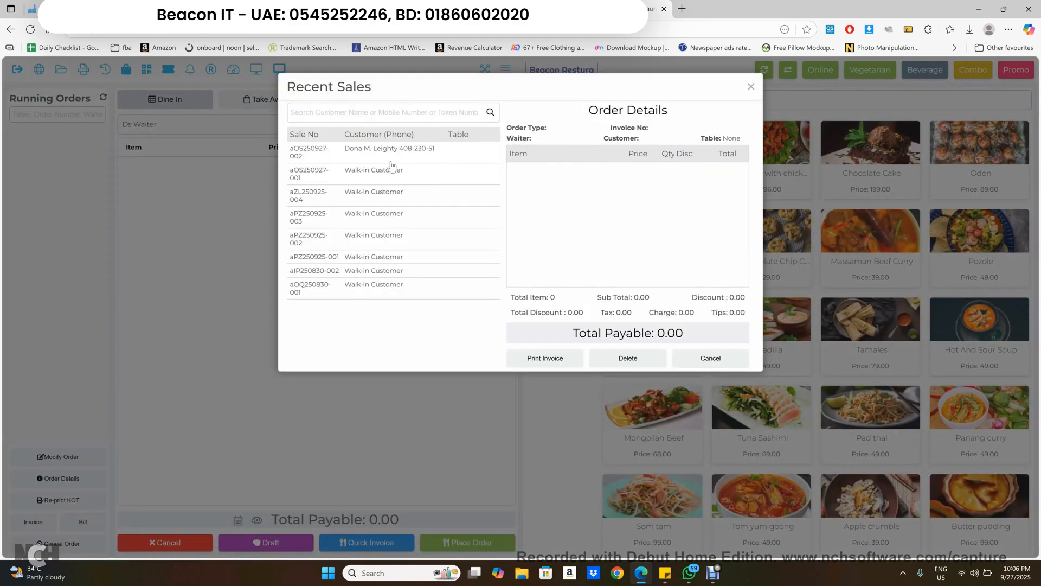
{"action": "left_click", "coordinate": [392, 174]}
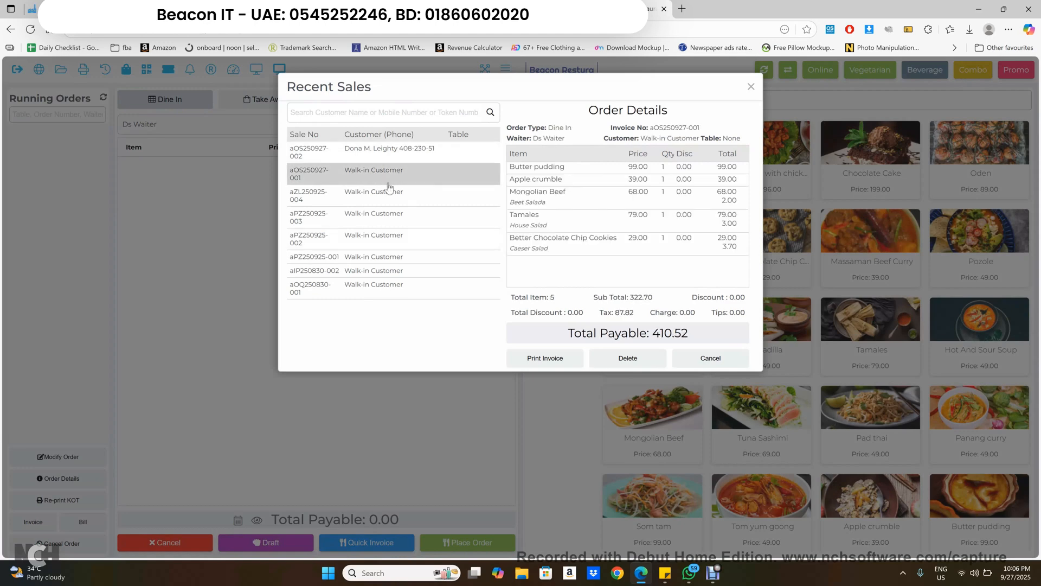
{"action": "left_click", "coordinate": [386, 203]}
{"action": "left_click", "coordinate": [387, 217]}
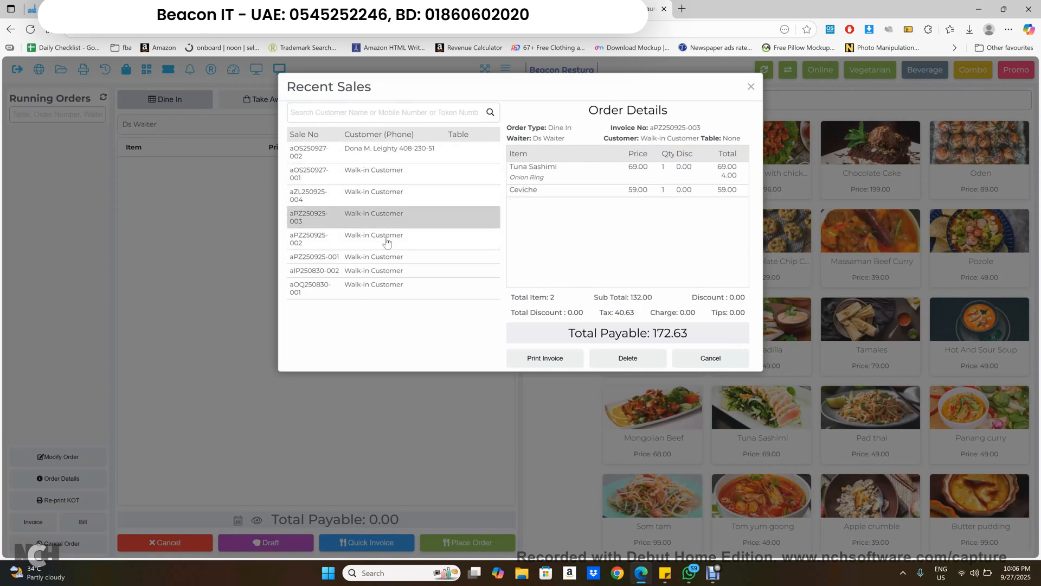
{"action": "left_click", "coordinate": [386, 241]}
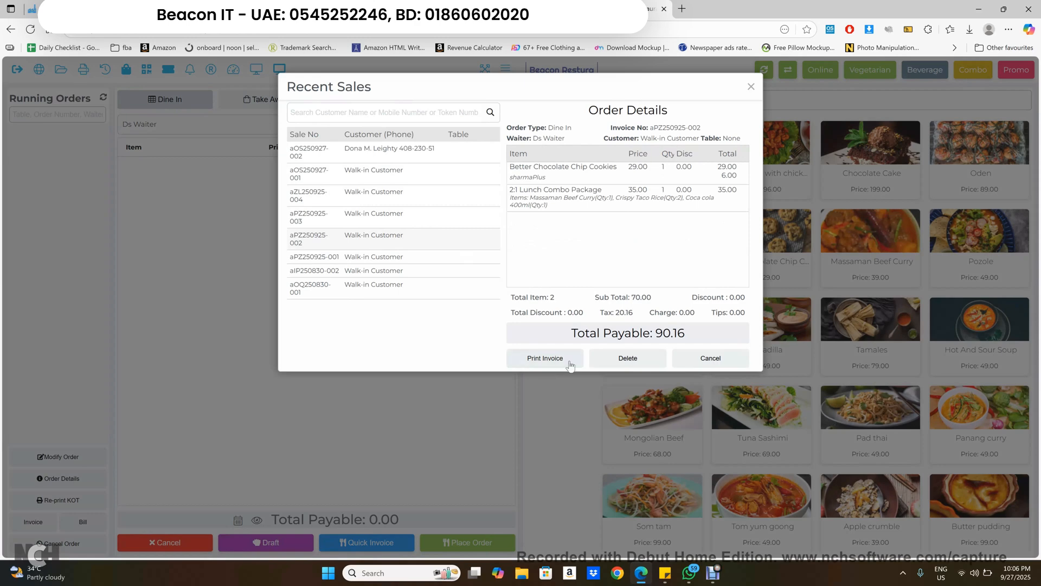
{"action": "left_click", "coordinate": [716, 358]}
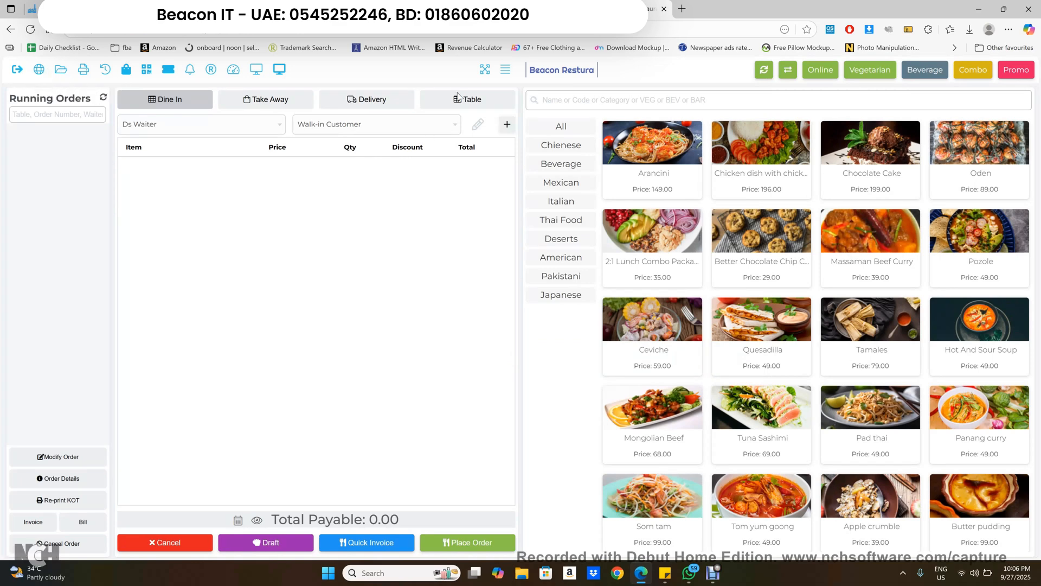
Leave the POS for the Dashboard, view the KFC Zone outlet's figures and switch back to Beacon Restura
{"action": "left_click", "coordinate": [233, 70]}
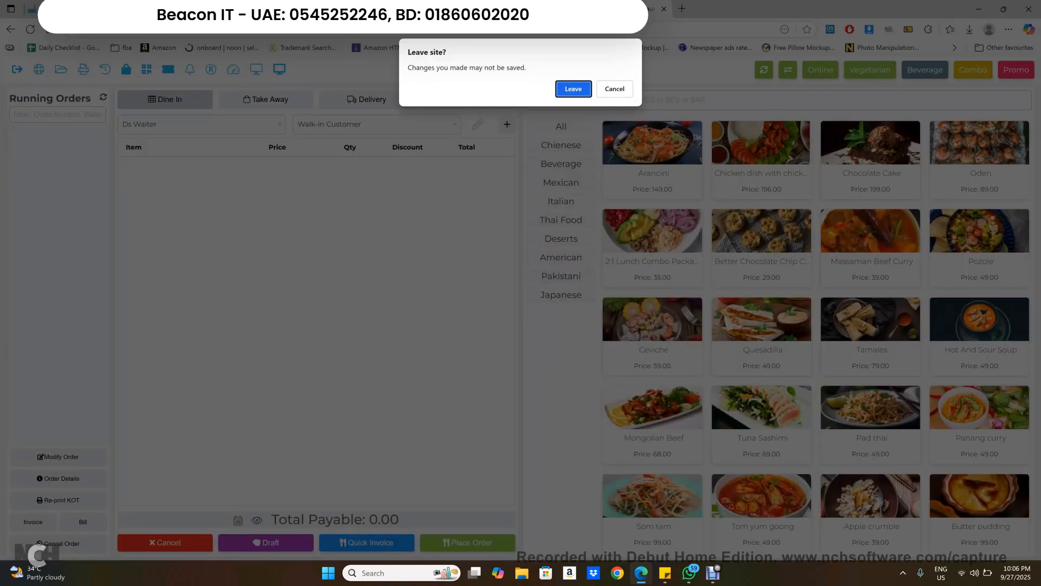
{"action": "left_click", "coordinate": [573, 88]}
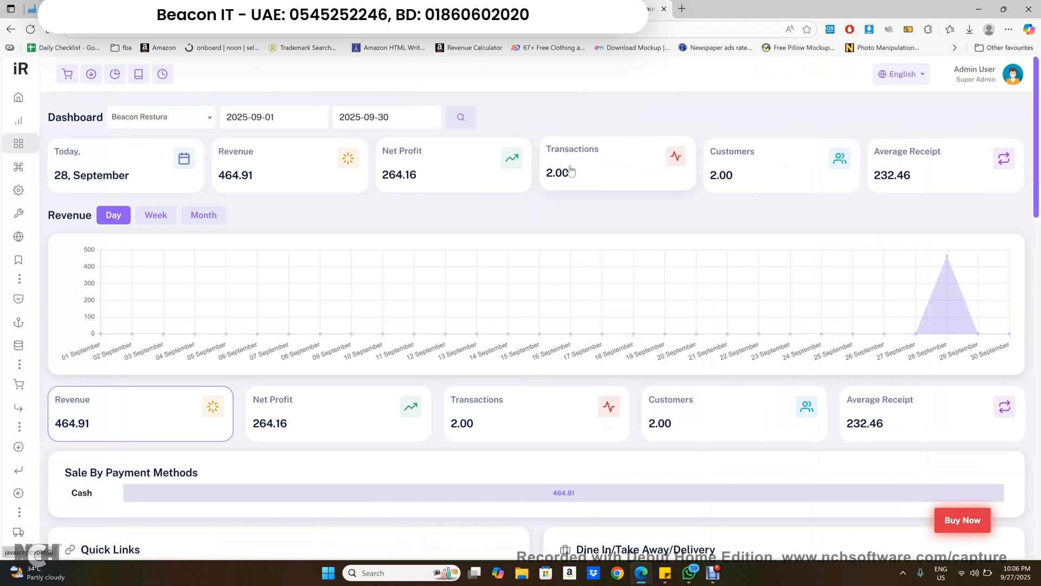
{"action": "left_click", "coordinate": [203, 121]}
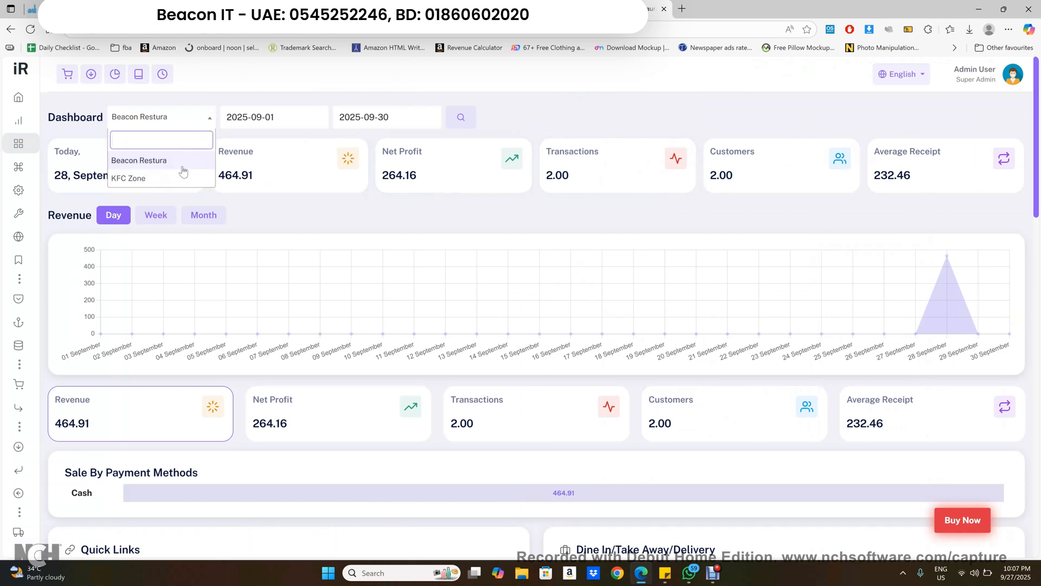
{"action": "left_click", "coordinate": [165, 180]}
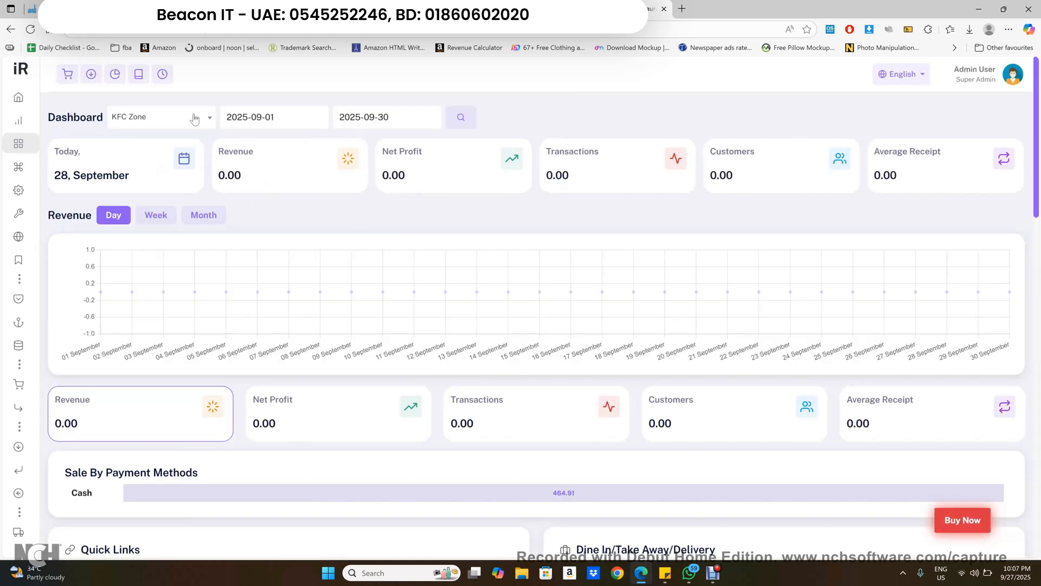
{"action": "left_click", "coordinate": [194, 119]}
{"action": "left_click", "coordinate": [164, 160]}
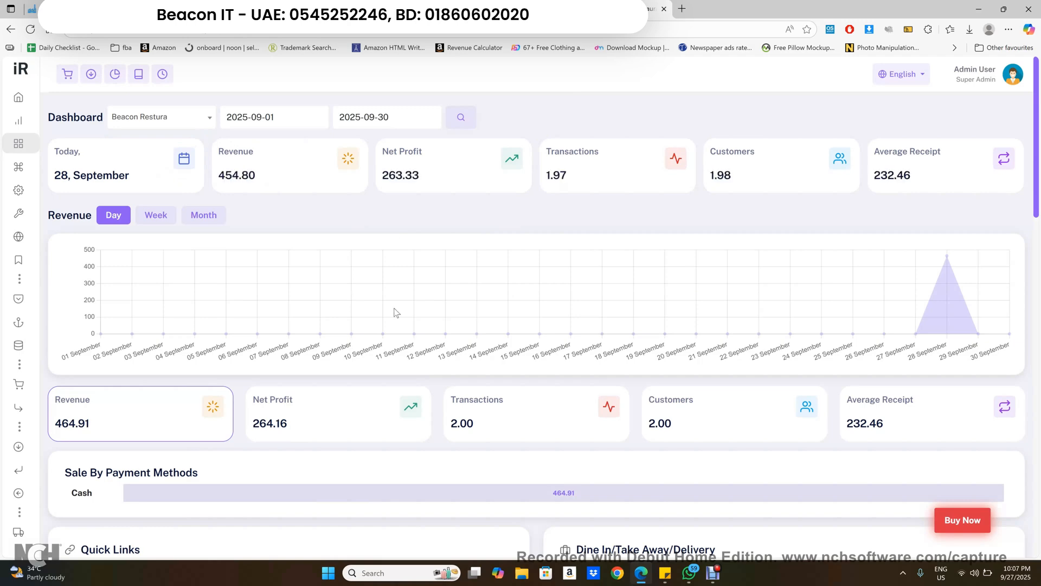
Examine the Beacon Restura dashboard, from revenue and payment methods to low stock, top items, receivables and monthly sales comparison
{"action": "scroll", "coordinate": [395, 310], "scroll_direction": "down", "scroll_amount": 5}
{"action": "scroll", "coordinate": [395, 310], "scroll_direction": "down", "scroll_amount": 4}
{"action": "scroll", "coordinate": [396, 310], "scroll_direction": "up", "scroll_amount": 10}
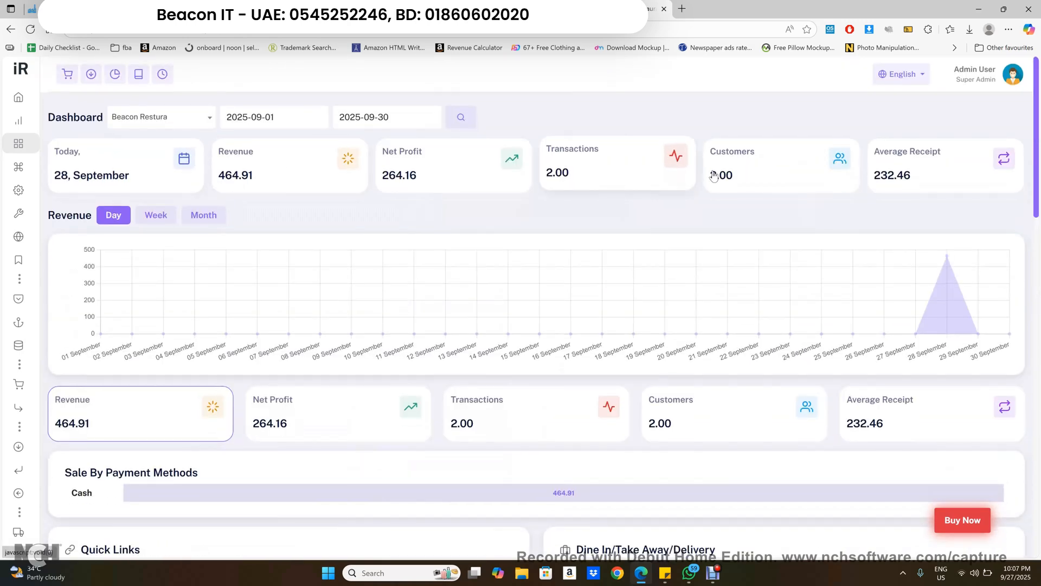
{"action": "scroll", "coordinate": [344, 425], "scroll_direction": "down", "scroll_amount": 2}
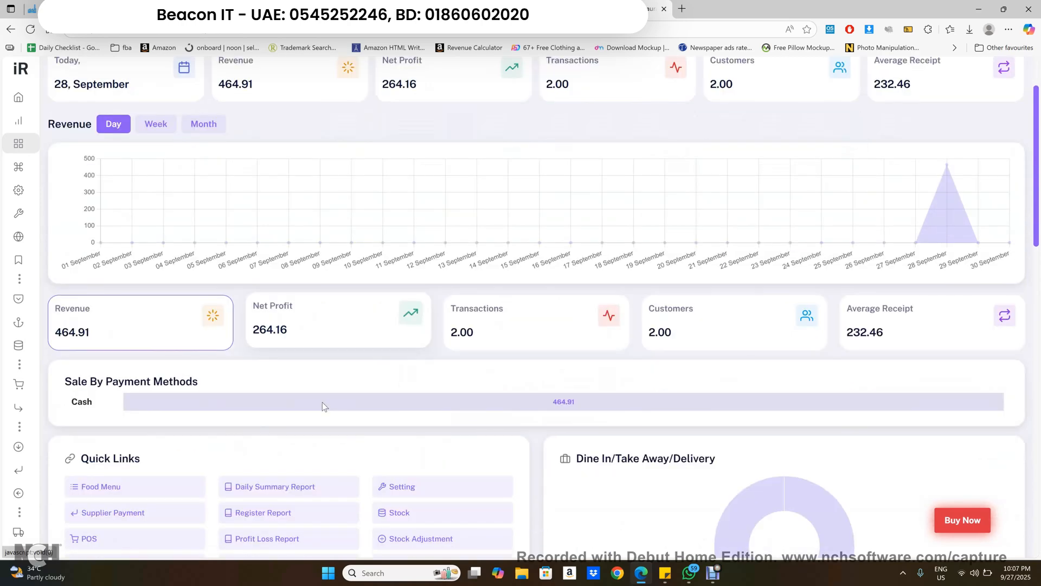
{"action": "scroll", "coordinate": [739, 353], "scroll_direction": "down", "scroll_amount": 4}
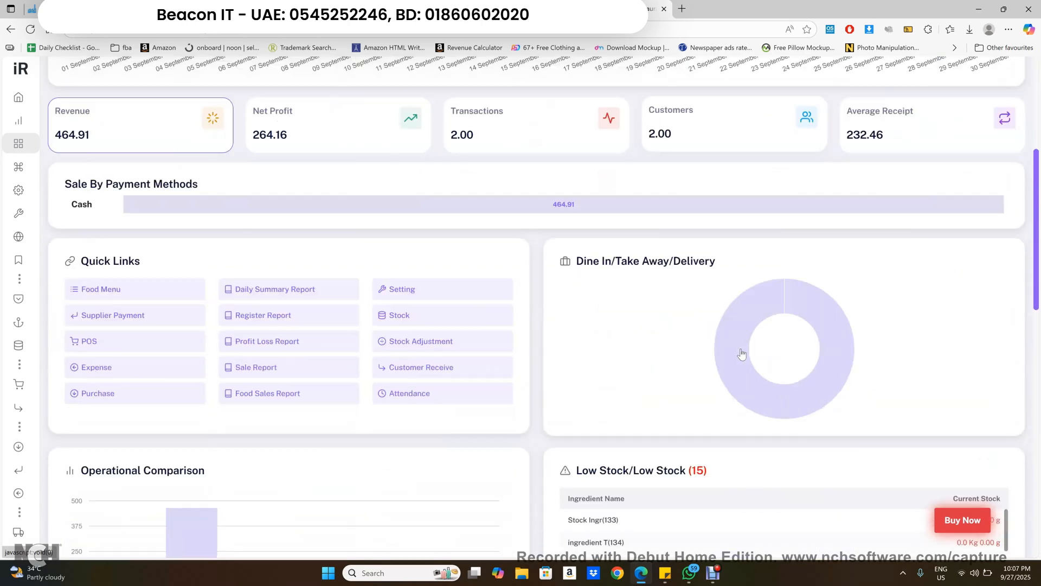
{"action": "scroll", "coordinate": [691, 171], "scroll_direction": "down", "scroll_amount": 5}
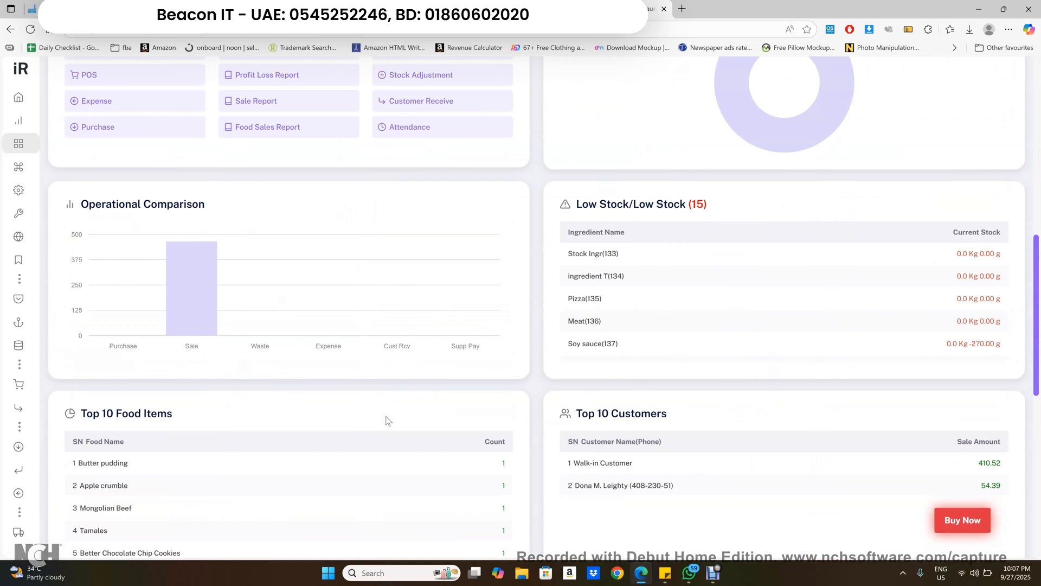
{"action": "scroll", "coordinate": [386, 420], "scroll_direction": "down", "scroll_amount": 3}
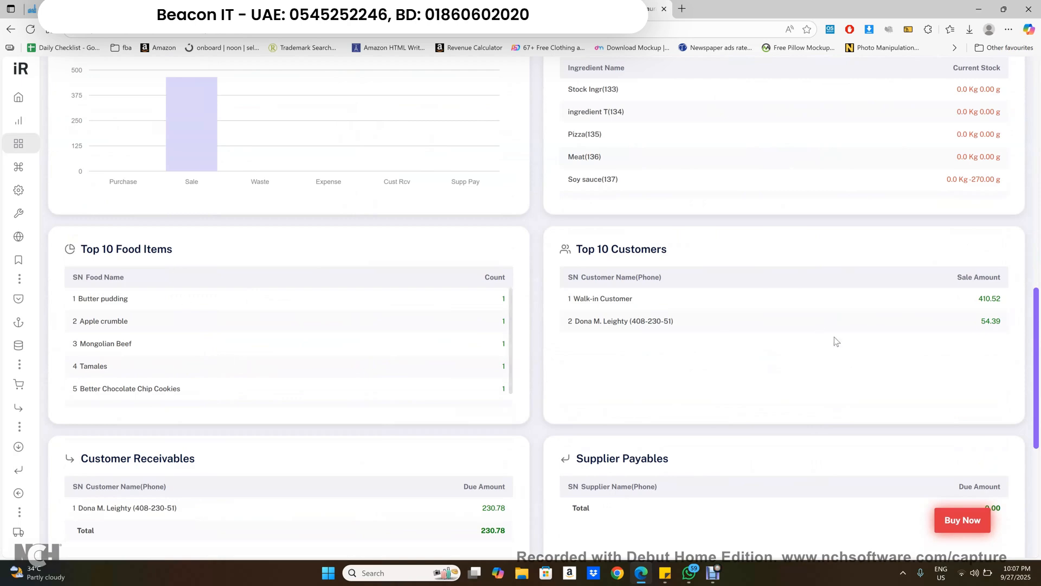
{"action": "scroll", "coordinate": [834, 337], "scroll_direction": "down", "scroll_amount": 3}
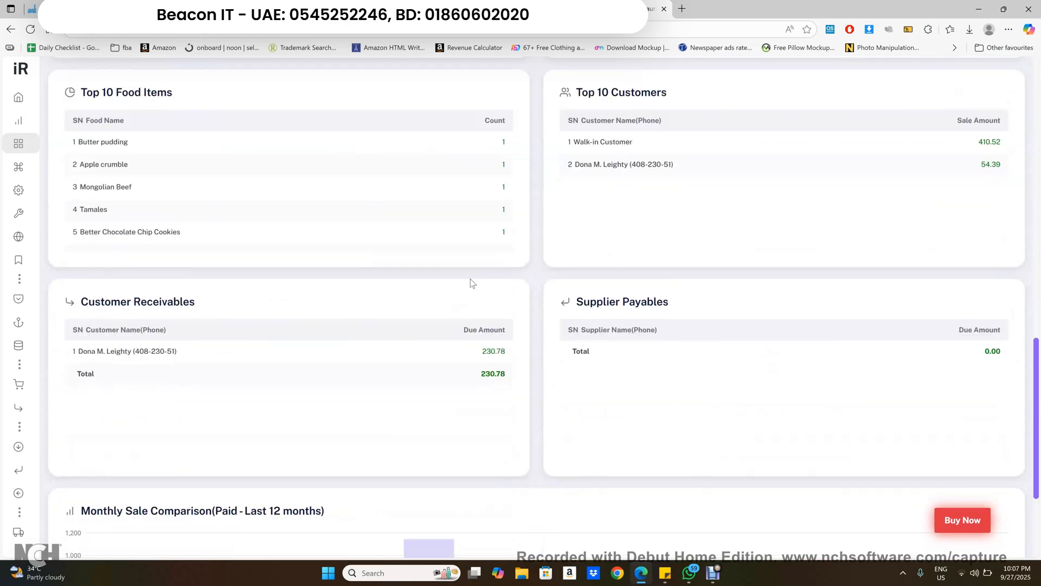
{"action": "scroll", "coordinate": [470, 279], "scroll_direction": "down", "scroll_amount": 2}
{"action": "scroll", "coordinate": [772, 281], "scroll_direction": "down", "scroll_amount": 2}
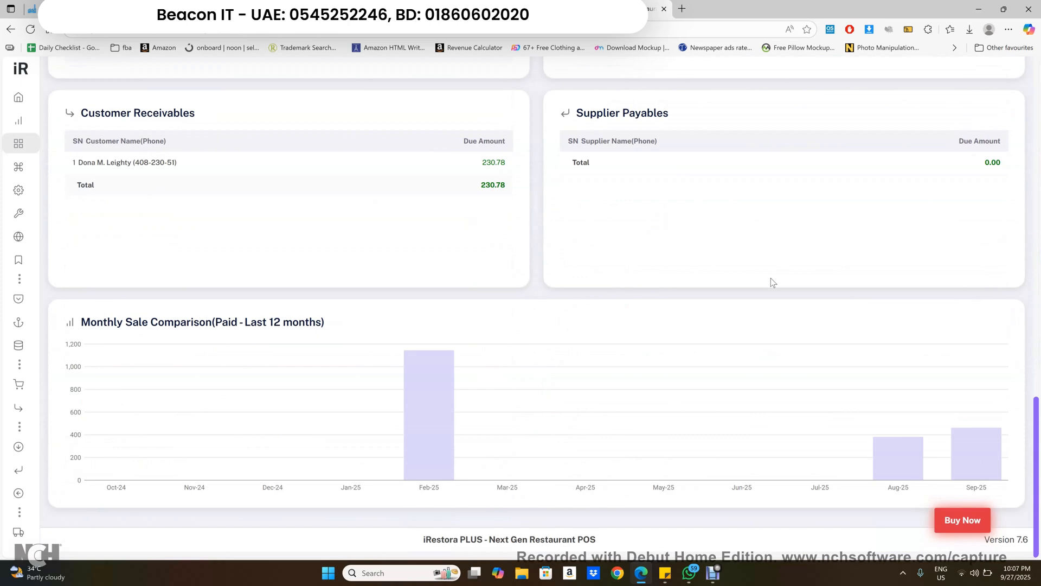
{"action": "scroll", "coordinate": [772, 282], "scroll_direction": "up", "scroll_amount": 10}
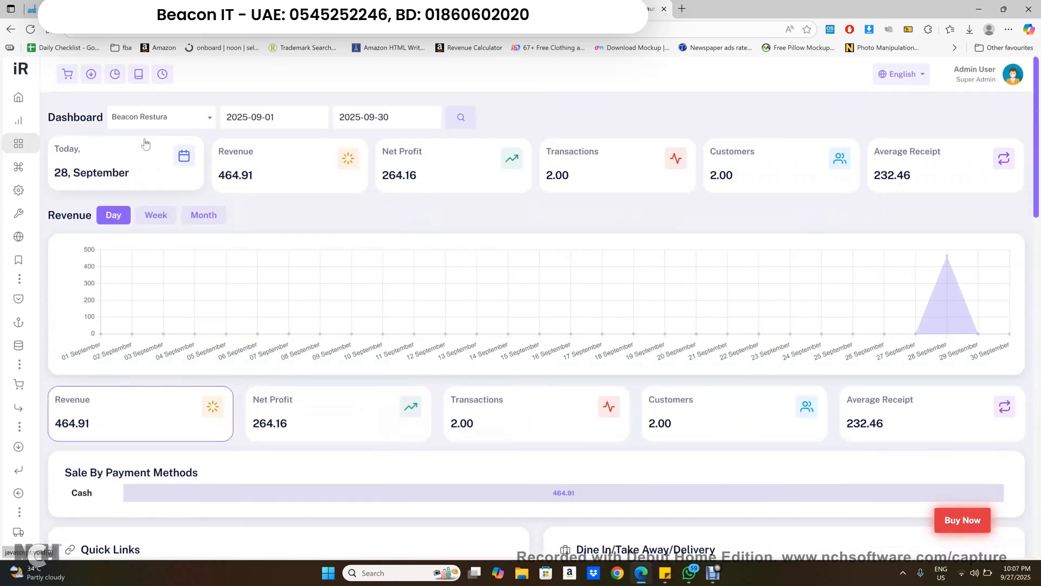
Look through the options offered under Outlets, Panel and Settings, from counters and printers to tables and floor plan design
{"action": "mouse_move", "coordinate": [33, 186]}
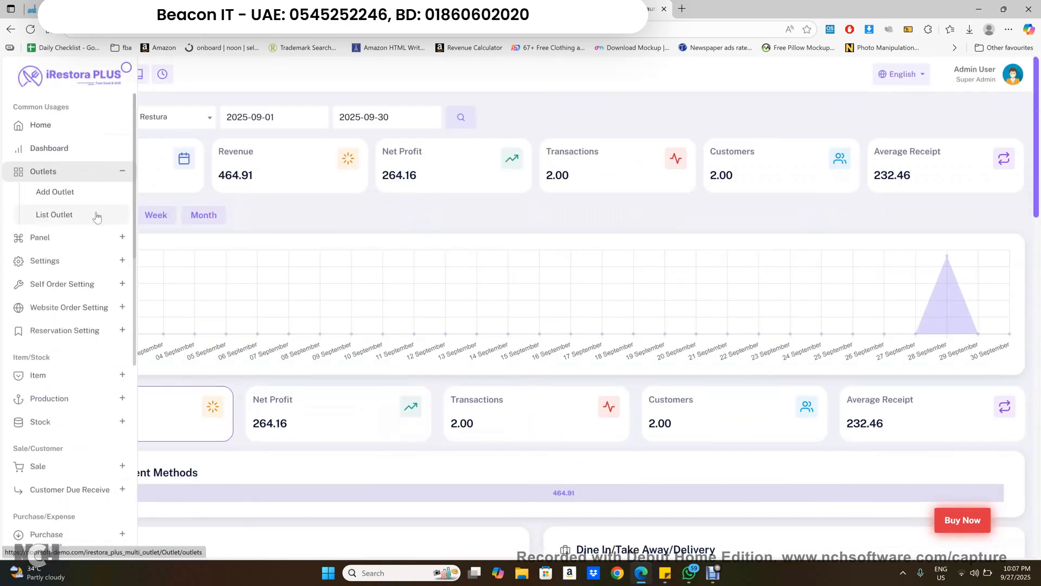
{"action": "left_click", "coordinate": [96, 242]}
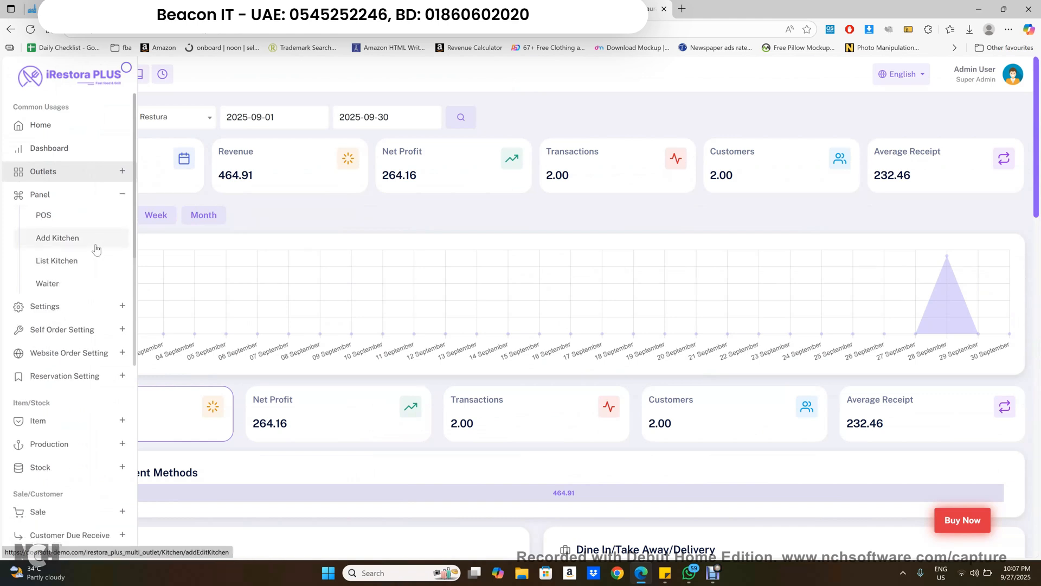
{"action": "left_click", "coordinate": [82, 312]}
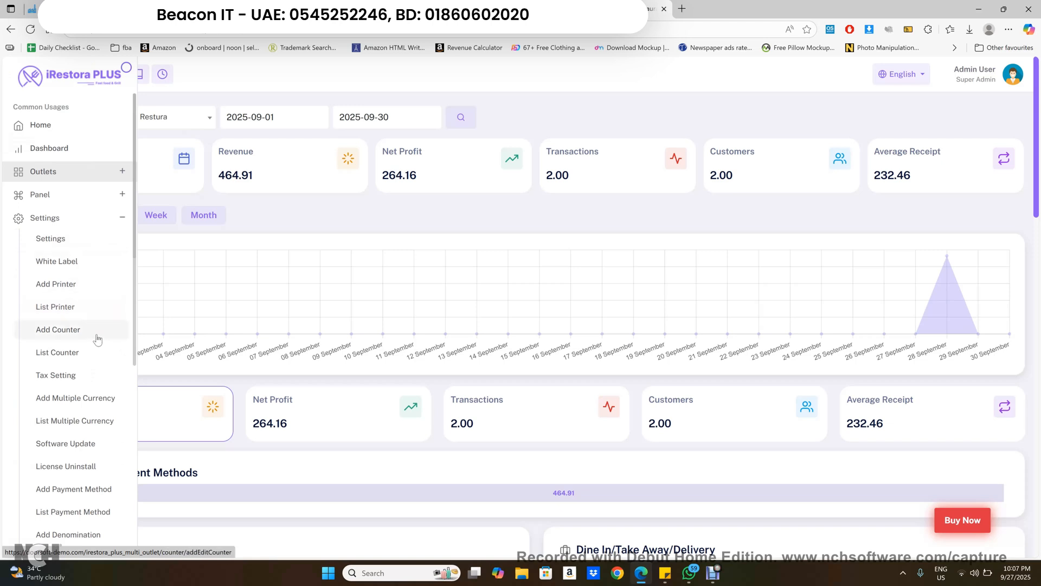
{"action": "scroll", "coordinate": [97, 342], "scroll_direction": "down", "scroll_amount": 6}
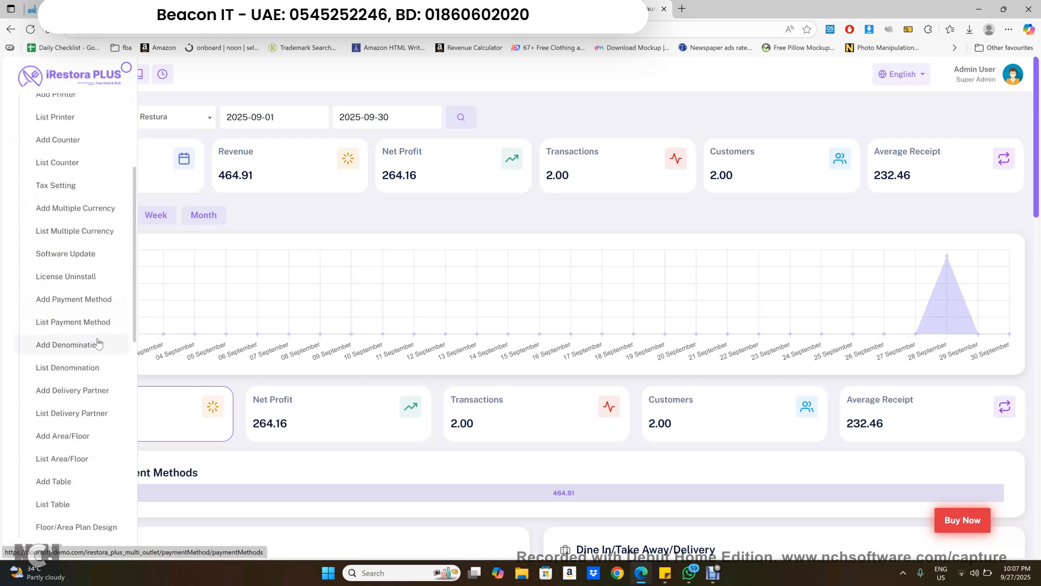
{"action": "scroll", "coordinate": [97, 342], "scroll_direction": "down", "scroll_amount": 3}
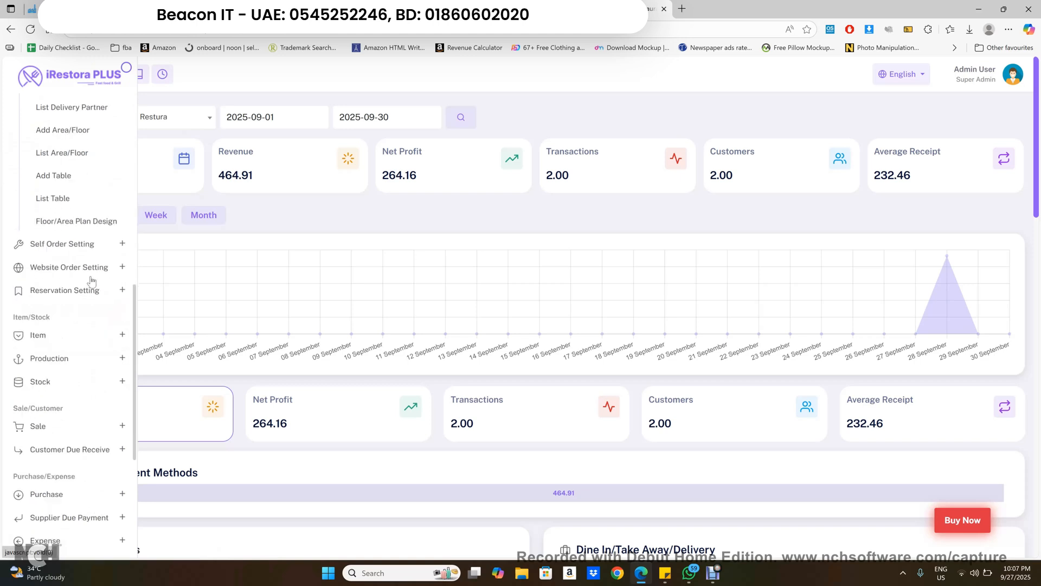
Examine the Item and Purchase options along with the neighbouring stock, sale, transfer and report sections
{"action": "scroll", "coordinate": [65, 340], "scroll_direction": "down", "scroll_amount": 3}
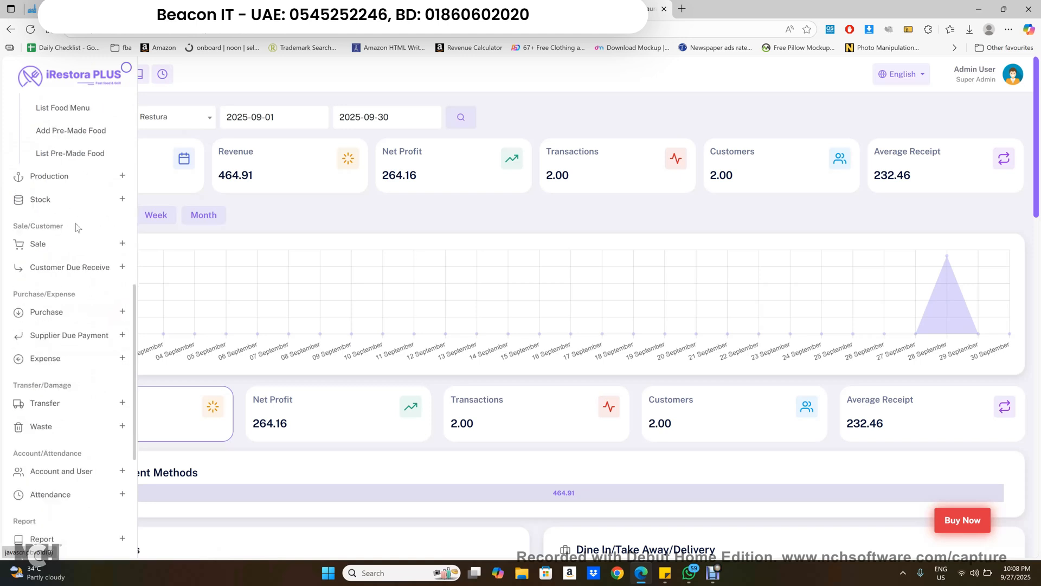
{"action": "scroll", "coordinate": [100, 188], "scroll_direction": "up", "scroll_amount": 4}
{"action": "scroll", "coordinate": [99, 189], "scroll_direction": "up", "scroll_amount": 1}
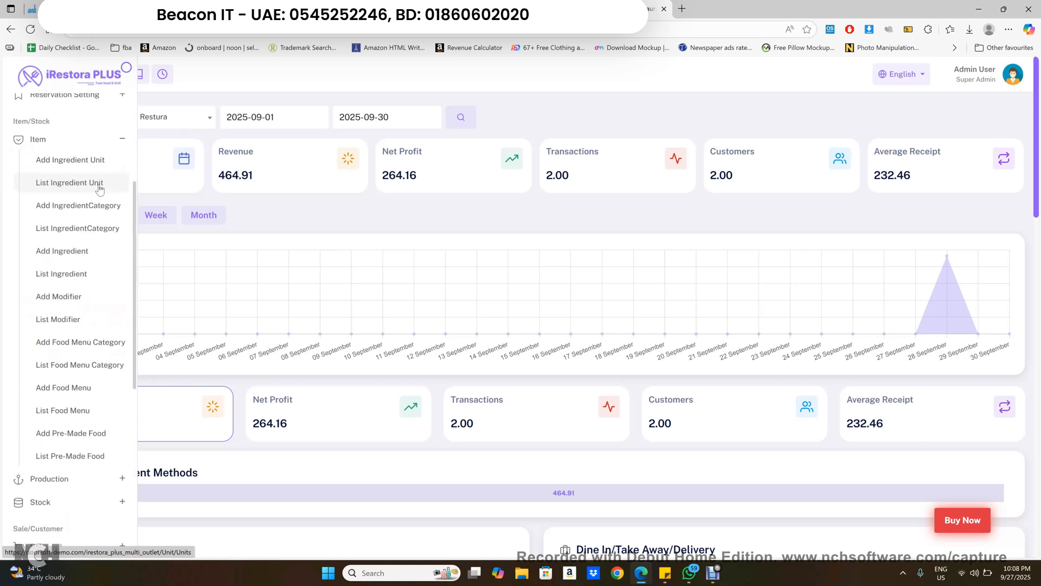
{"action": "scroll", "coordinate": [99, 188], "scroll_direction": "down", "scroll_amount": 2}
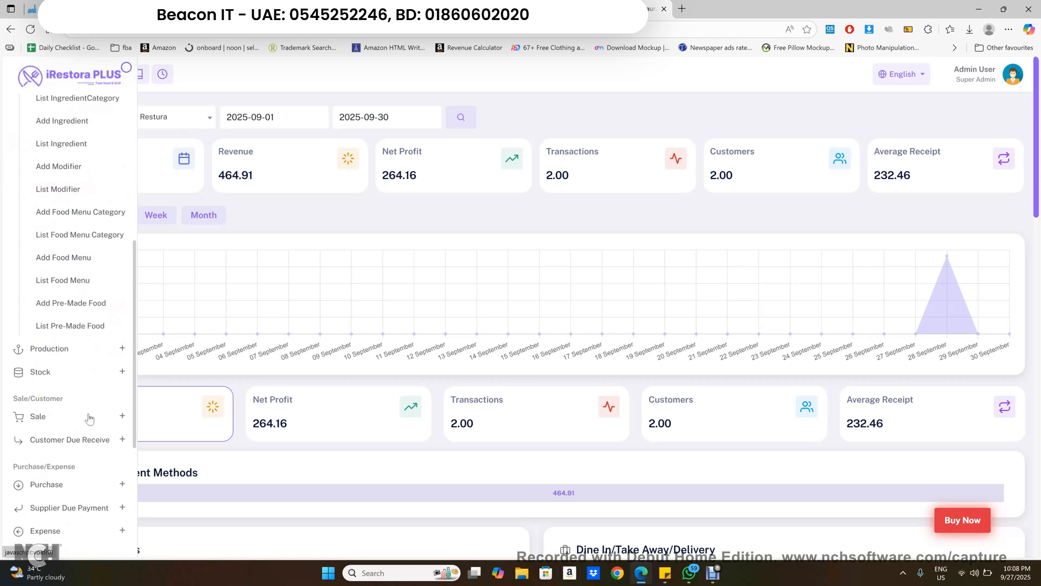
{"action": "scroll", "coordinate": [89, 418], "scroll_direction": "down", "scroll_amount": 2}
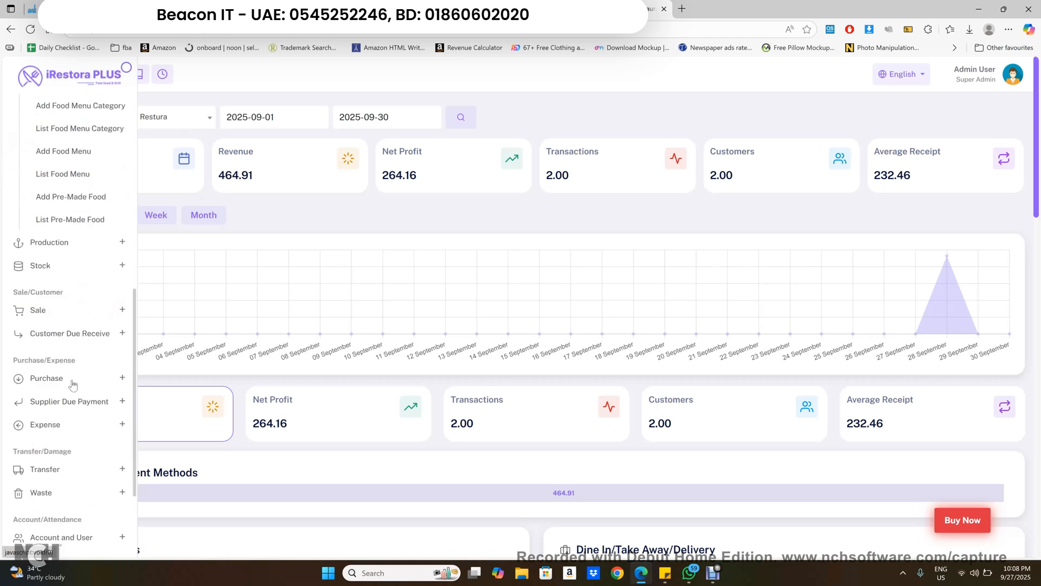
{"action": "scroll", "coordinate": [72, 385], "scroll_direction": "down", "scroll_amount": 4}
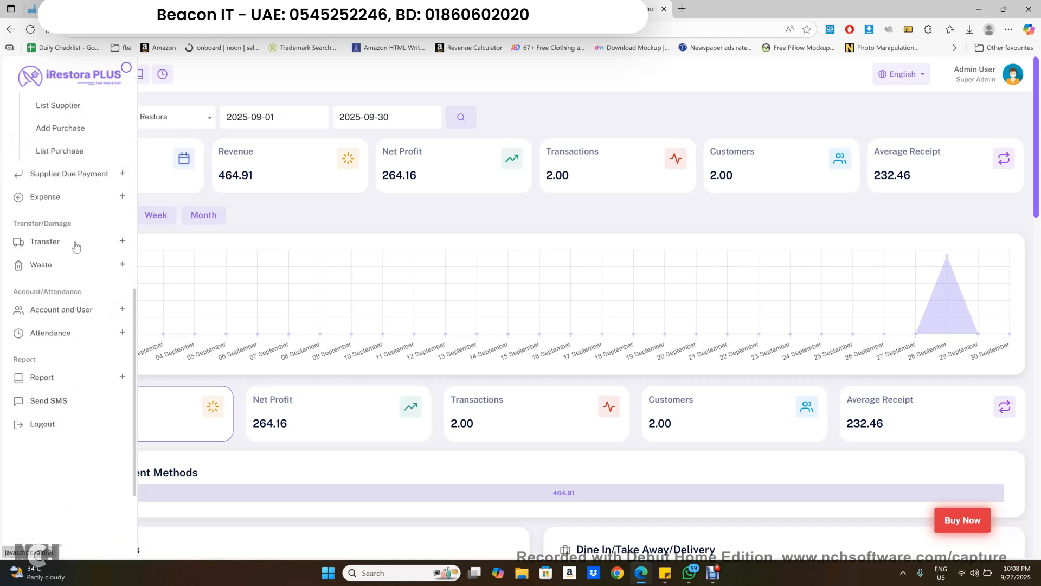
{"action": "scroll", "coordinate": [76, 247], "scroll_direction": "up", "scroll_amount": 2}
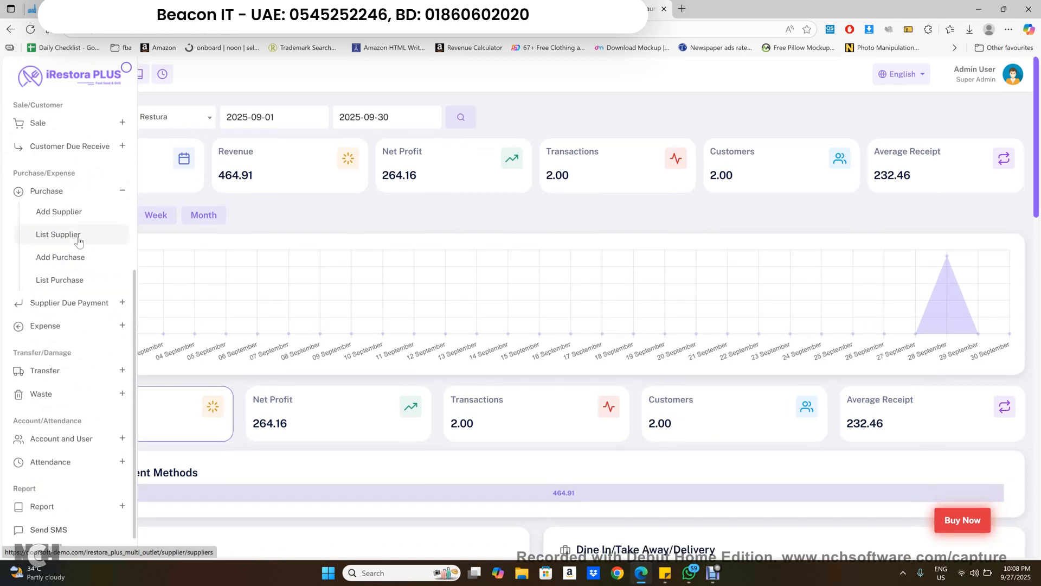
{"action": "scroll", "coordinate": [79, 241], "scroll_direction": "up", "scroll_amount": 3}
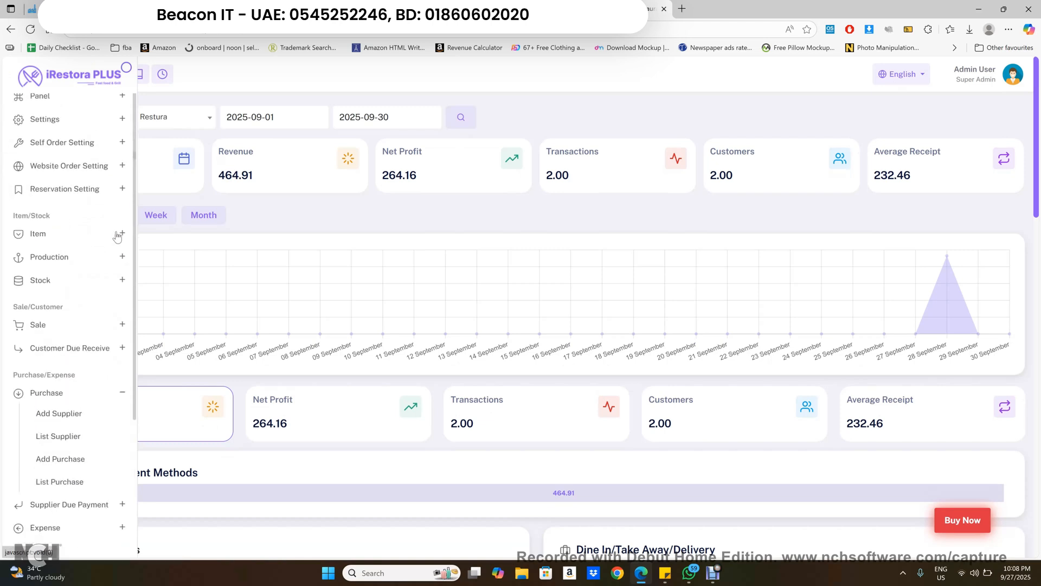
Review the Item options and open the list of ingredient units
{"action": "left_click", "coordinate": [117, 236]}
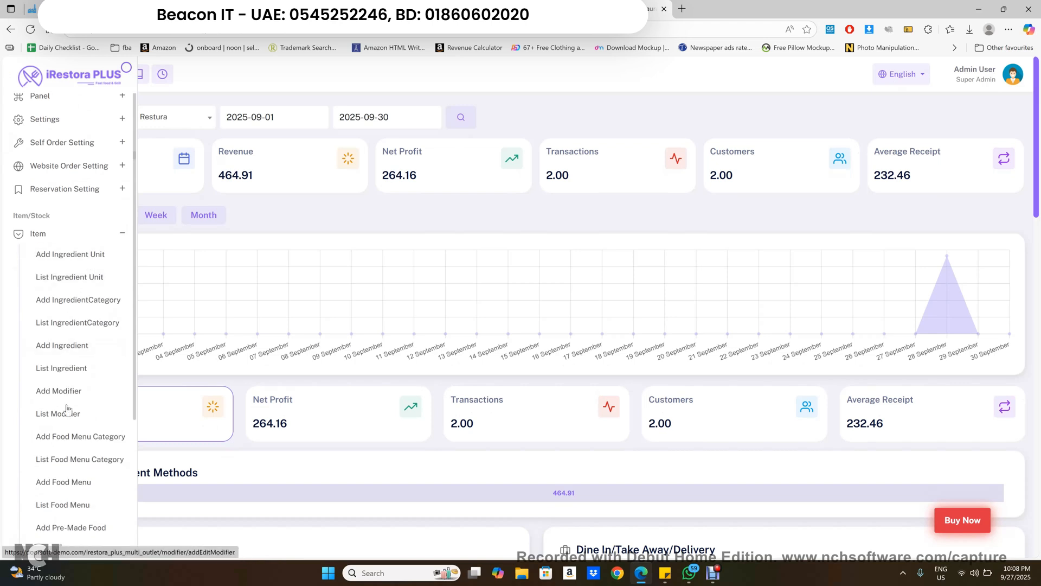
{"action": "scroll", "coordinate": [69, 417], "scroll_direction": "down", "scroll_amount": 1}
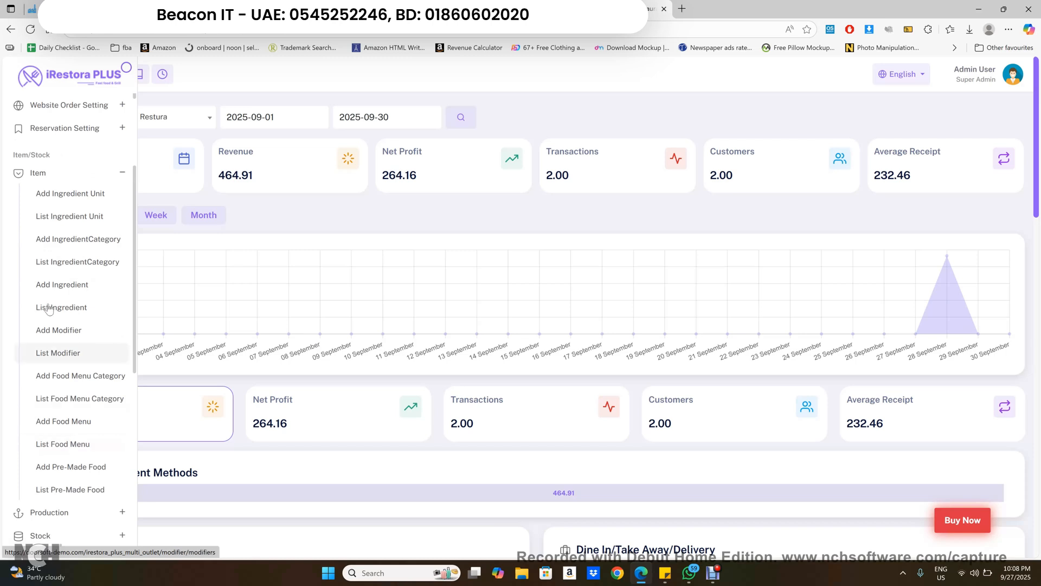
{"action": "left_click", "coordinate": [94, 216]}
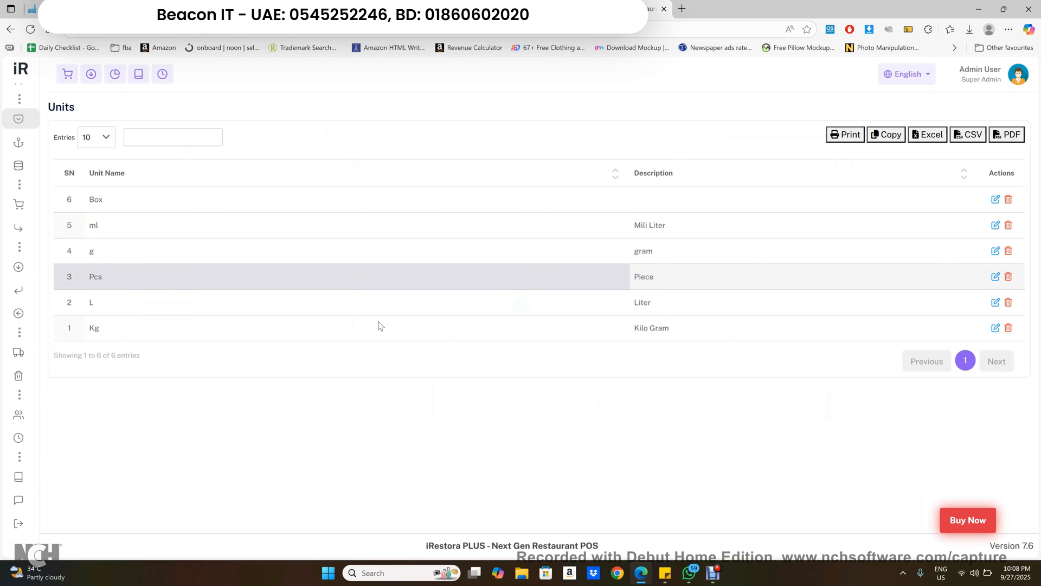
Start a new food menu entry with category Pakistani and the name sharma
{"action": "mouse_move", "coordinate": [98, 205]}
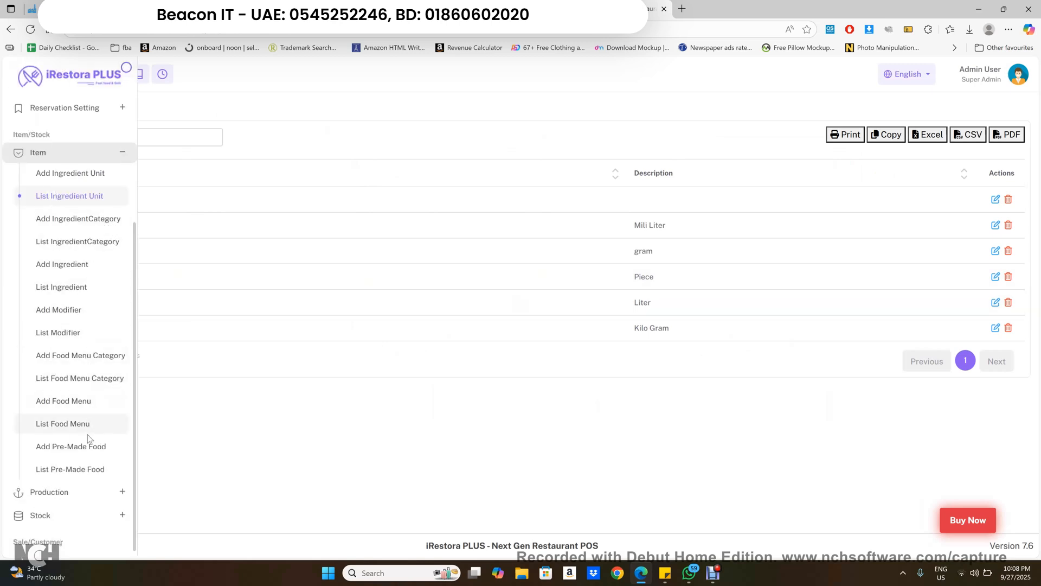
{"action": "left_click", "coordinate": [65, 402]}
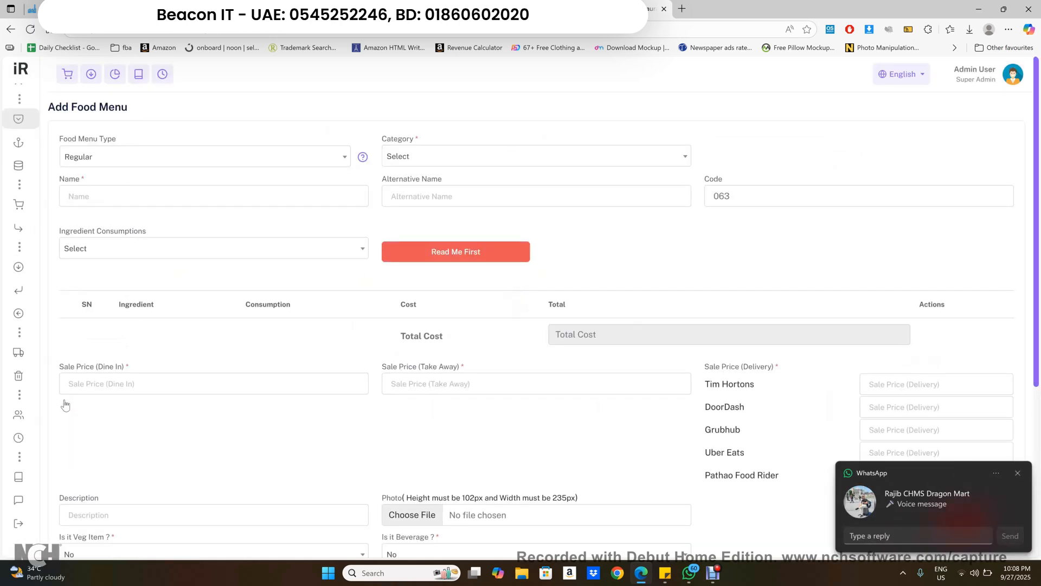
{"action": "left_click", "coordinate": [509, 161]}
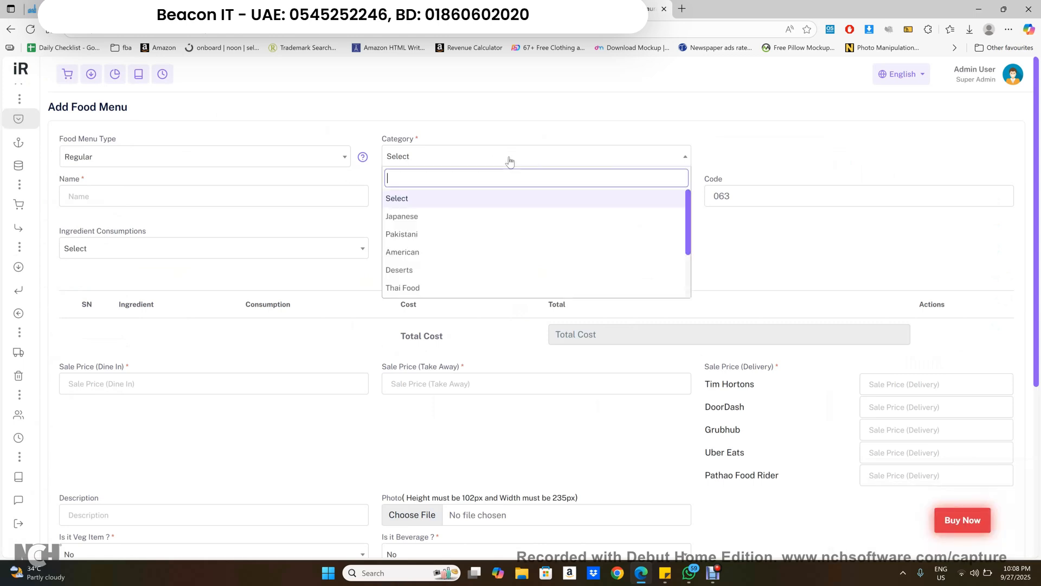
{"action": "left_click", "coordinate": [475, 235]}
{"action": "left_click", "coordinate": [214, 195]}
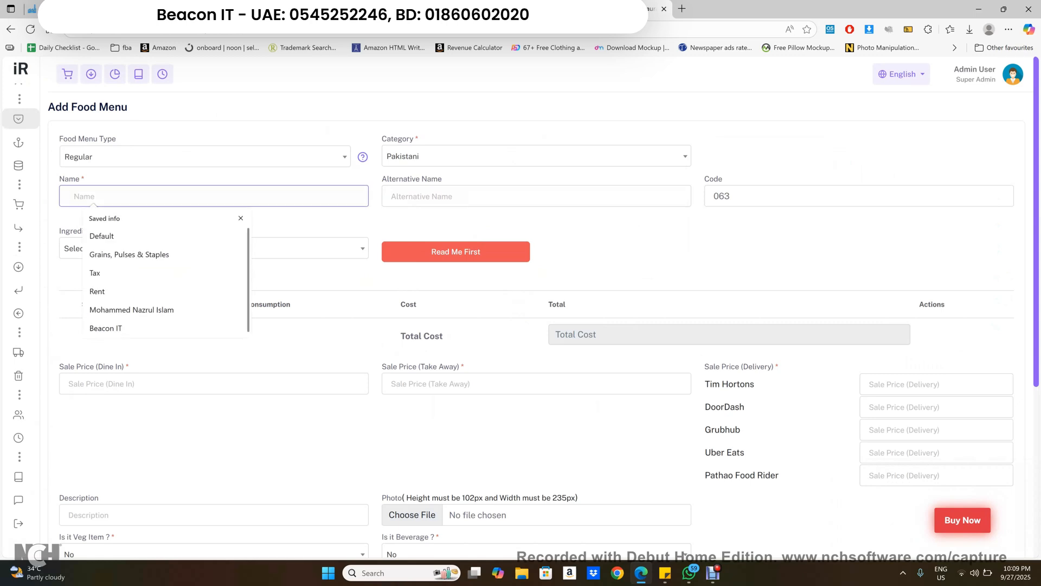
{"action": "type", "text": "sharma"}
{"action": "key", "text": "Tab"}
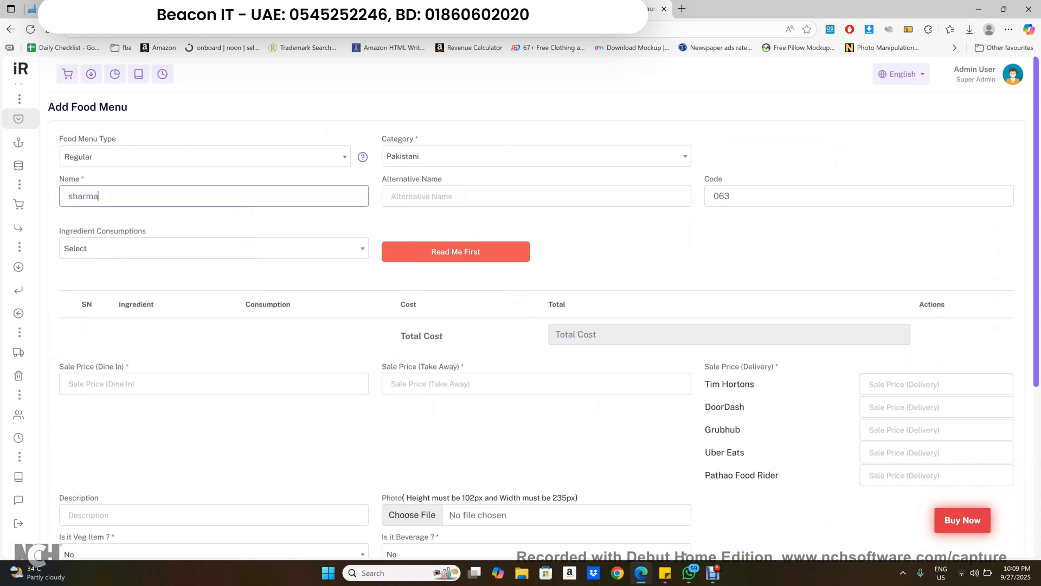
{"action": "left_click", "coordinate": [708, 241]}
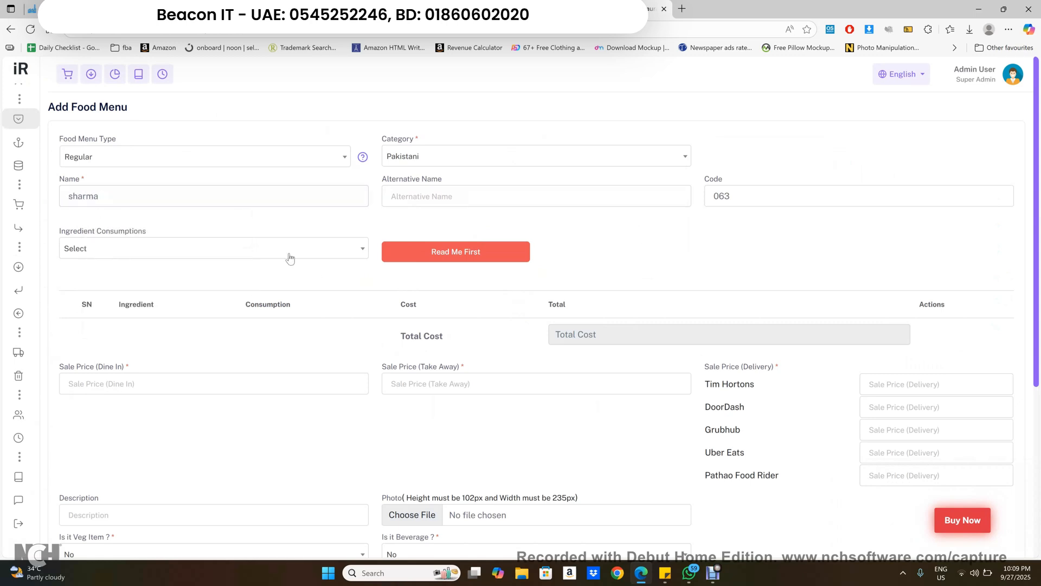
Add Egg, Chicken and Ginger as ingredient consumptions of the new food menu entry
{"action": "left_click", "coordinate": [289, 257]}
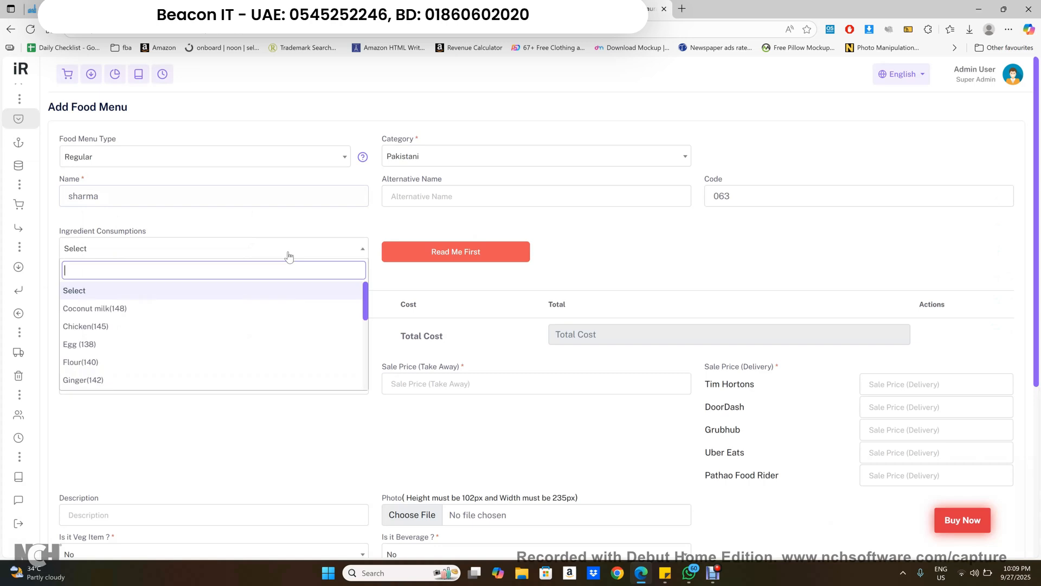
{"action": "left_click", "coordinate": [195, 345]}
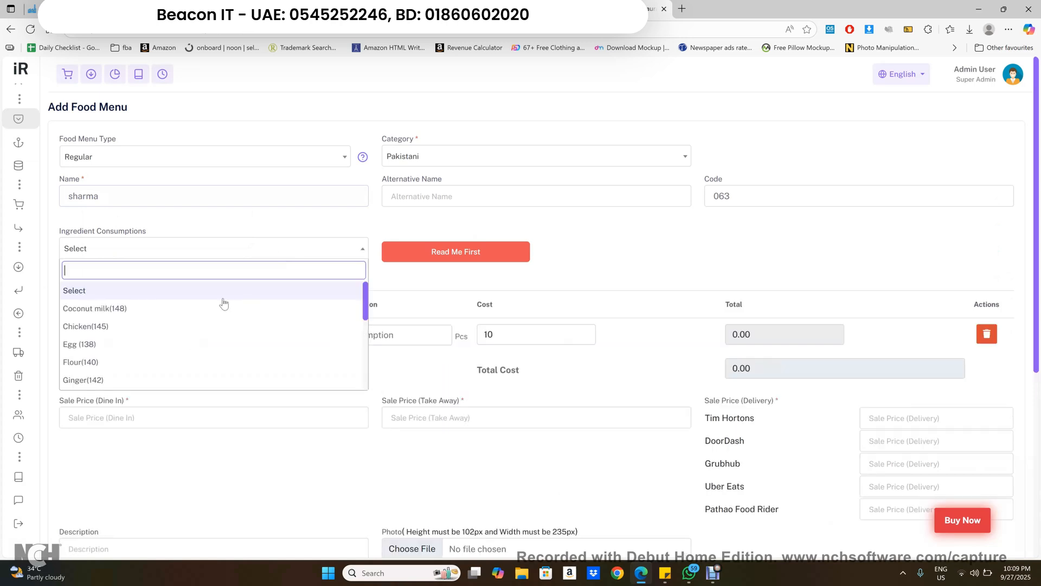
{"action": "left_click", "coordinate": [196, 326]}
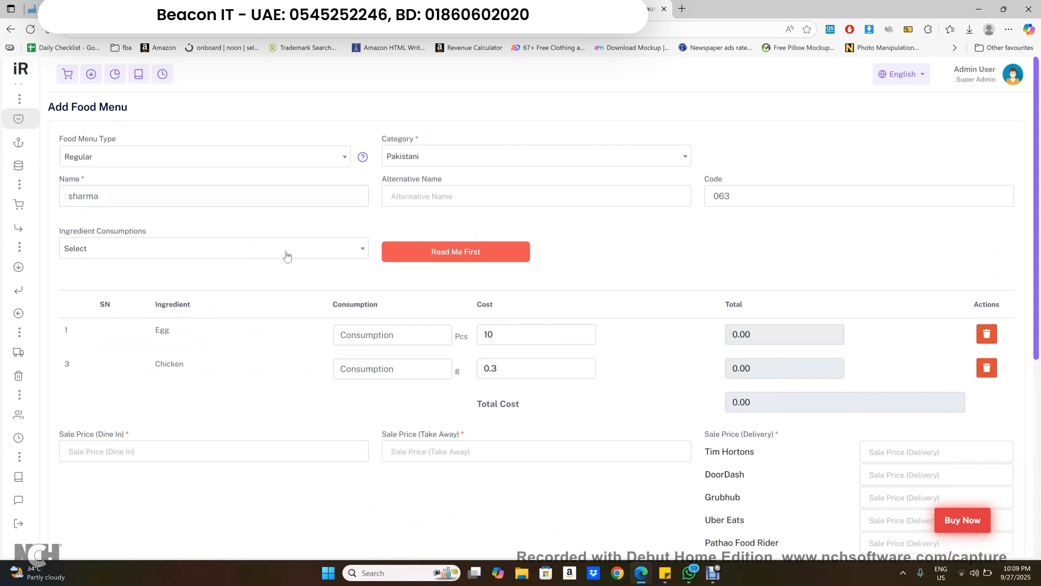
{"action": "left_click", "coordinate": [286, 253]}
{"action": "left_click", "coordinate": [175, 379]}
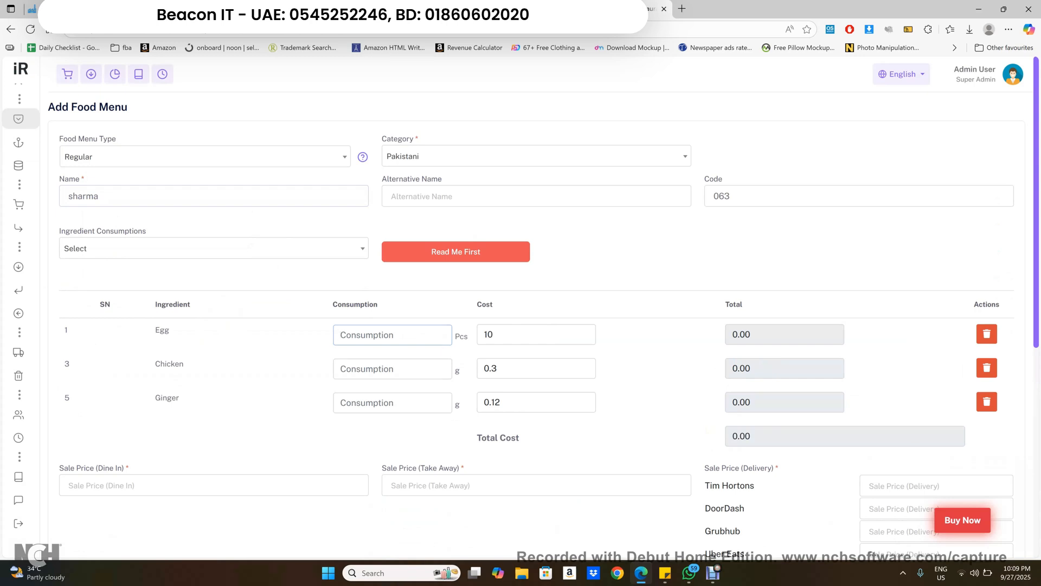
Look over the rest of the food menu form, covering consumption, sale prices, photo, taxes, loyalty point and variations, without submitting
{"action": "left_click", "coordinate": [396, 370]}
{"action": "left_click", "coordinate": [642, 344]}
{"action": "scroll", "coordinate": [738, 384], "scroll_direction": "down", "scroll_amount": 4}
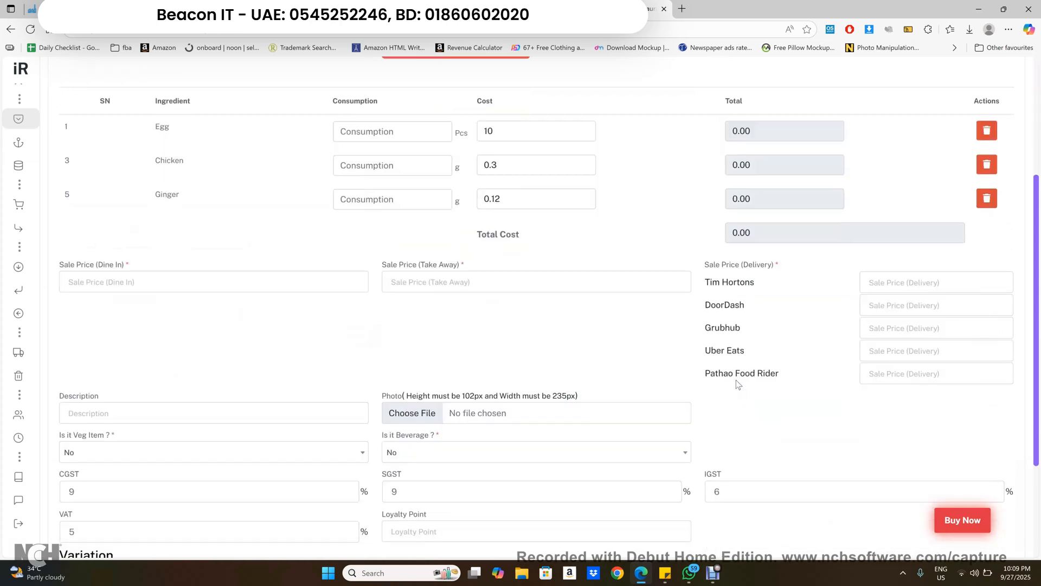
{"action": "scroll", "coordinate": [846, 309], "scroll_direction": "down", "scroll_amount": 2}
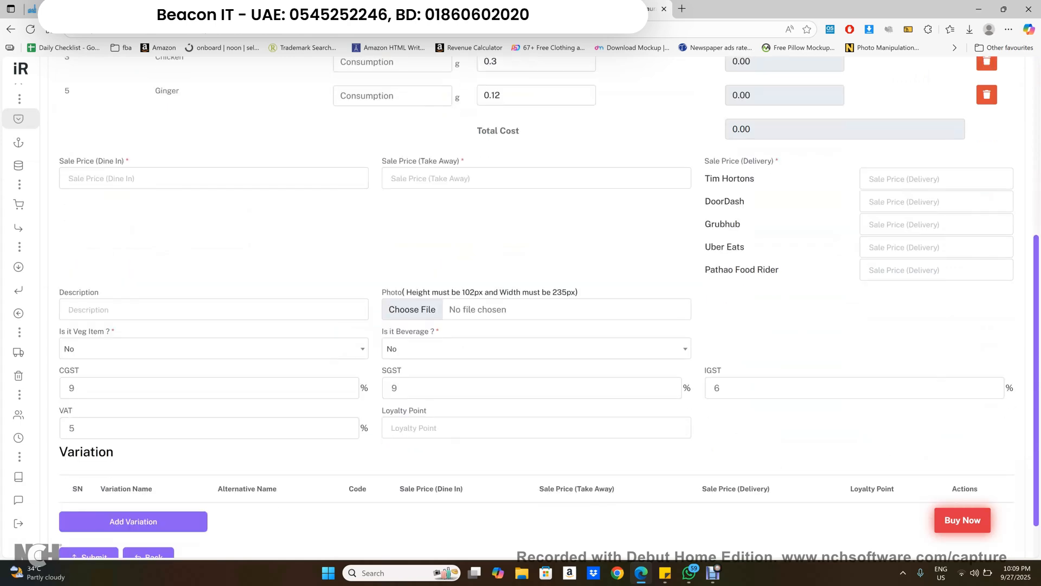
{"action": "scroll", "coordinate": [468, 480], "scroll_direction": "down", "scroll_amount": 2}
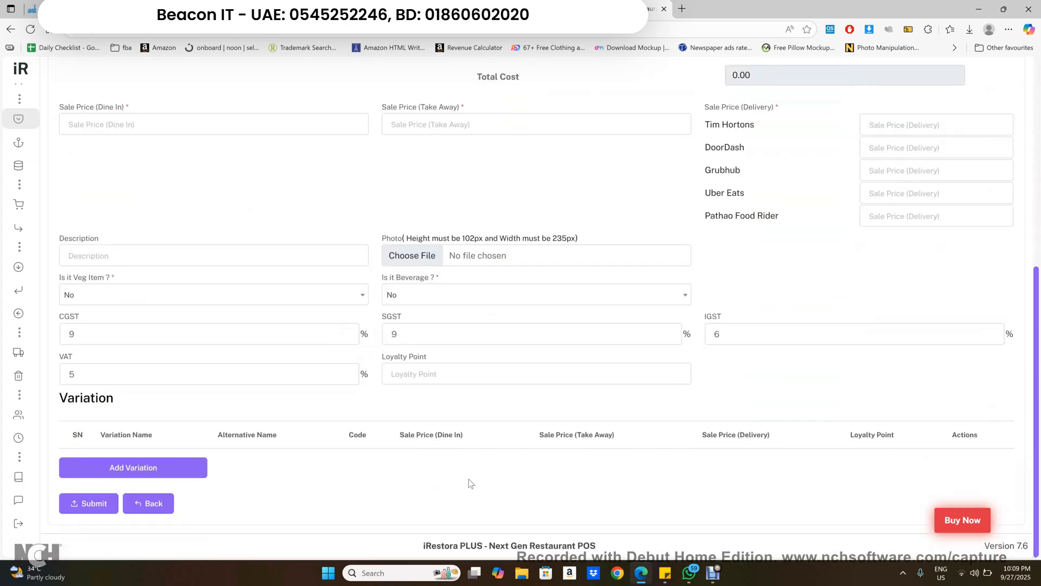
{"action": "scroll", "coordinate": [468, 479], "scroll_direction": "up", "scroll_amount": 7}
Look through the remaining stock, sale, expense and report sections, and open the list of waste records
{"action": "mouse_move", "coordinate": [27, 303]}
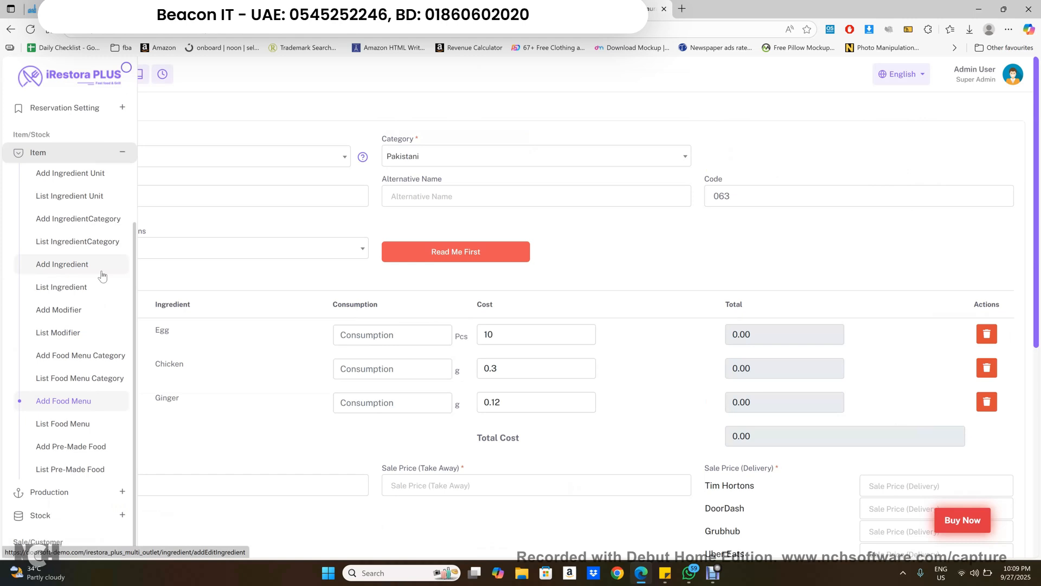
{"action": "scroll", "coordinate": [102, 276], "scroll_direction": "down", "scroll_amount": 4}
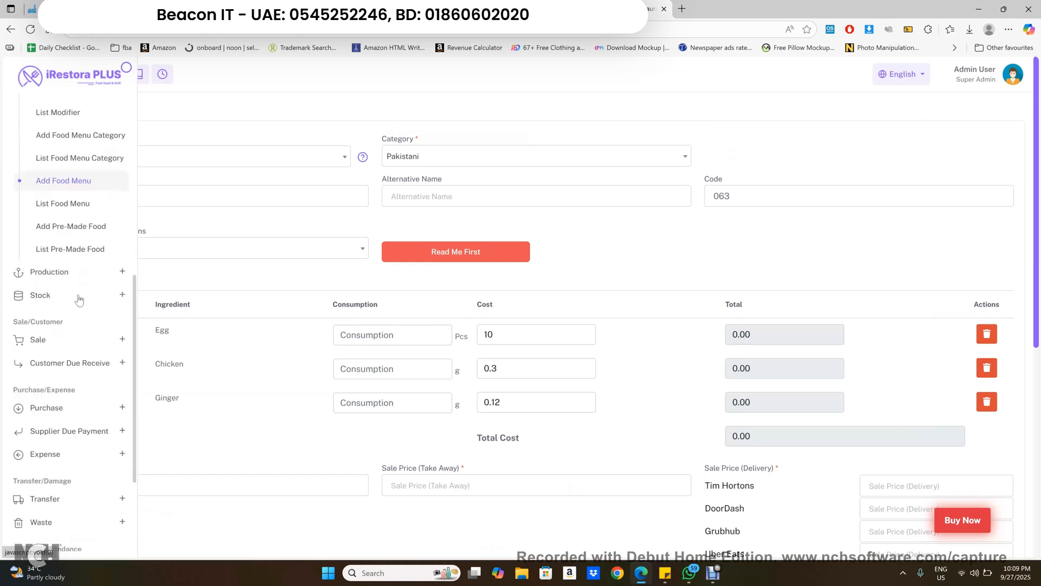
{"action": "scroll", "coordinate": [79, 299], "scroll_direction": "down", "scroll_amount": 3}
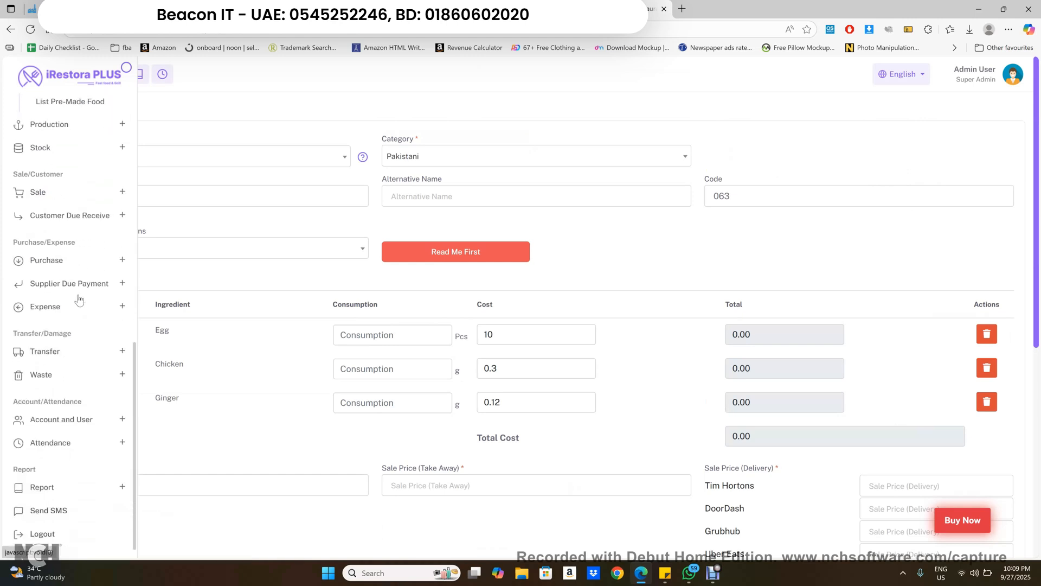
{"action": "left_click", "coordinate": [71, 373]}
{"action": "scroll", "coordinate": [73, 374], "scroll_direction": "down", "scroll_amount": 5}
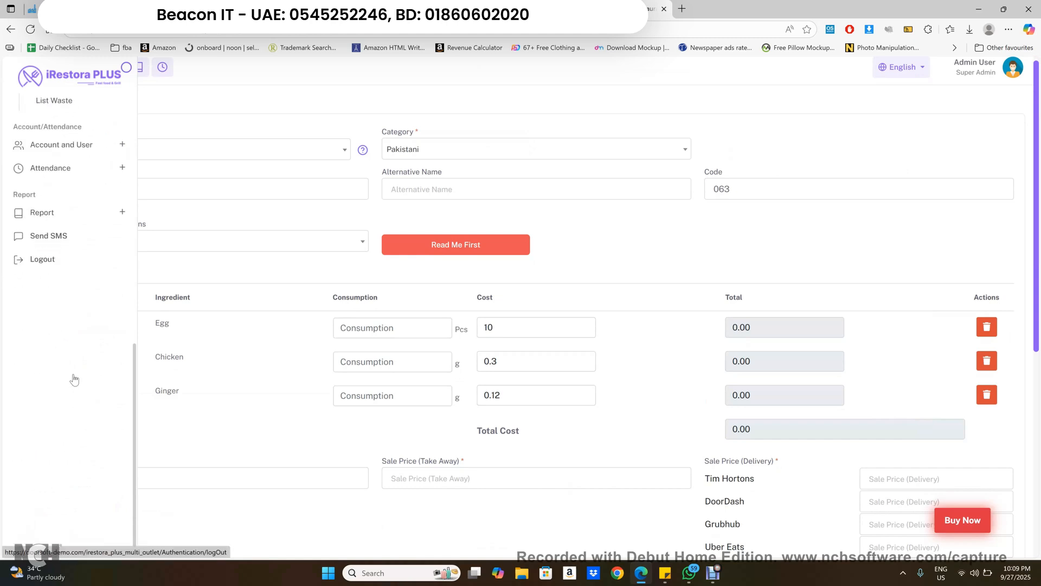
{"action": "scroll", "coordinate": [87, 291], "scroll_direction": "up", "scroll_amount": 5}
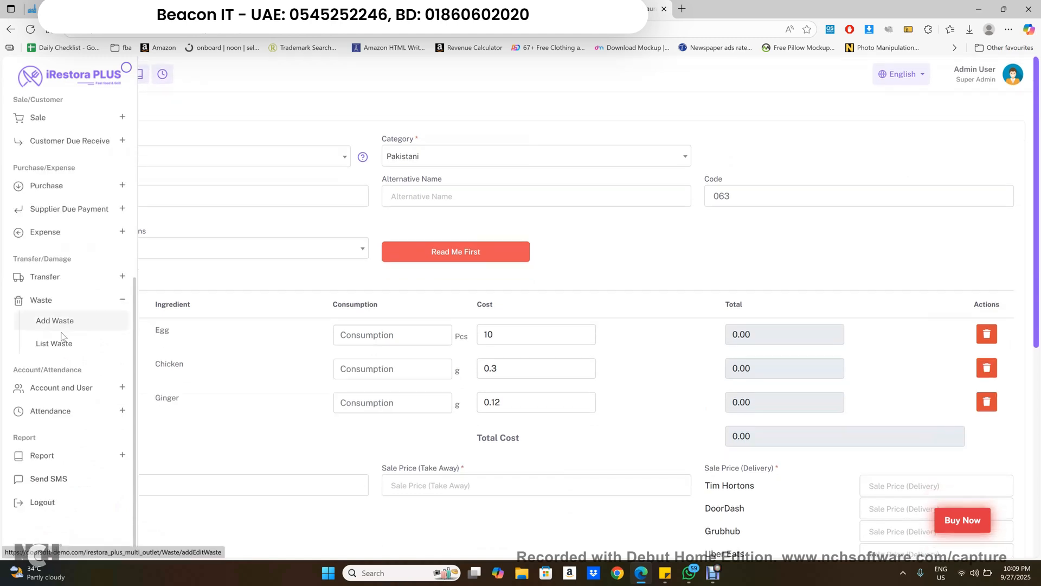
{"action": "left_click", "coordinate": [63, 344]}
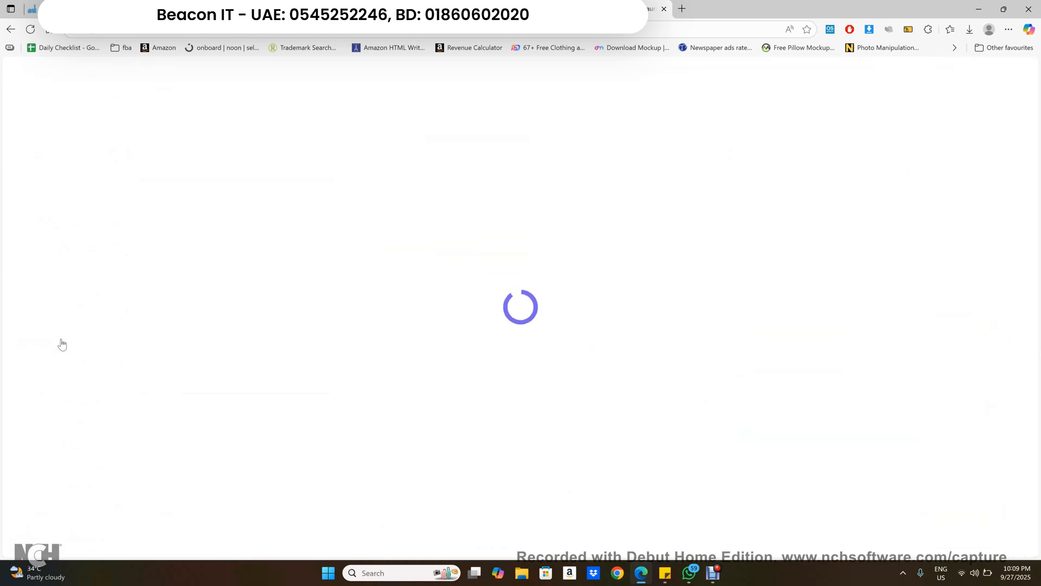
{"action": "mouse_move", "coordinate": [5, 425]}
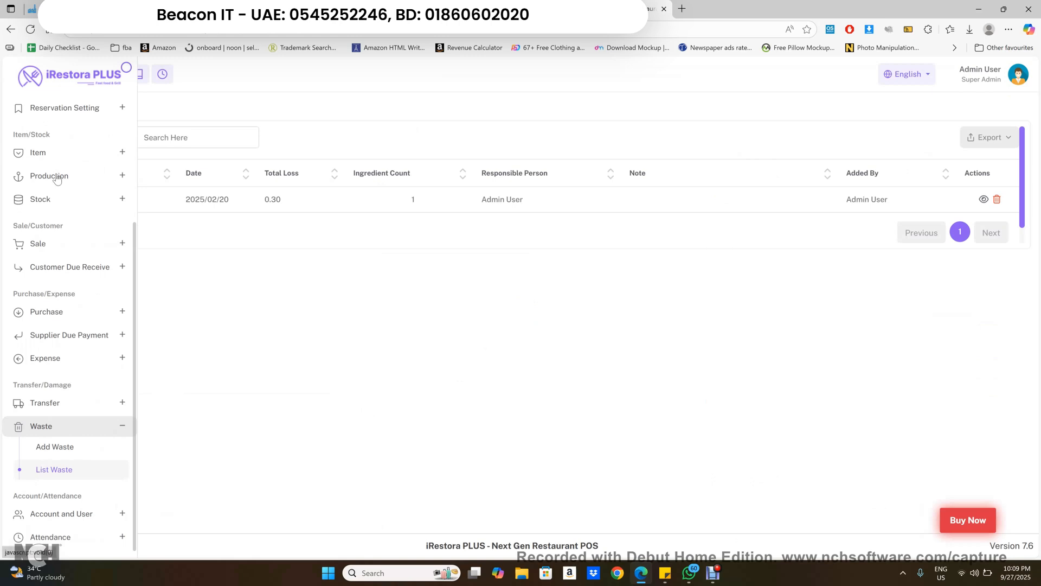
View the list of production records, and open the ingredient stock overview
{"action": "left_click", "coordinate": [57, 179]}
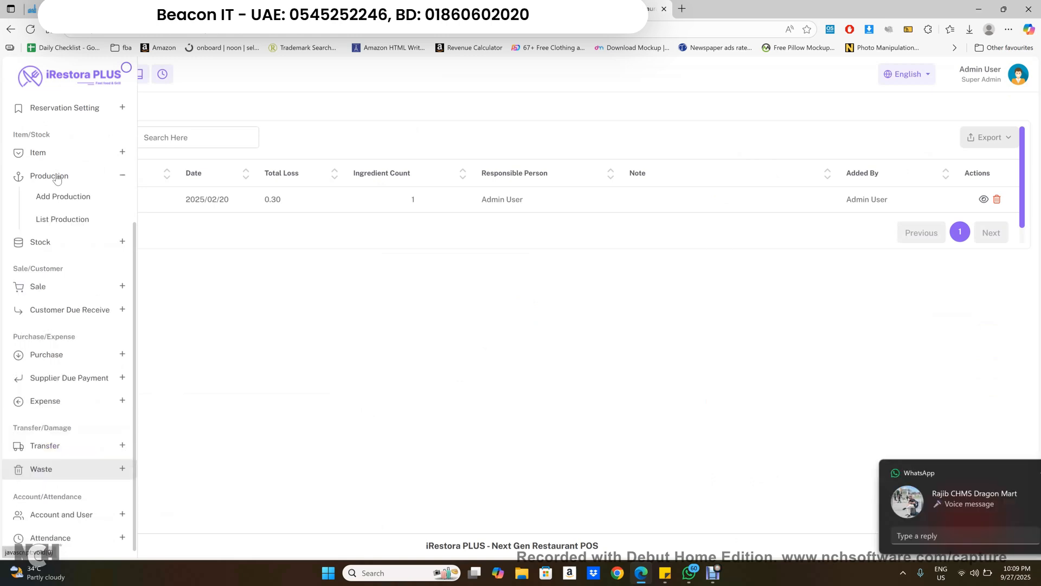
{"action": "left_click", "coordinate": [80, 220]}
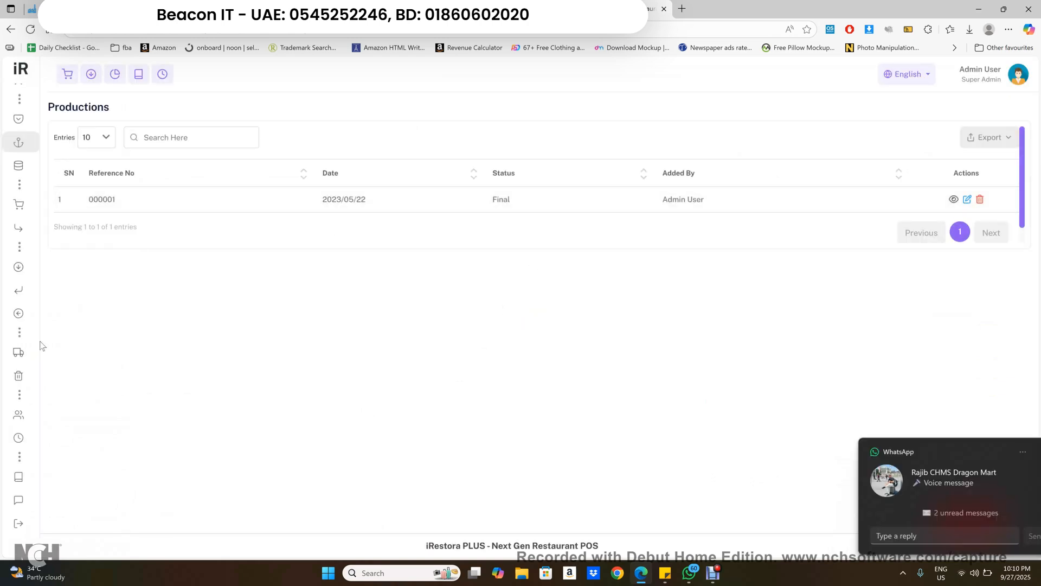
{"action": "mouse_move", "coordinate": [2, 389]}
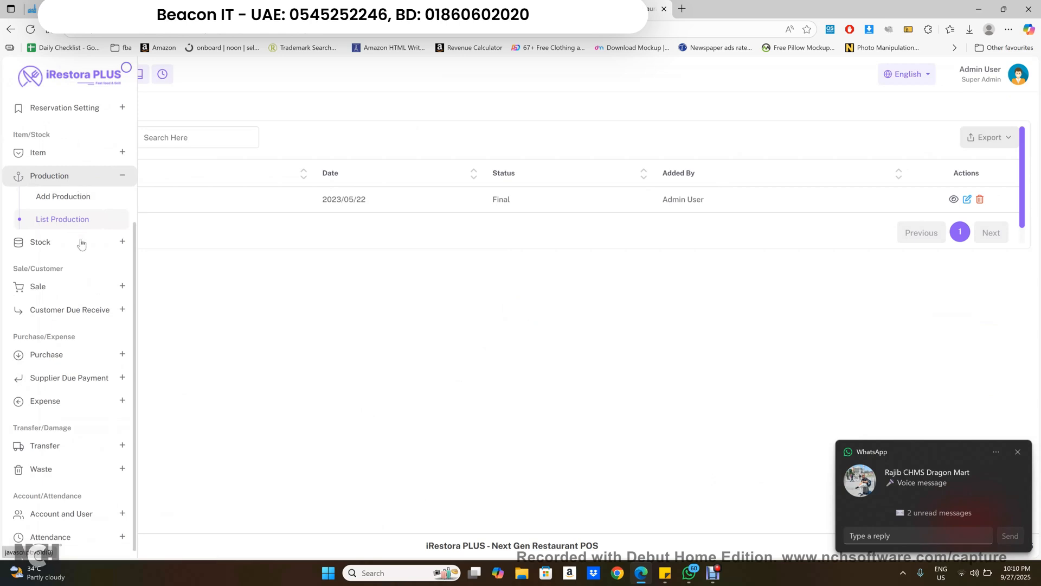
{"action": "scroll", "coordinate": [82, 244], "scroll_direction": "up", "scroll_amount": 3}
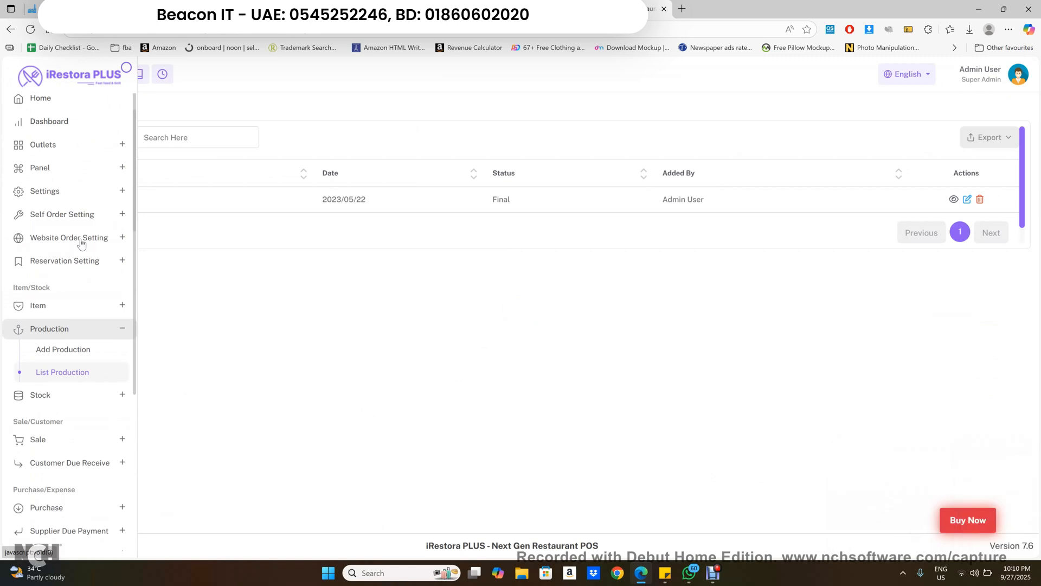
{"action": "scroll", "coordinate": [81, 242], "scroll_direction": "down", "scroll_amount": 2}
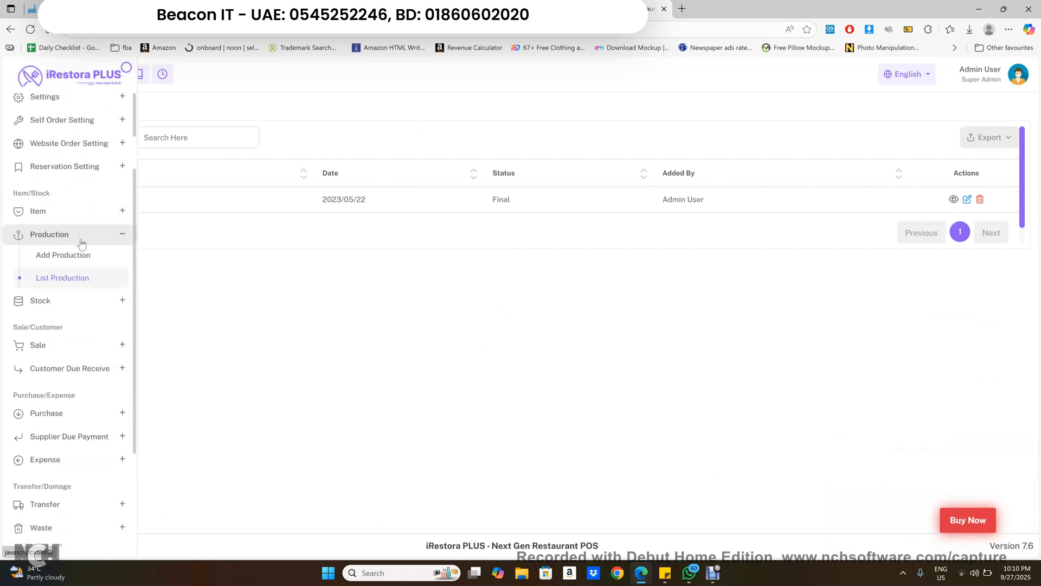
{"action": "left_click", "coordinate": [85, 298]}
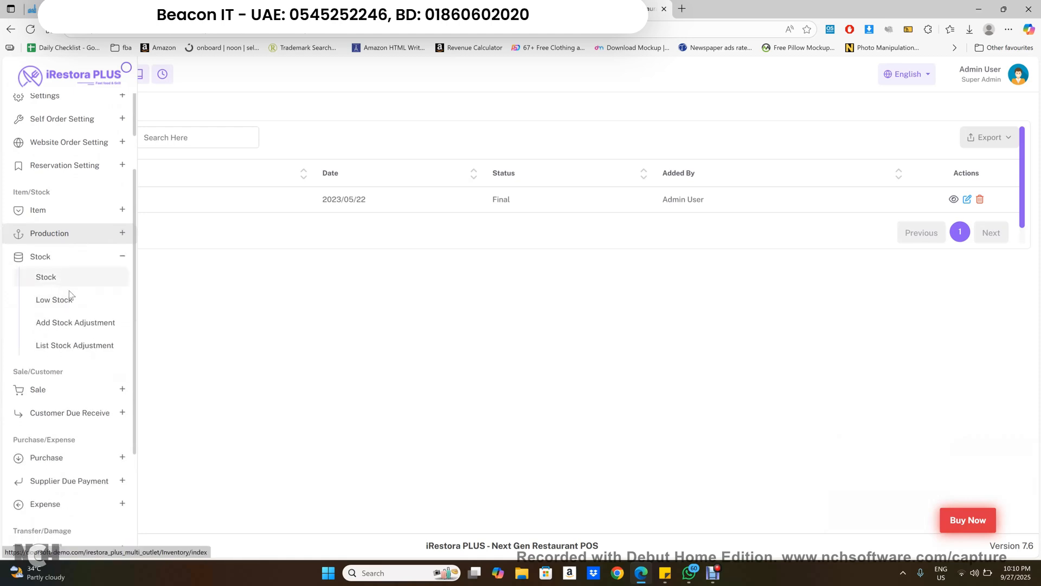
{"action": "left_click", "coordinate": [55, 284]}
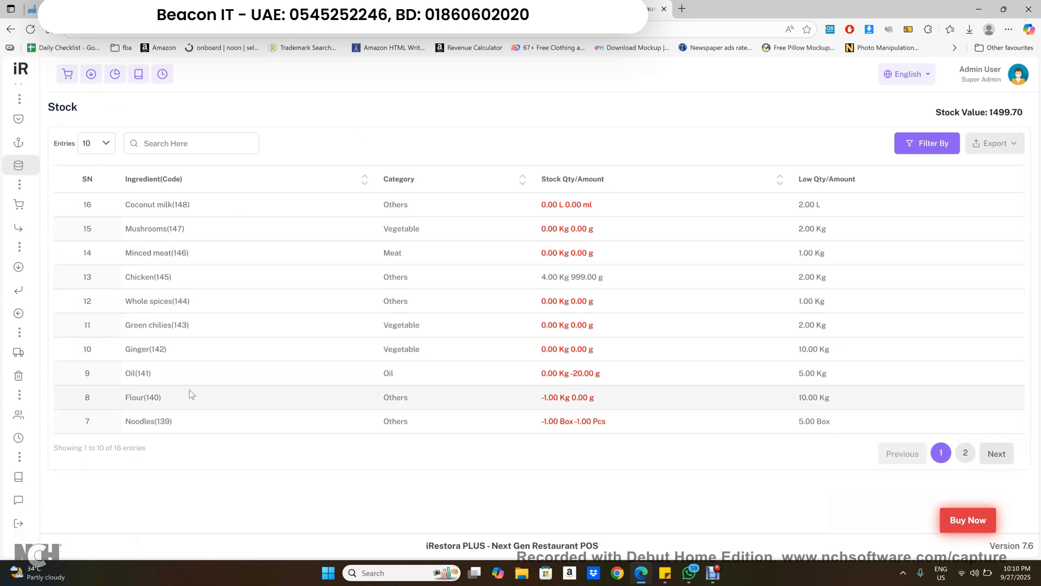
Look through the options offered under Production and Item, from ingredient units to pre-made food
{"action": "mouse_move", "coordinate": [5, 293]}
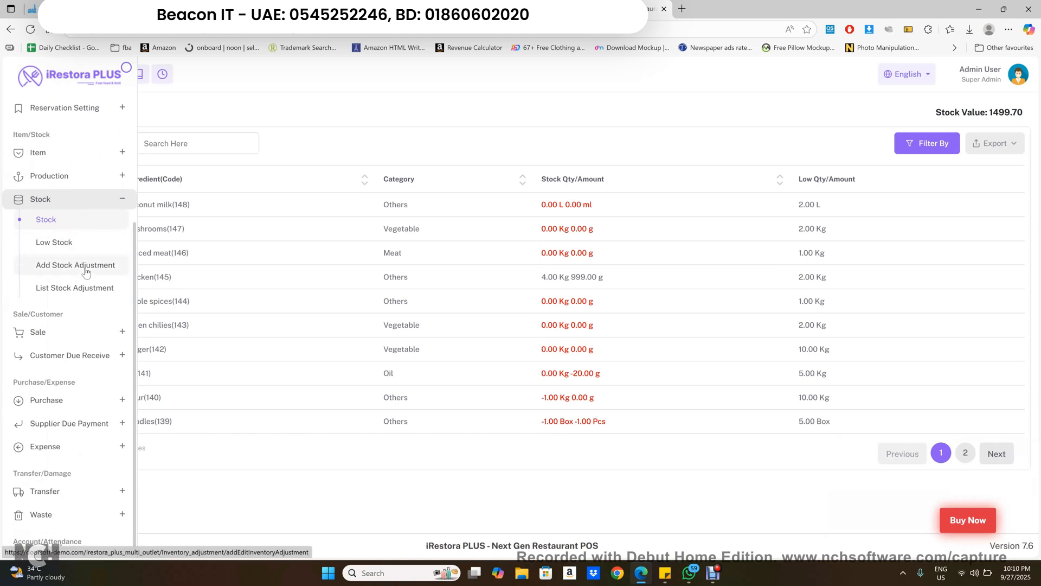
{"action": "scroll", "coordinate": [86, 271], "scroll_direction": "up", "scroll_amount": 2}
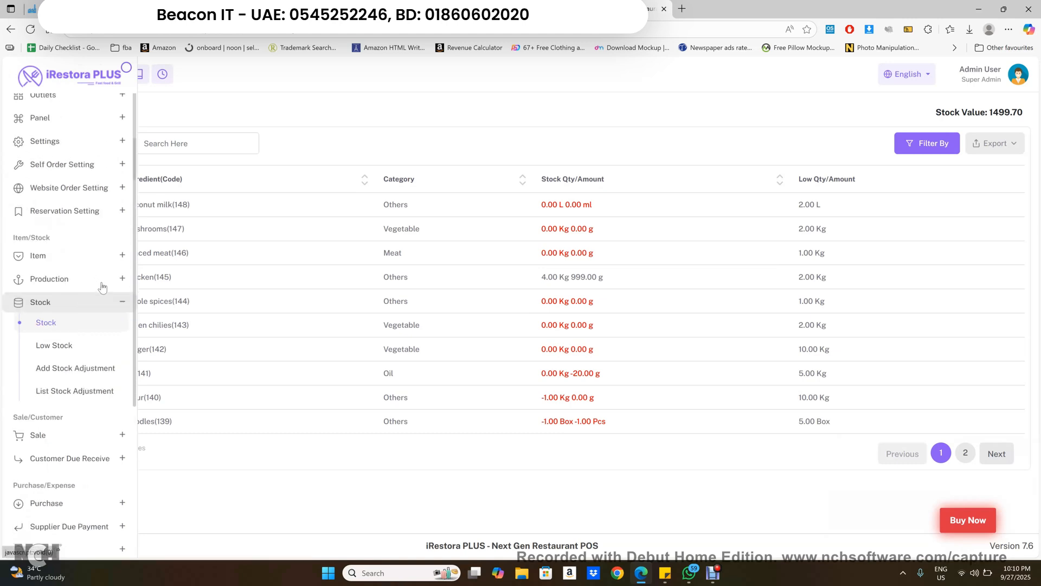
{"action": "left_click", "coordinate": [102, 286]}
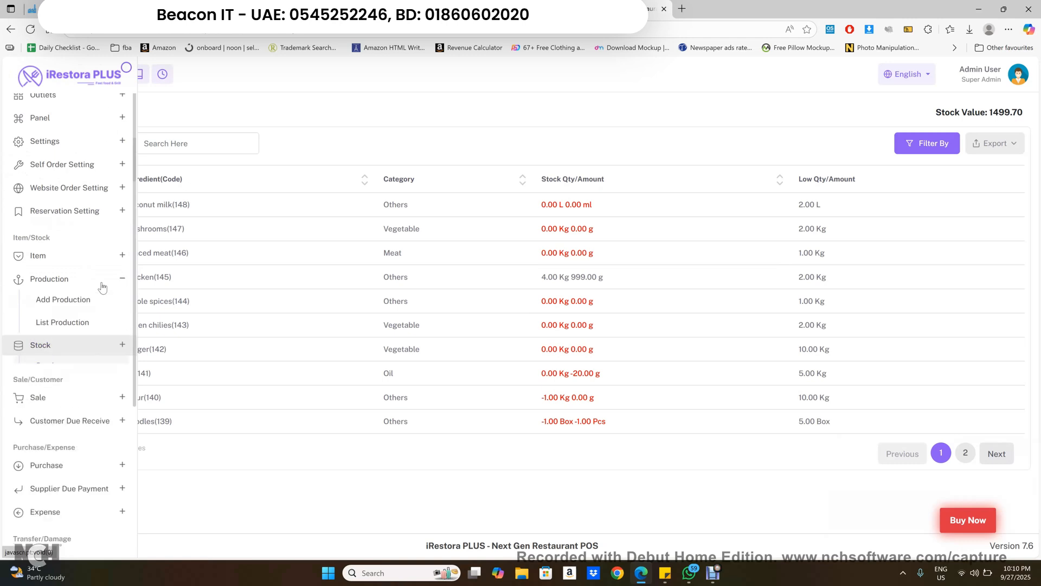
{"action": "left_click", "coordinate": [98, 258]}
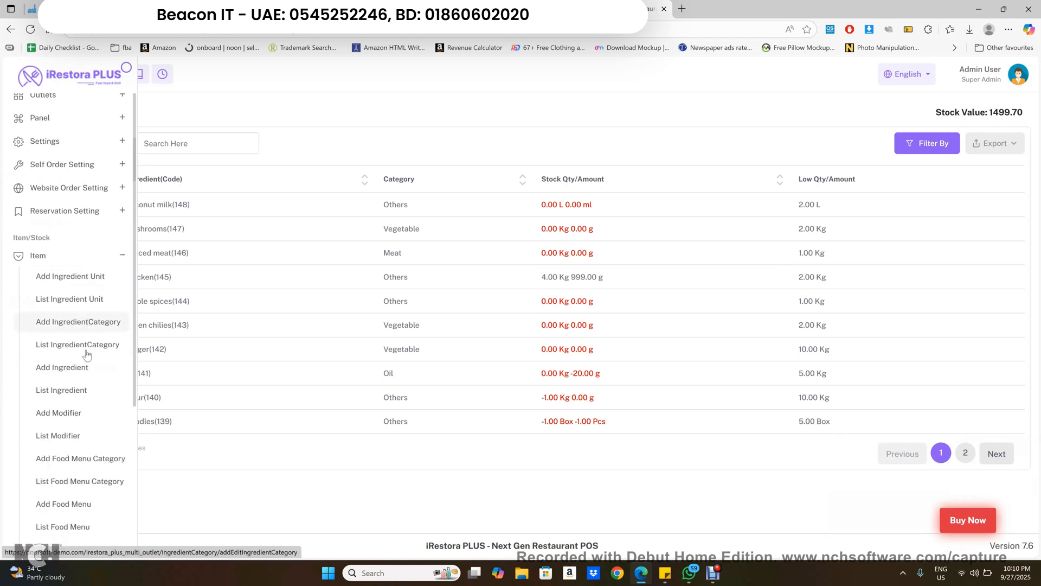
{"action": "scroll", "coordinate": [84, 413], "scroll_direction": "down", "scroll_amount": 3}
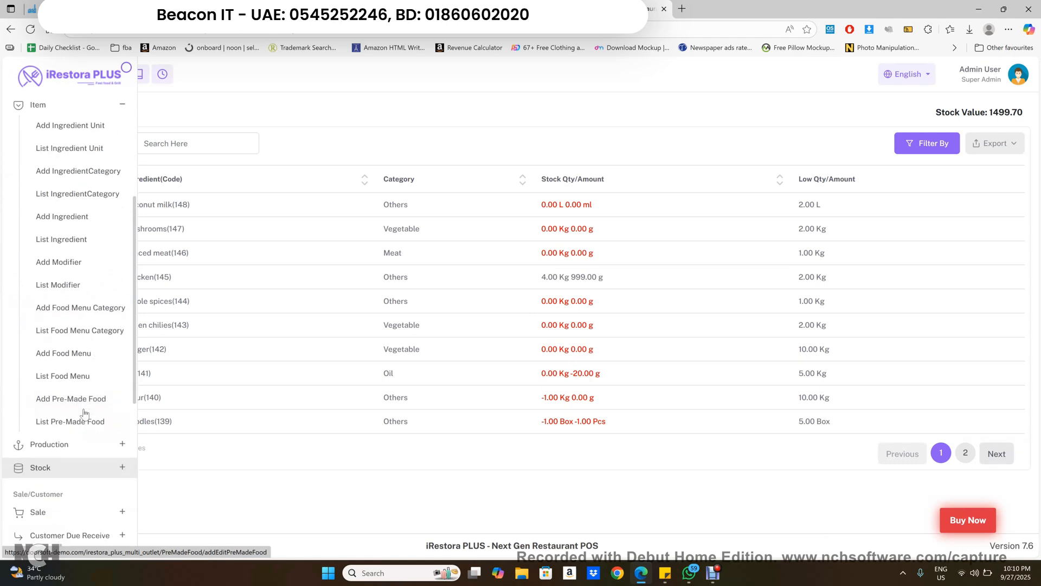
{"action": "scroll", "coordinate": [84, 413], "scroll_direction": "down", "scroll_amount": 4}
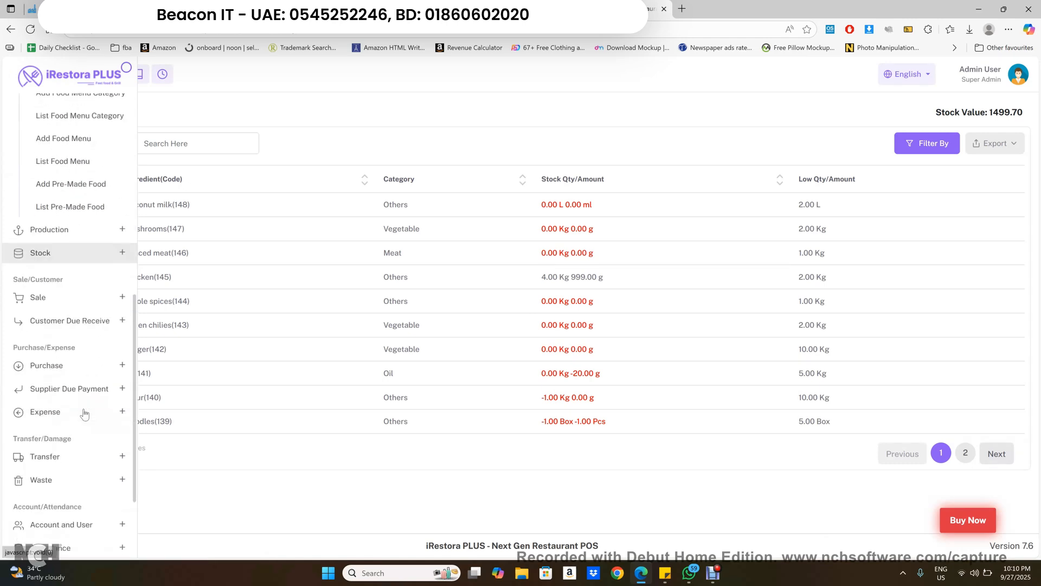
Look through the options offered under Sale and Expense
{"action": "left_click", "coordinate": [113, 302]}
{"action": "scroll", "coordinate": [113, 302], "scroll_direction": "down", "scroll_amount": 3}
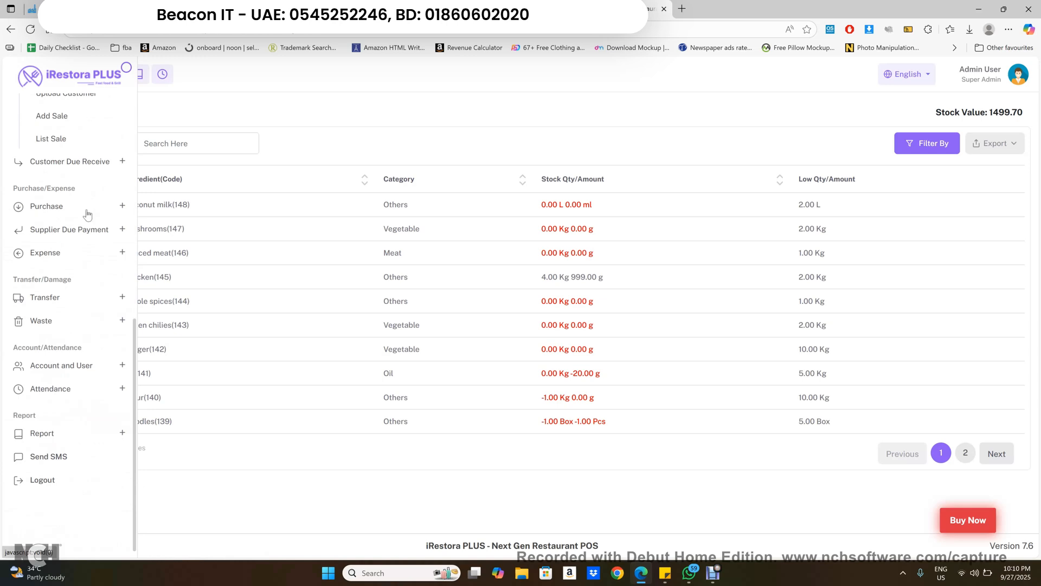
{"action": "left_click", "coordinate": [118, 257]}
{"action": "scroll", "coordinate": [118, 261], "scroll_direction": "up", "scroll_amount": 2}
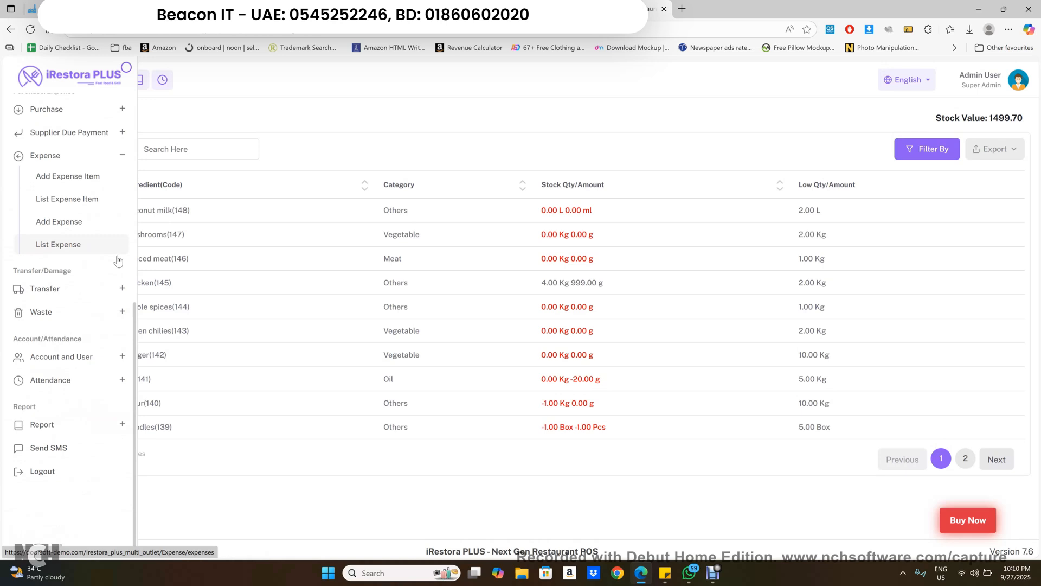
{"action": "scroll", "coordinate": [119, 261], "scroll_direction": "up", "scroll_amount": 2}
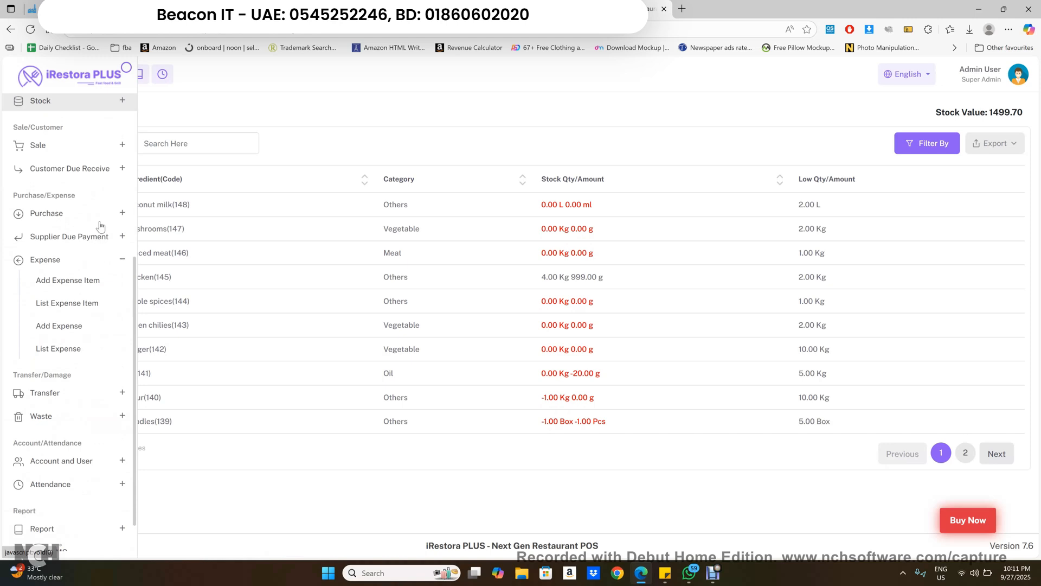
{"action": "scroll", "coordinate": [101, 226], "scroll_direction": "down", "scroll_amount": 2}
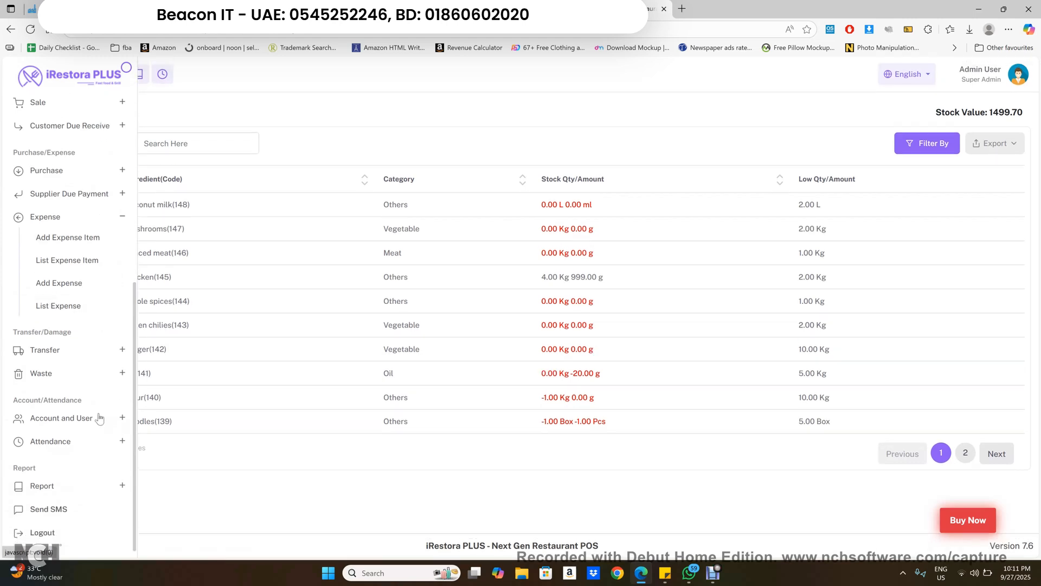
Look through the options under Attendance, Account and User, and Panel
{"action": "left_click", "coordinate": [98, 446]}
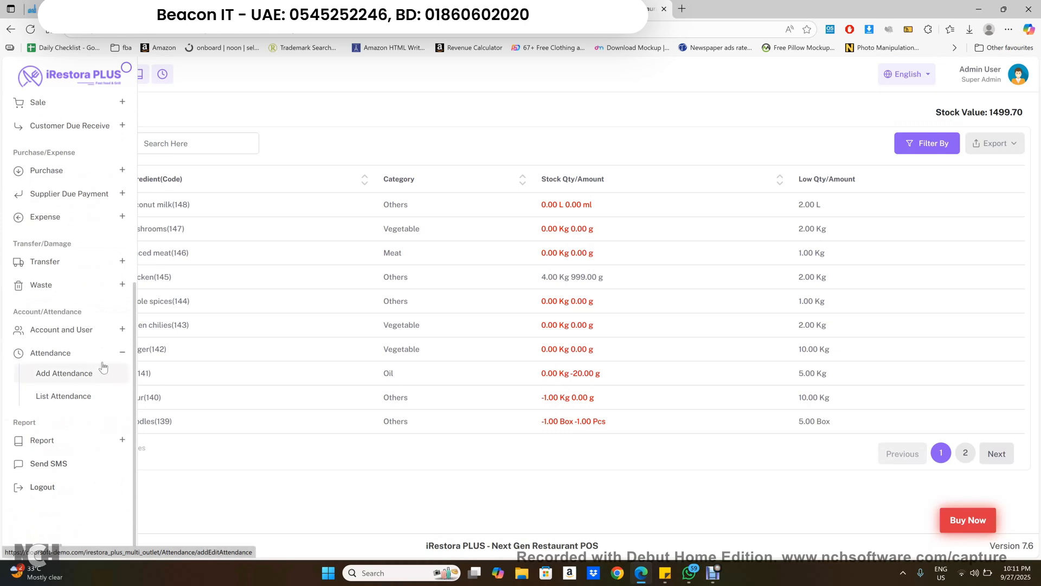
{"action": "left_click", "coordinate": [99, 331]}
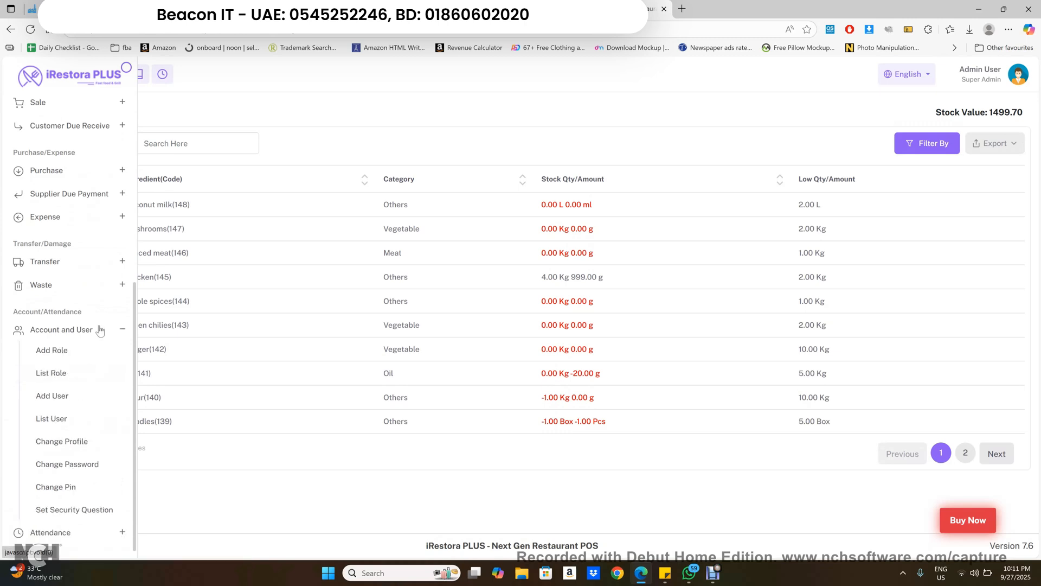
{"action": "scroll", "coordinate": [99, 330], "scroll_direction": "up", "scroll_amount": 2}
{"action": "scroll", "coordinate": [98, 329], "scroll_direction": "down", "scroll_amount": 2}
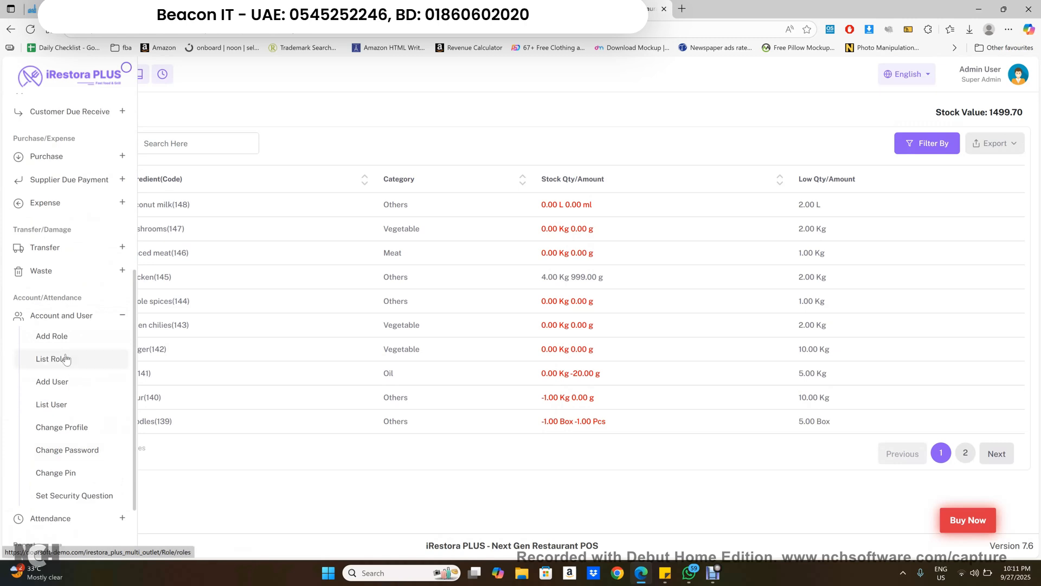
{"action": "scroll", "coordinate": [65, 358], "scroll_direction": "up", "scroll_amount": 2}
{"action": "scroll", "coordinate": [65, 358], "scroll_direction": "up", "scroll_amount": 4}
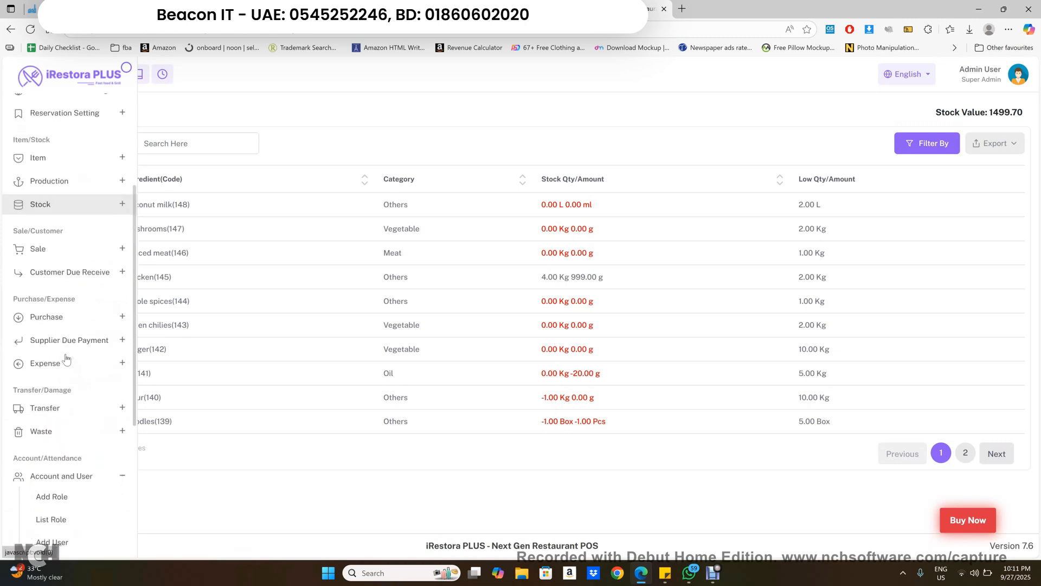
{"action": "scroll", "coordinate": [66, 358], "scroll_direction": "up", "scroll_amount": 1}
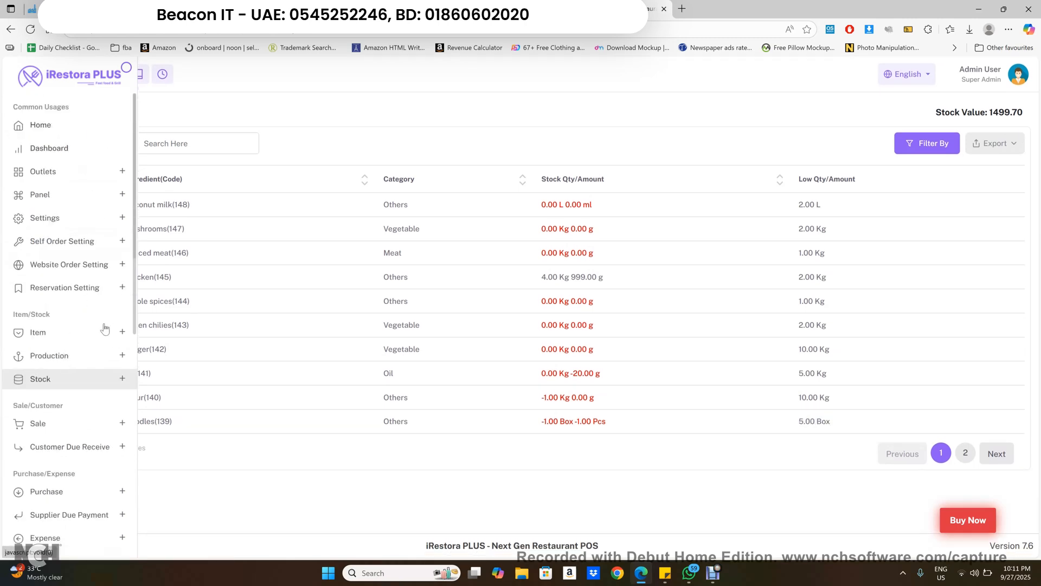
{"action": "left_click", "coordinate": [79, 200]}
{"action": "left_click", "coordinate": [79, 200]}
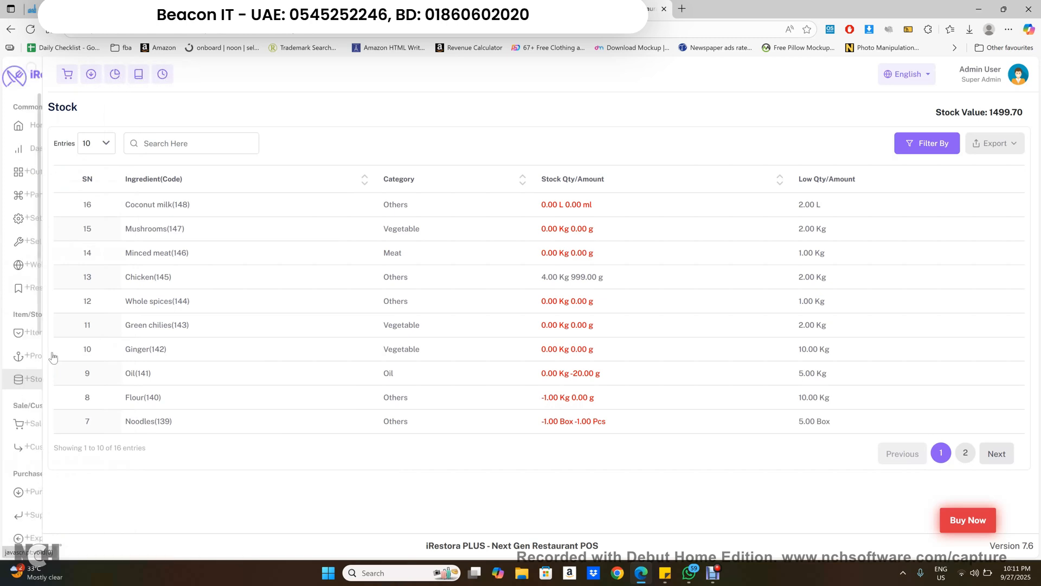
Open the Daily Summary Report and read through its sections from purchases and sales to wastes
{"action": "mouse_move", "coordinate": [68, 417]}
{"action": "scroll", "coordinate": [69, 420], "scroll_direction": "down", "scroll_amount": 5}
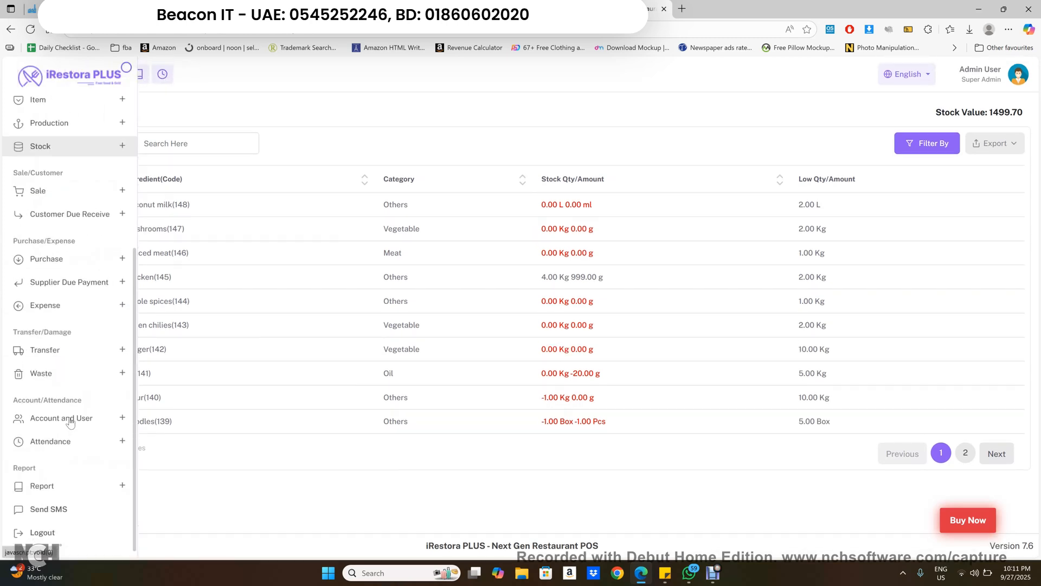
{"action": "left_click", "coordinate": [83, 488]}
{"action": "scroll", "coordinate": [84, 490], "scroll_direction": "down", "scroll_amount": 7}
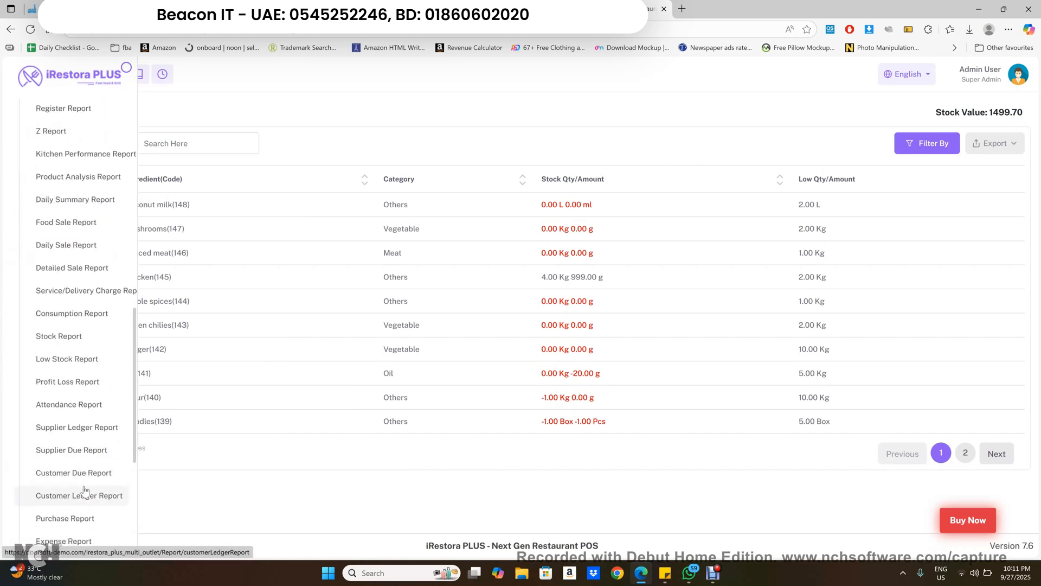
{"action": "scroll", "coordinate": [85, 490], "scroll_direction": "up", "scroll_amount": 2}
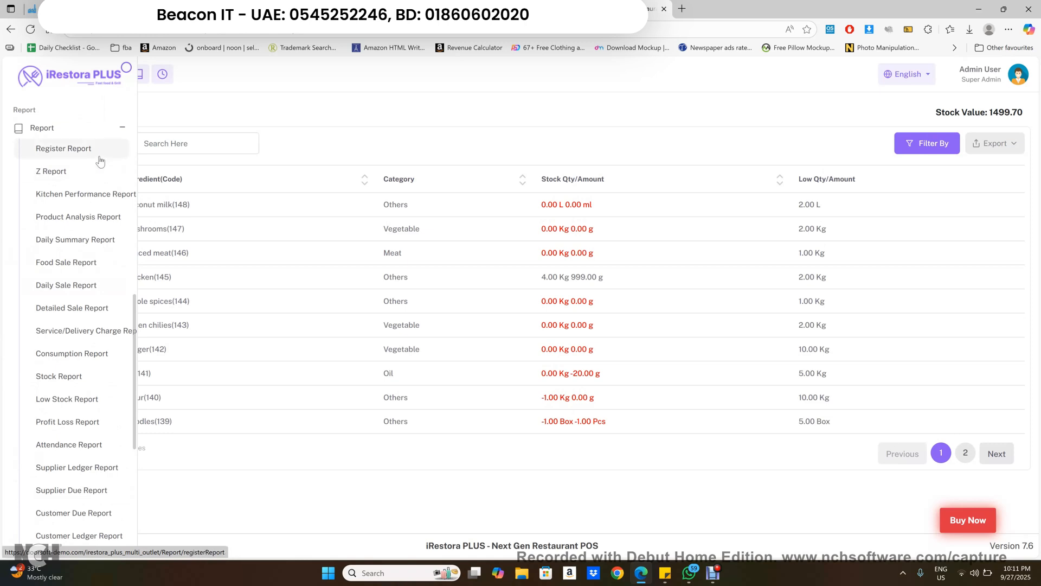
{"action": "left_click", "coordinate": [90, 248]}
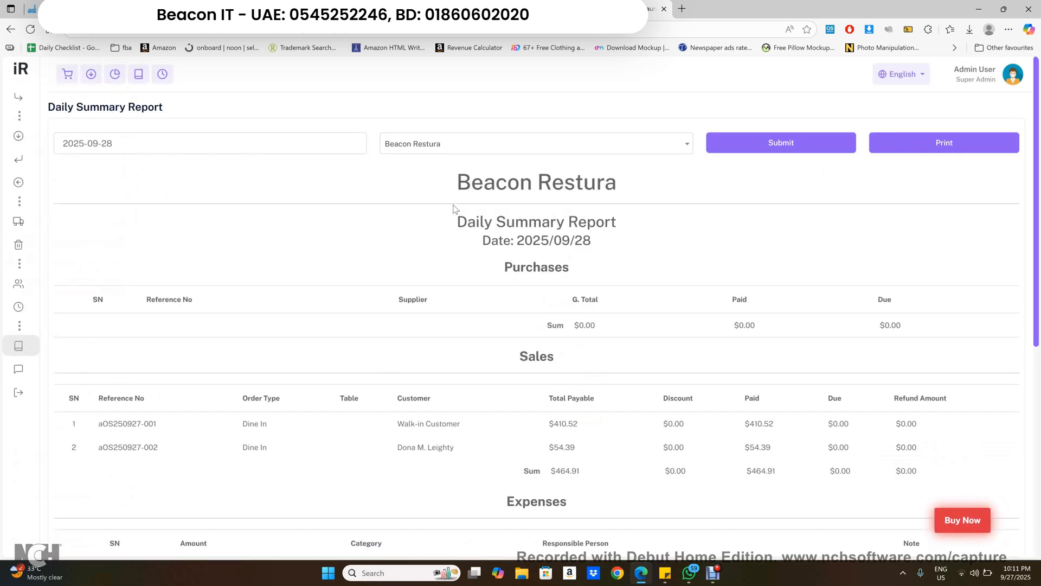
{"action": "scroll", "coordinate": [453, 208], "scroll_direction": "down", "scroll_amount": 2}
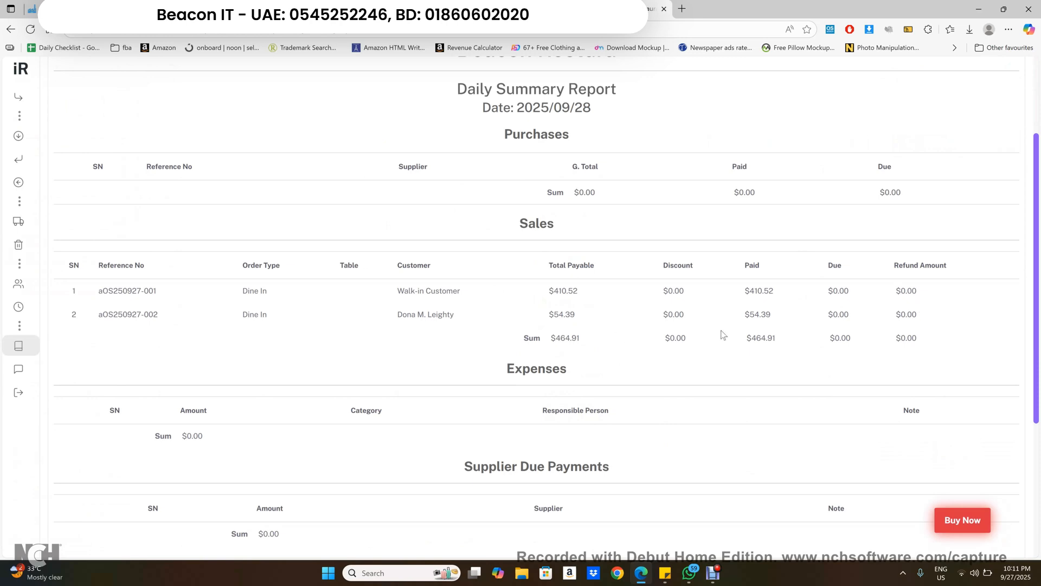
{"action": "scroll", "coordinate": [549, 419], "scroll_direction": "down", "scroll_amount": 4}
{"action": "scroll", "coordinate": [549, 419], "scroll_direction": "up", "scroll_amount": 6}
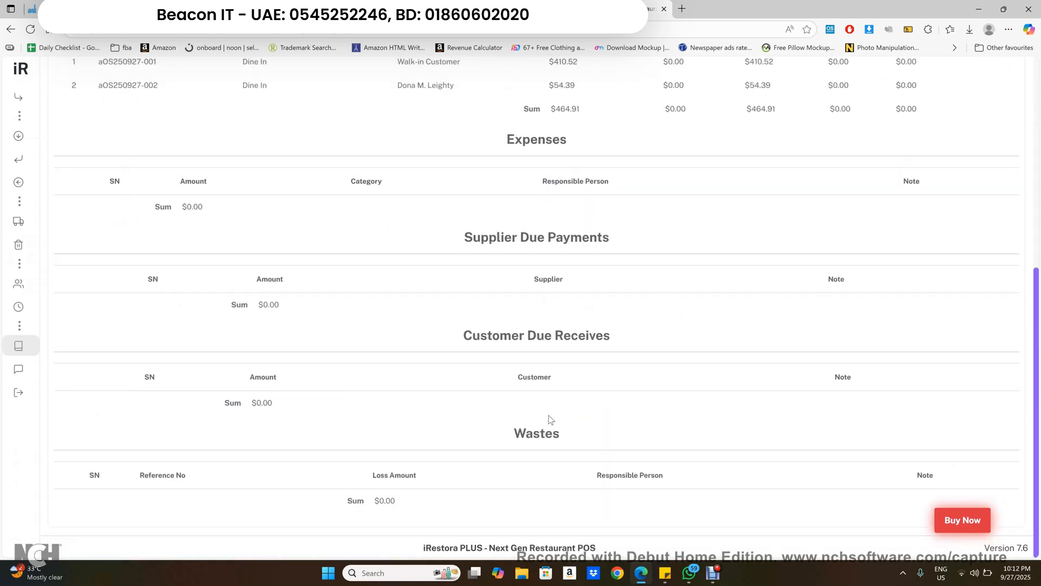
Generate the Food Sale Report for Beacon Restura from 2025-09-01 to 2025-09-27, after checking the product types offered
{"action": "mouse_move", "coordinate": [28, 417]}
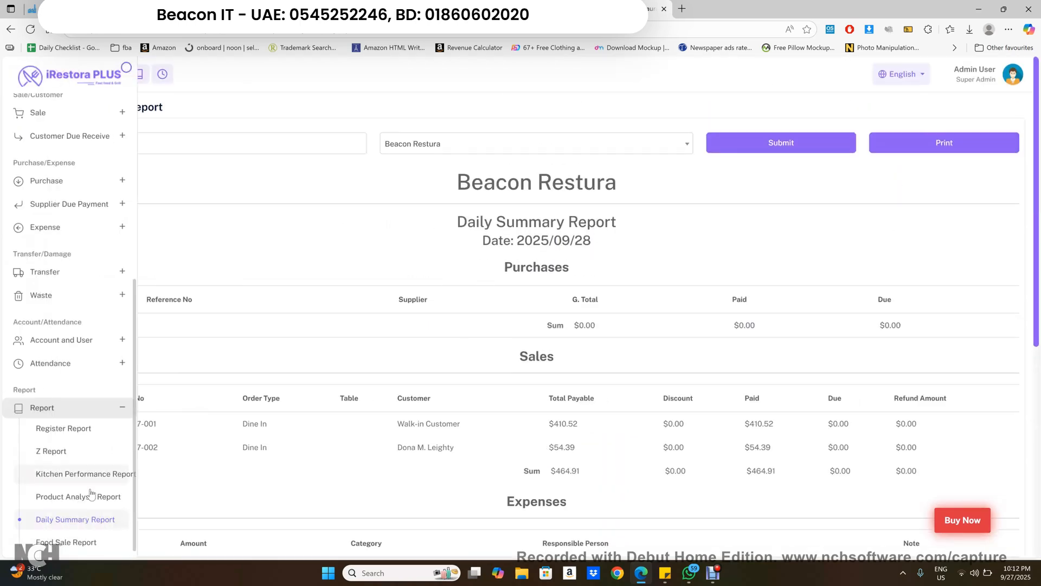
{"action": "scroll", "coordinate": [91, 494], "scroll_direction": "down", "scroll_amount": 2}
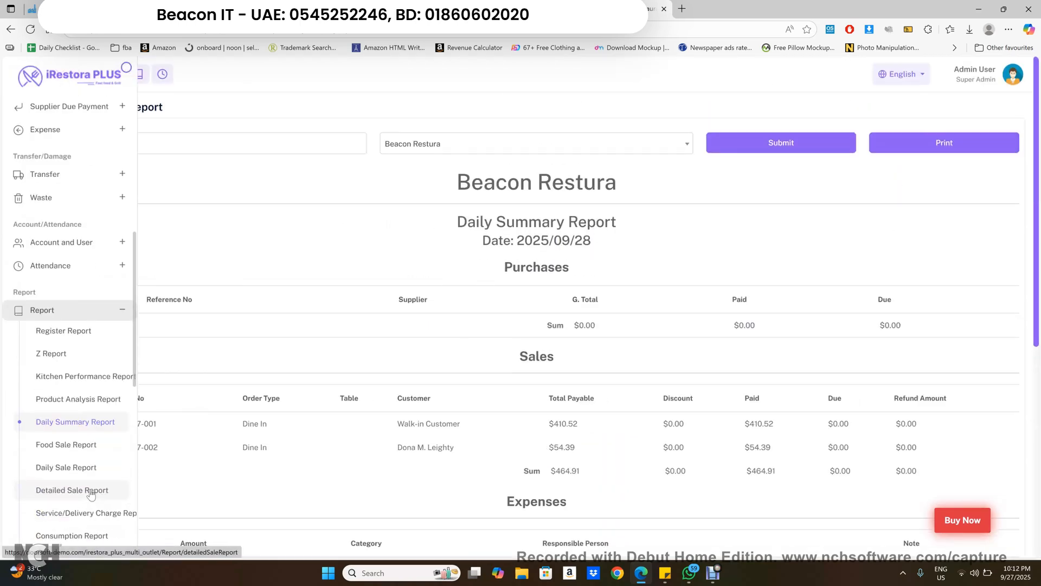
{"action": "left_click", "coordinate": [88, 433]}
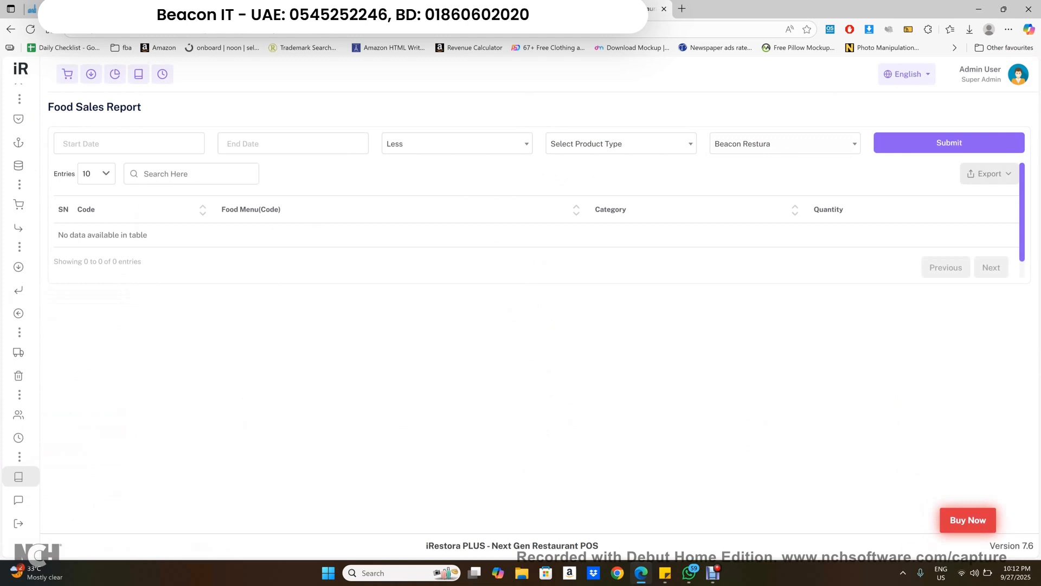
{"action": "left_click", "coordinate": [97, 145]}
{"action": "left_click", "coordinate": [82, 192]}
{"action": "left_click", "coordinate": [342, 234]}
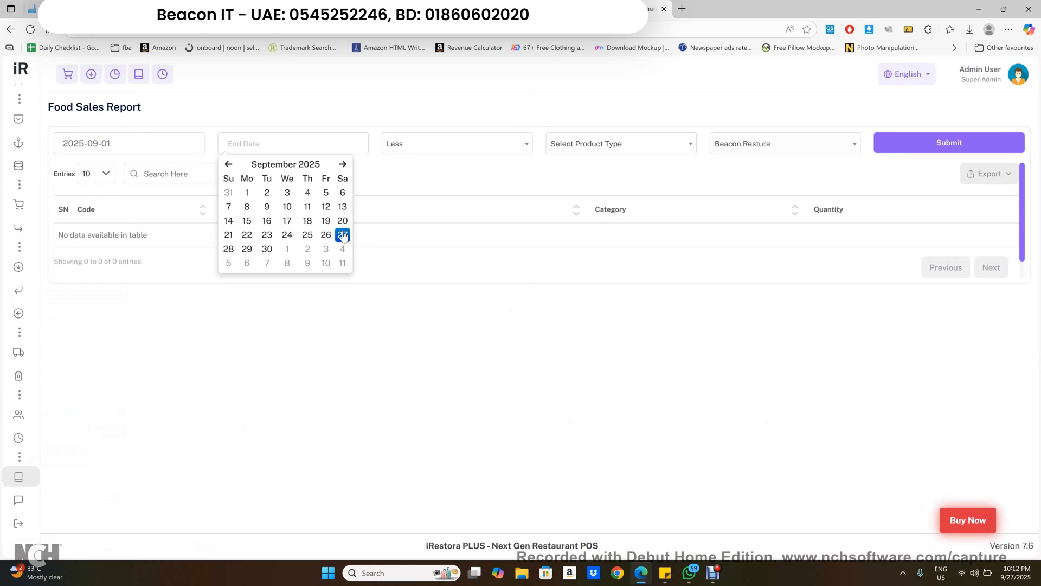
{"action": "left_click", "coordinate": [636, 148]}
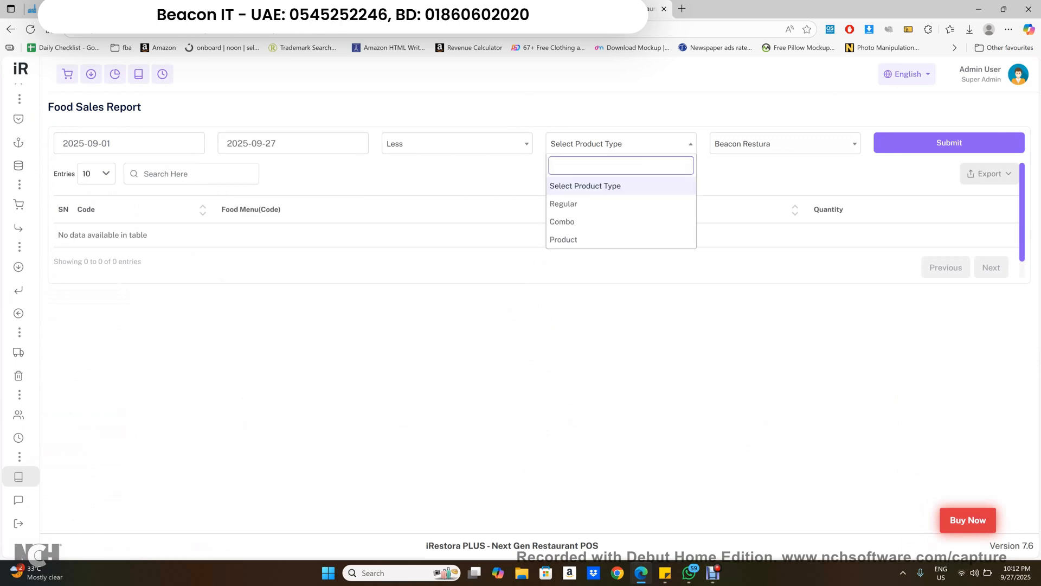
{"action": "left_click", "coordinate": [775, 100]}
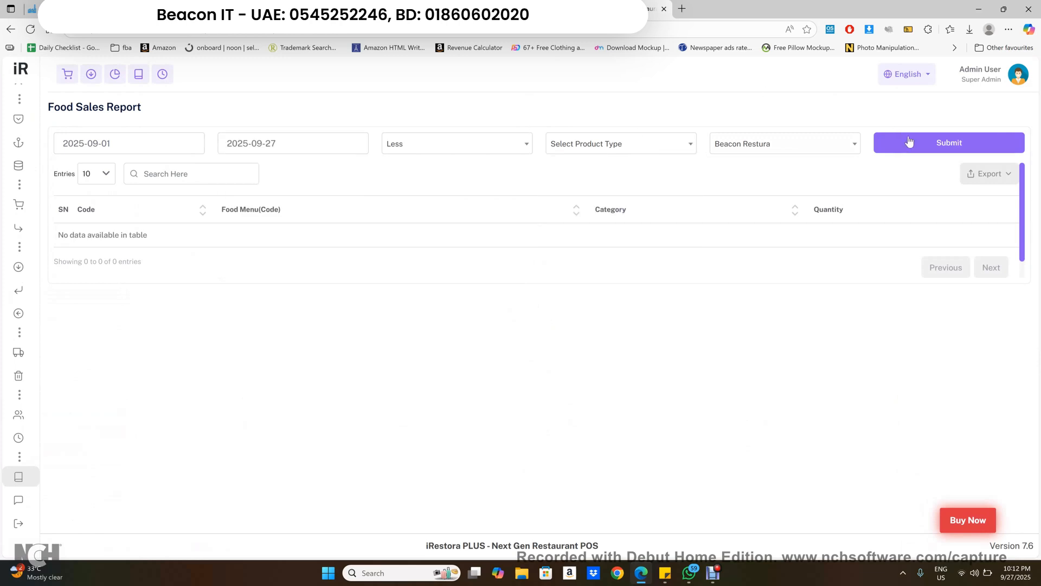
{"action": "left_click", "coordinate": [940, 145]}
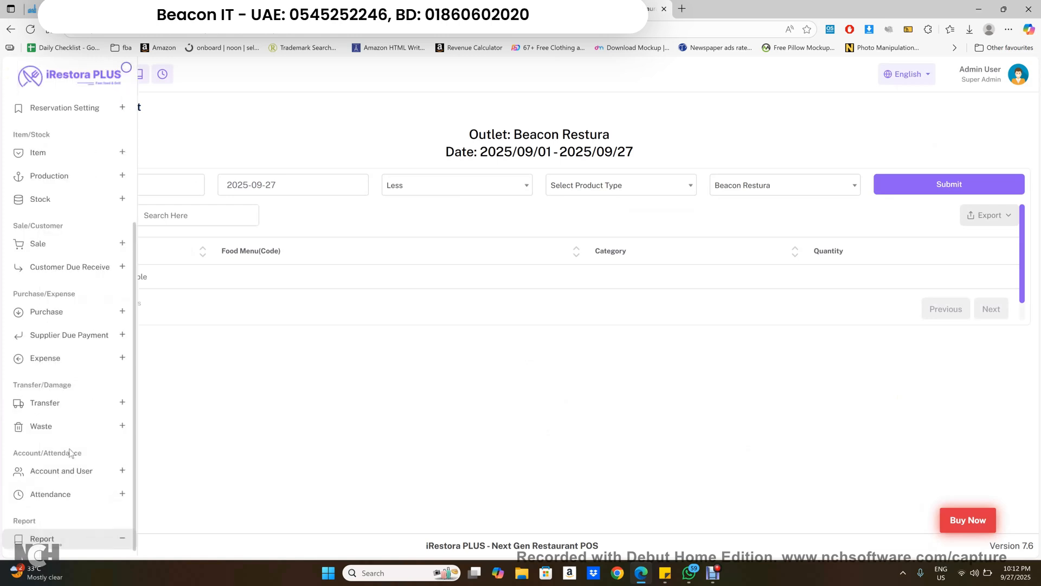
Generate the Daily Sale Report for Beacon Restura with 2025-09-27 as both start and end date, for all users
{"action": "scroll", "coordinate": [69, 451], "scroll_direction": "down", "scroll_amount": 4}
{"action": "scroll", "coordinate": [70, 452], "scroll_direction": "down", "scroll_amount": 1}
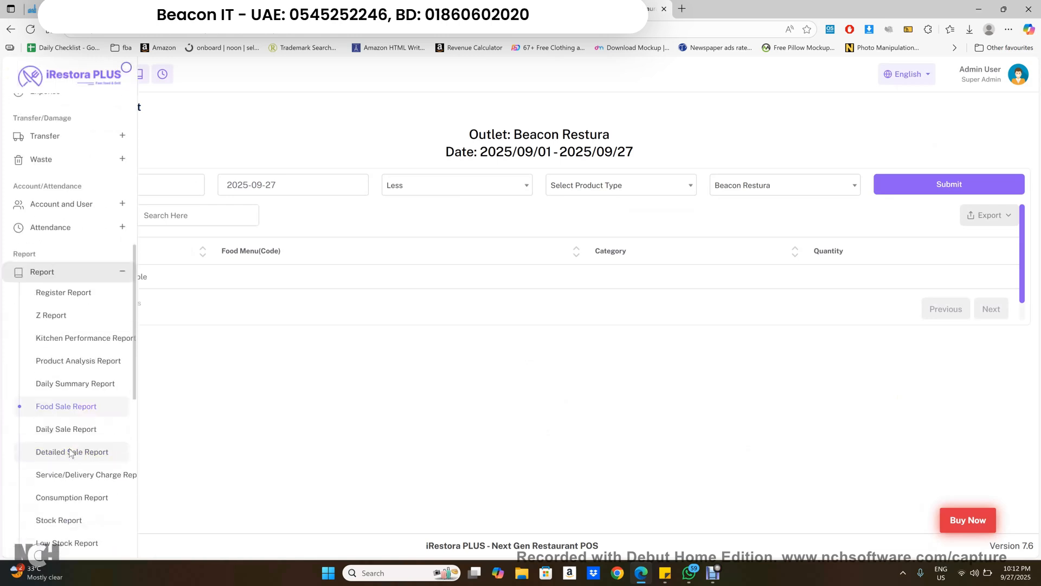
{"action": "left_click", "coordinate": [63, 416]}
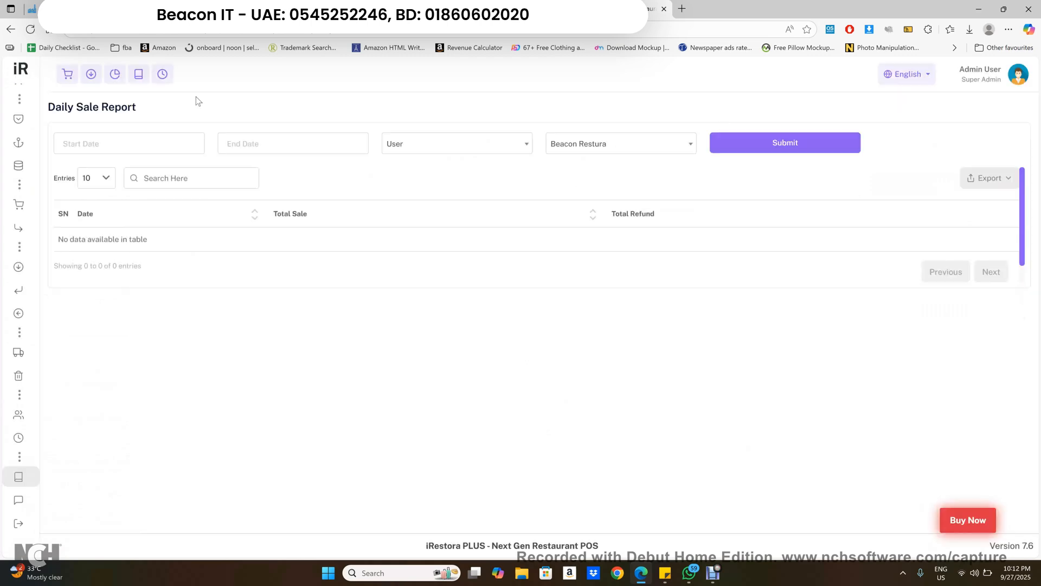
{"action": "left_click", "coordinate": [125, 146]}
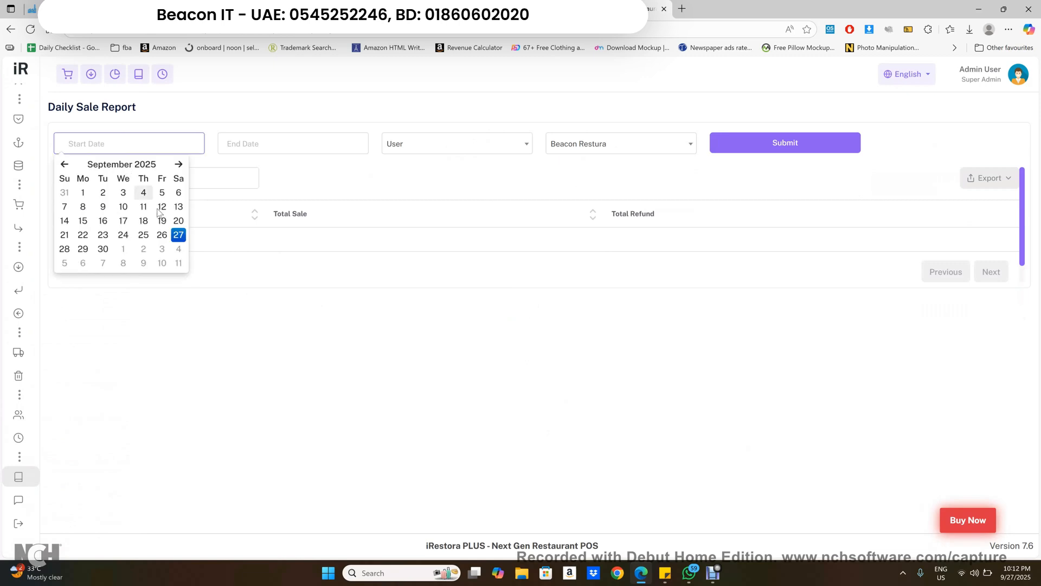
{"action": "left_click", "coordinate": [175, 234]}
{"action": "left_click", "coordinate": [347, 144]}
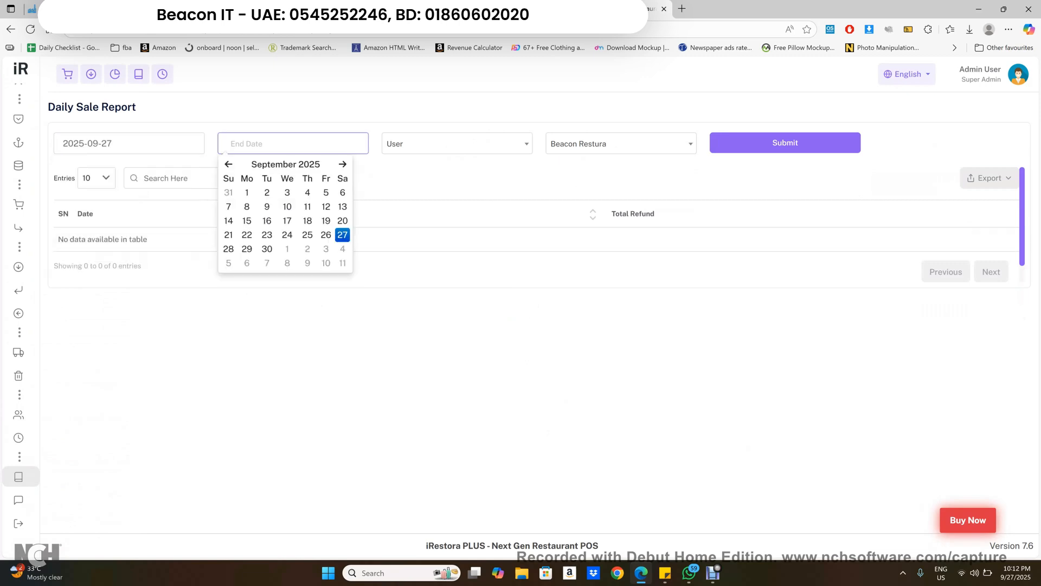
{"action": "left_click", "coordinate": [342, 236]}
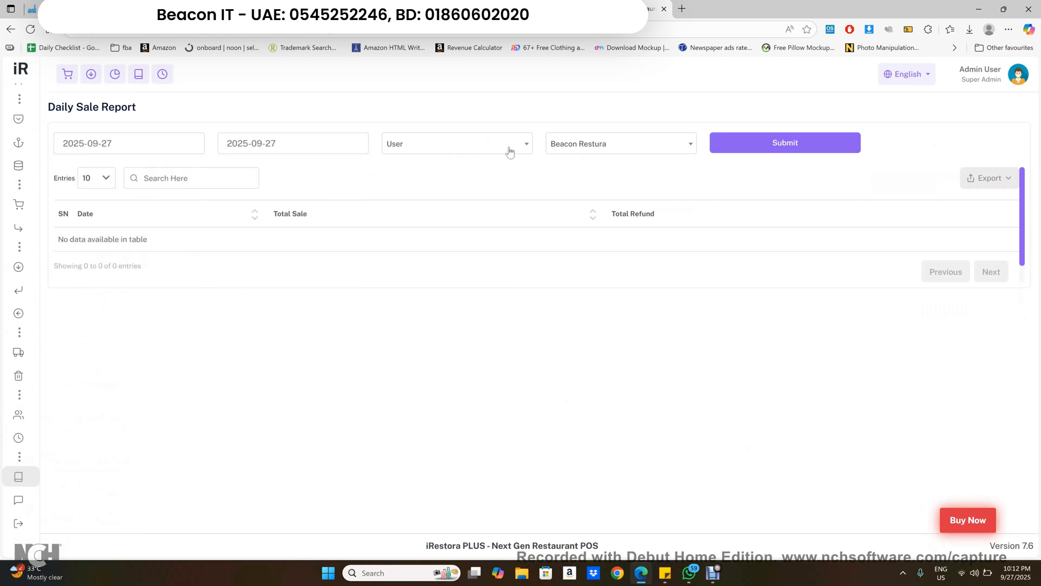
{"action": "left_click", "coordinate": [509, 145]}
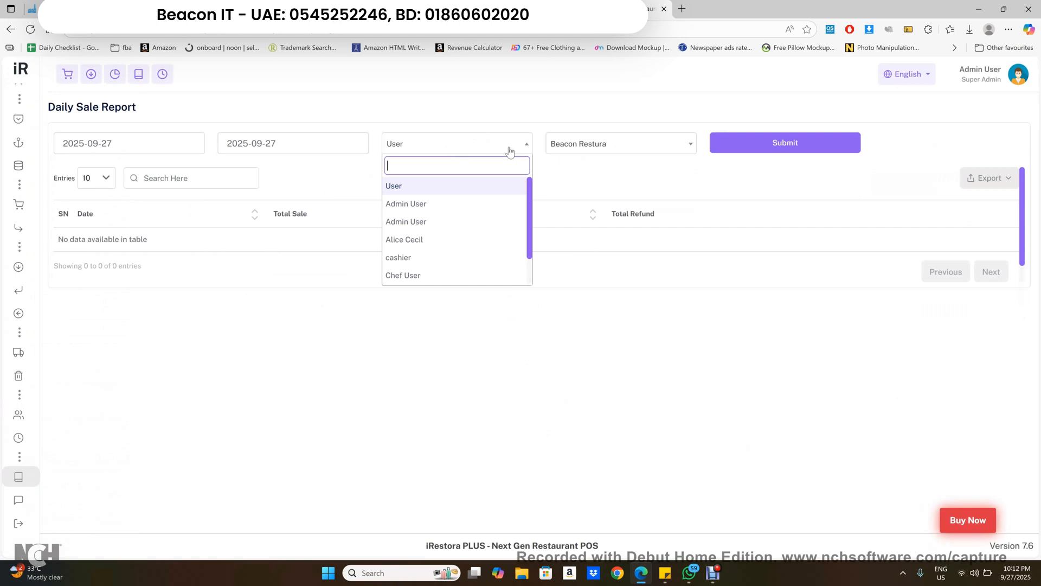
{"action": "left_click", "coordinate": [497, 99]}
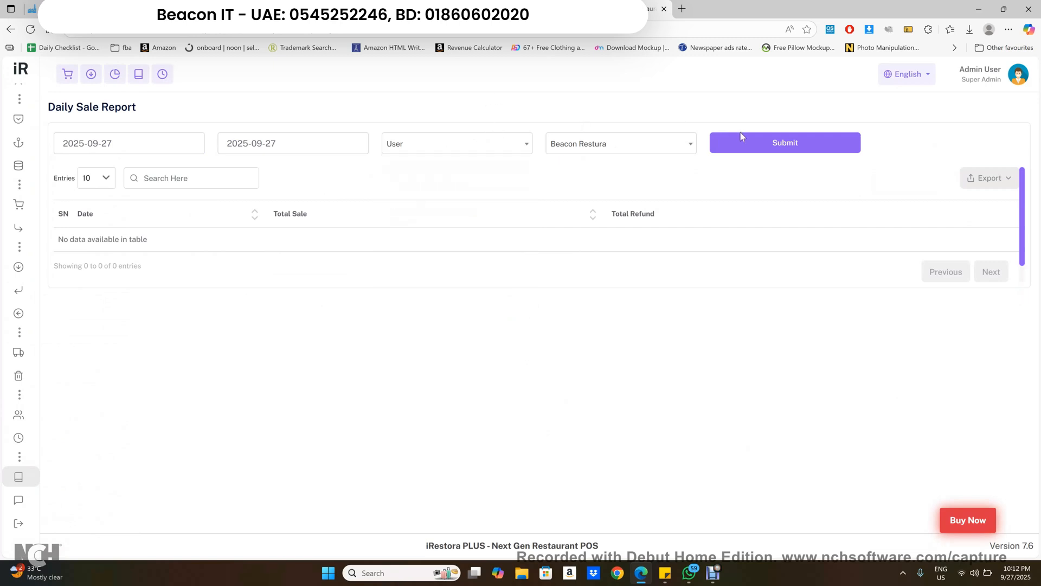
{"action": "left_click", "coordinate": [750, 148]}
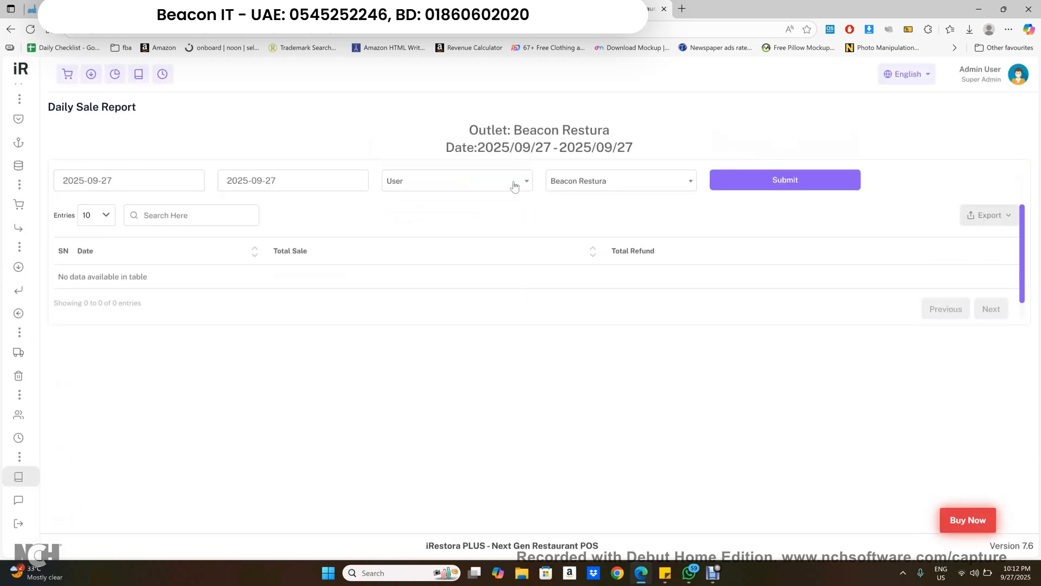
Filter the Daily Sale Report by Admin User and regenerate it for the same day
{"action": "left_click", "coordinate": [514, 186]}
{"action": "left_click", "coordinate": [462, 242]}
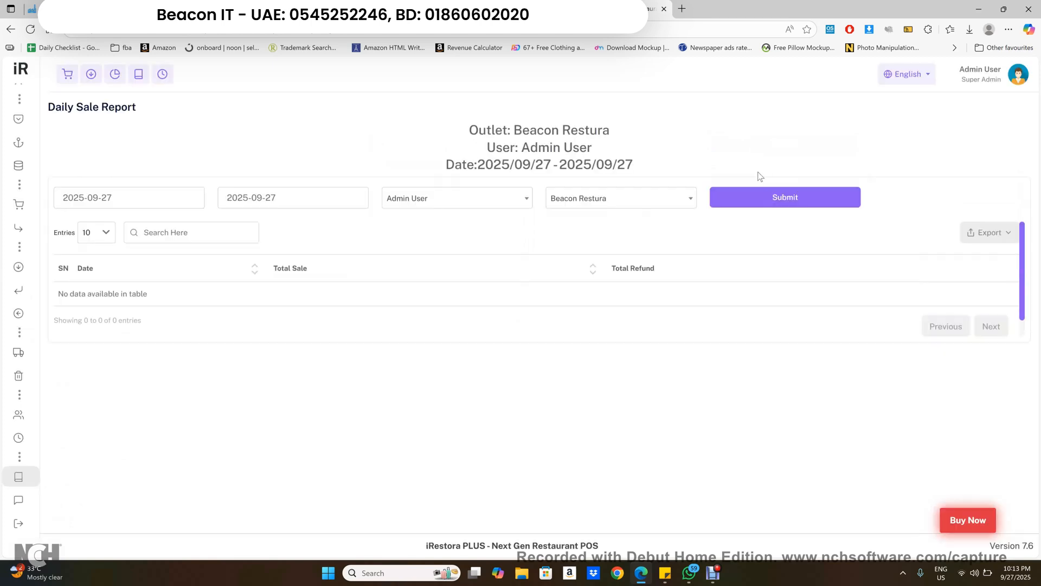
{"action": "left_click", "coordinate": [449, 201]}
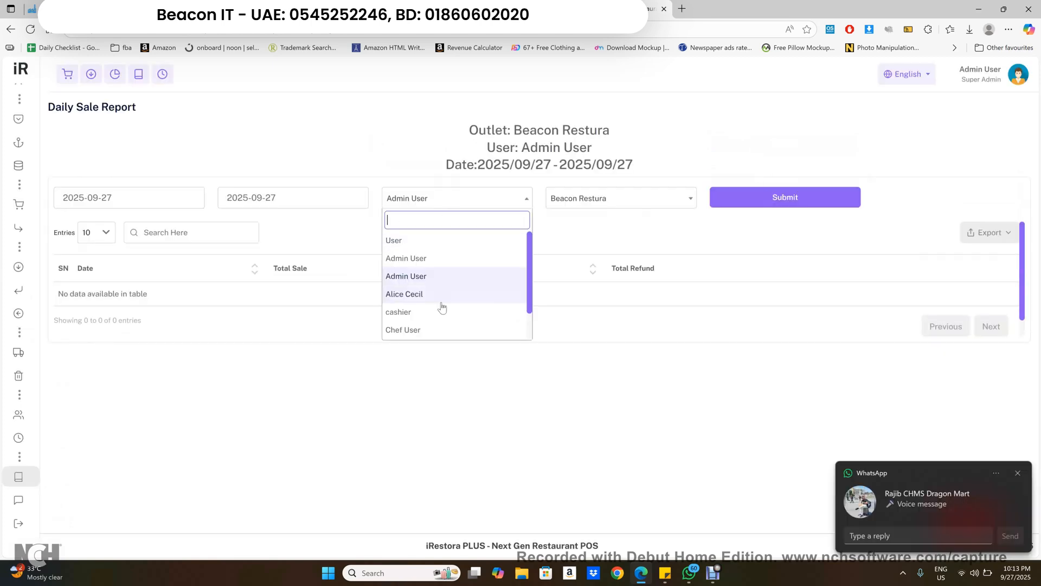
{"action": "scroll", "coordinate": [442, 305], "scroll_direction": "down", "scroll_amount": 1}
{"action": "scroll", "coordinate": [442, 306], "scroll_direction": "up", "scroll_amount": 1}
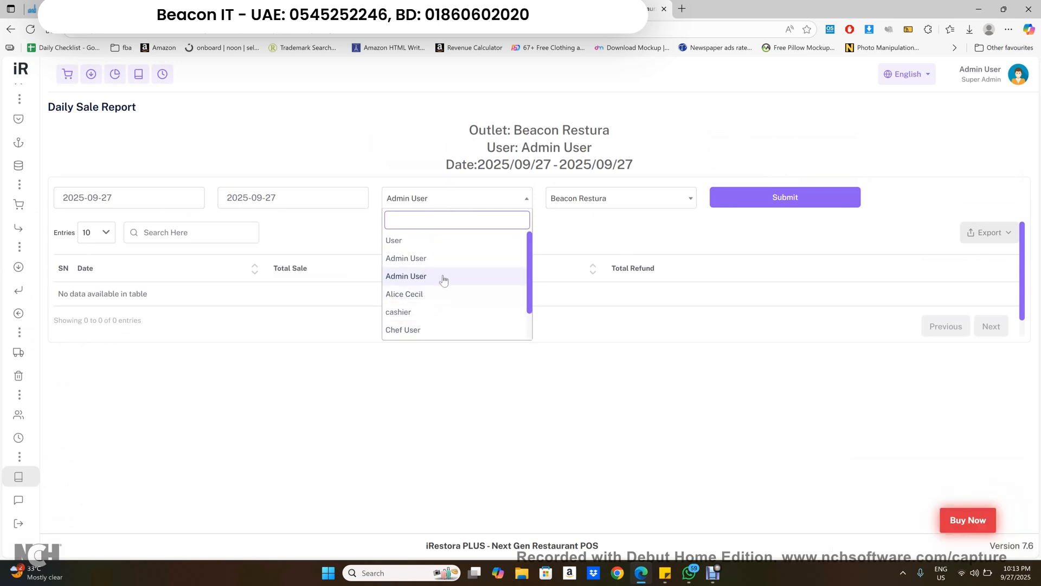
{"action": "left_click", "coordinate": [443, 279]}
{"action": "left_click", "coordinate": [786, 200]}
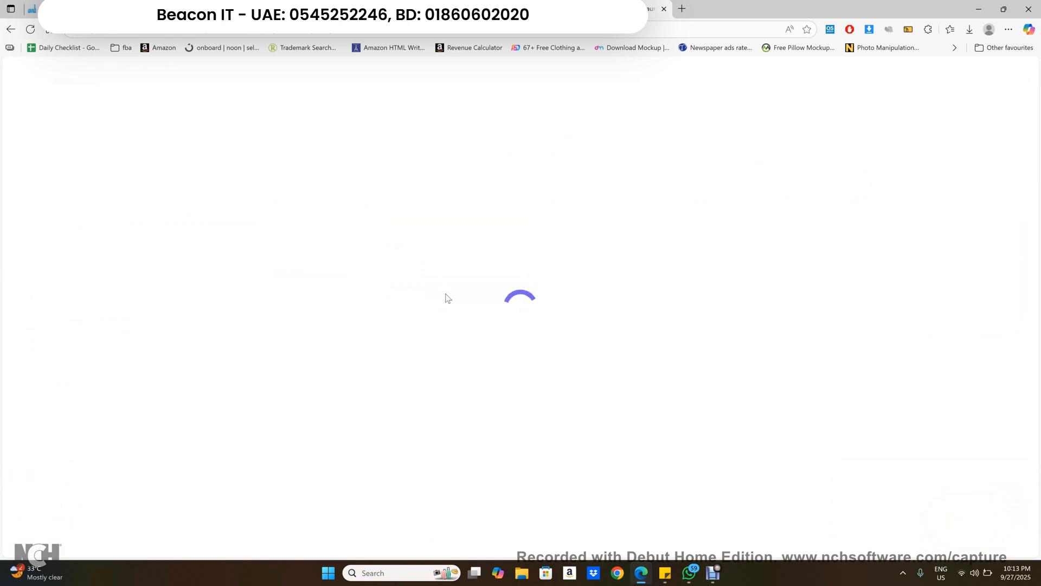
{"action": "left_click", "coordinate": [462, 202]}
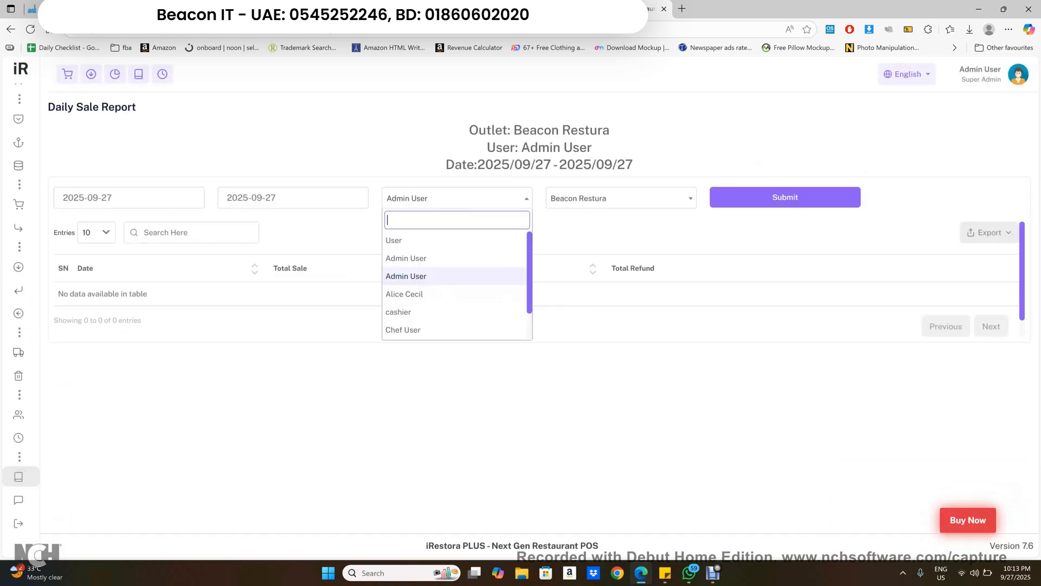
{"action": "left_click", "coordinate": [430, 269]}
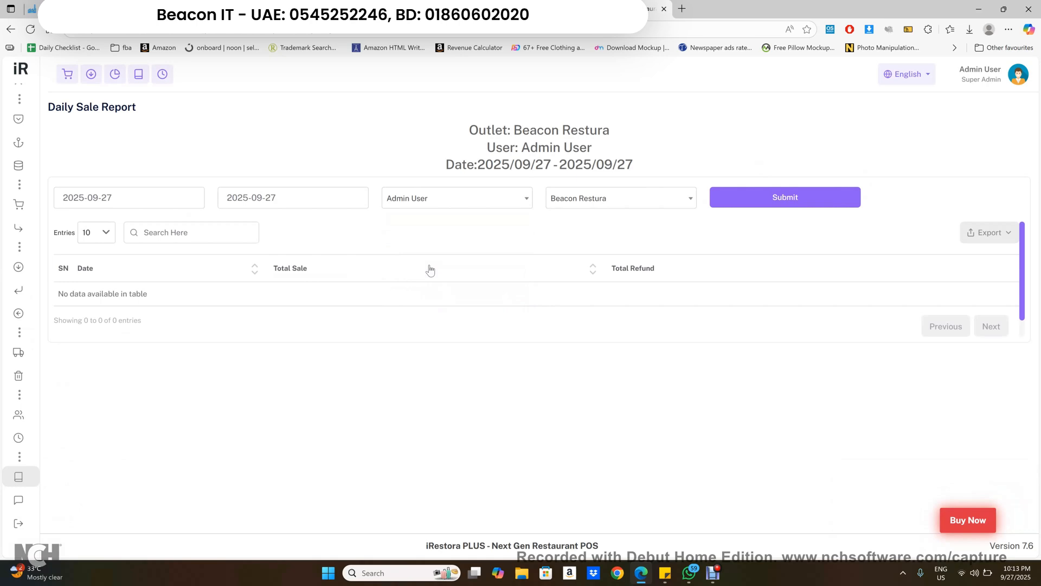
{"action": "left_click", "coordinate": [731, 210]}
Set the Daily Sale Report's start date to 2025-01-01 and regenerate the report
{"action": "left_click", "coordinate": [98, 198]}
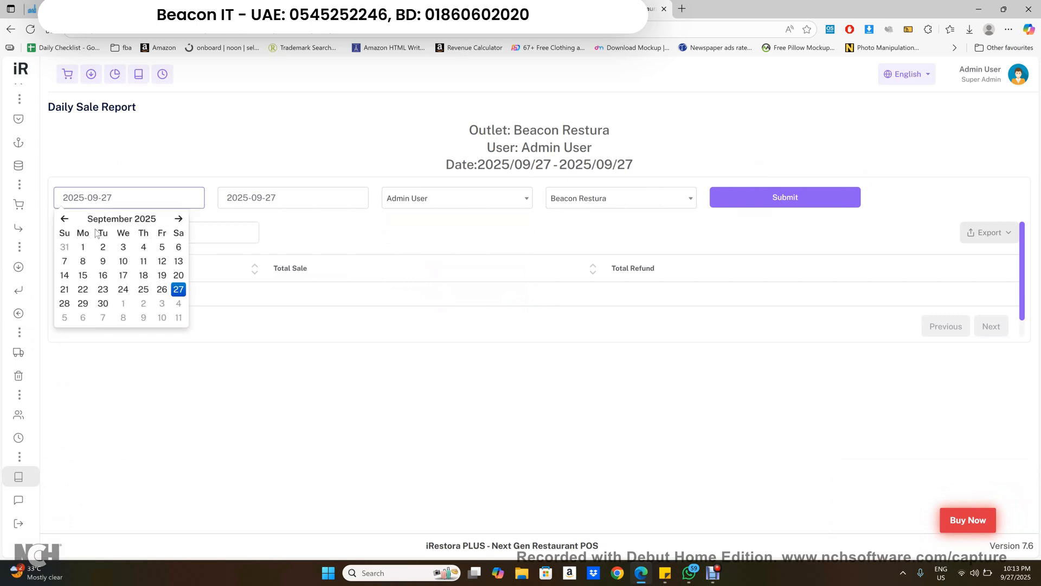
{"action": "left_click", "coordinate": [64, 218]}
{"action": "left_click", "coordinate": [63, 218]}
{"action": "left_click", "coordinate": [64, 219]}
{"action": "left_click", "coordinate": [64, 219]}
{"action": "left_click", "coordinate": [64, 219]}
{"action": "left_click", "coordinate": [64, 218]}
{"action": "left_click", "coordinate": [64, 219]}
{"action": "left_click", "coordinate": [64, 219]}
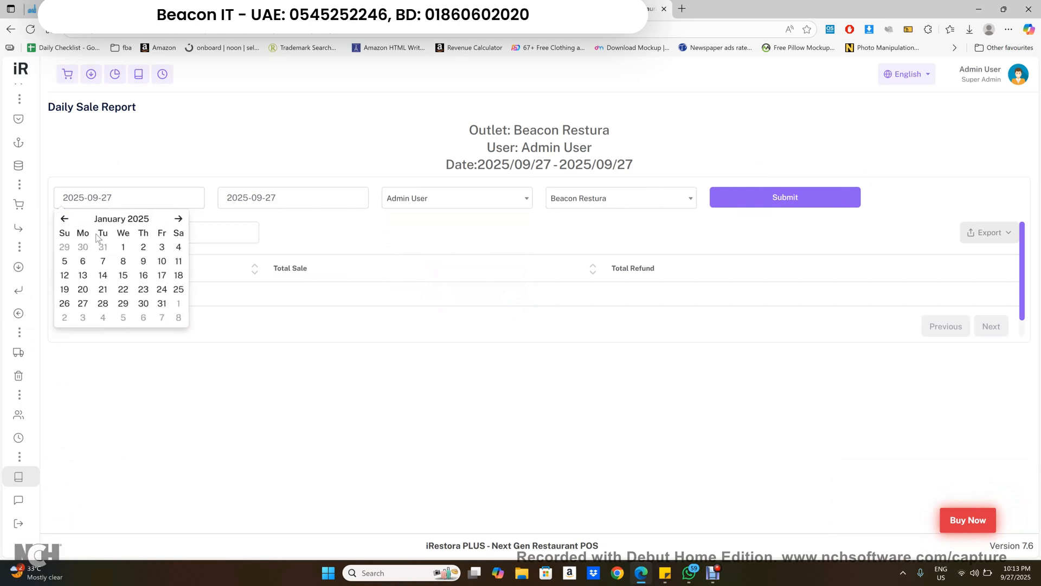
{"action": "left_click", "coordinate": [123, 247]}
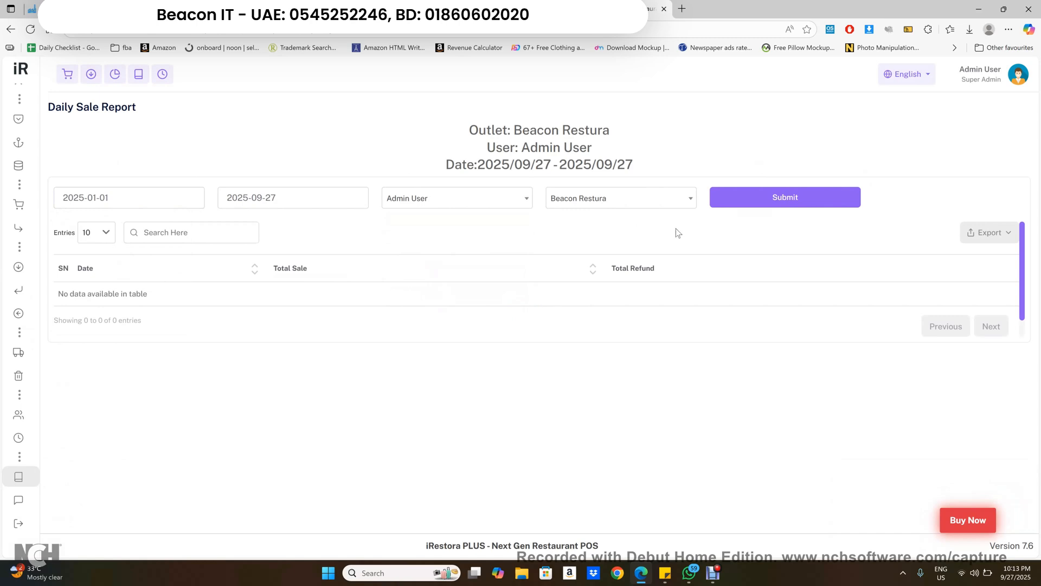
{"action": "left_click", "coordinate": [780, 201]}
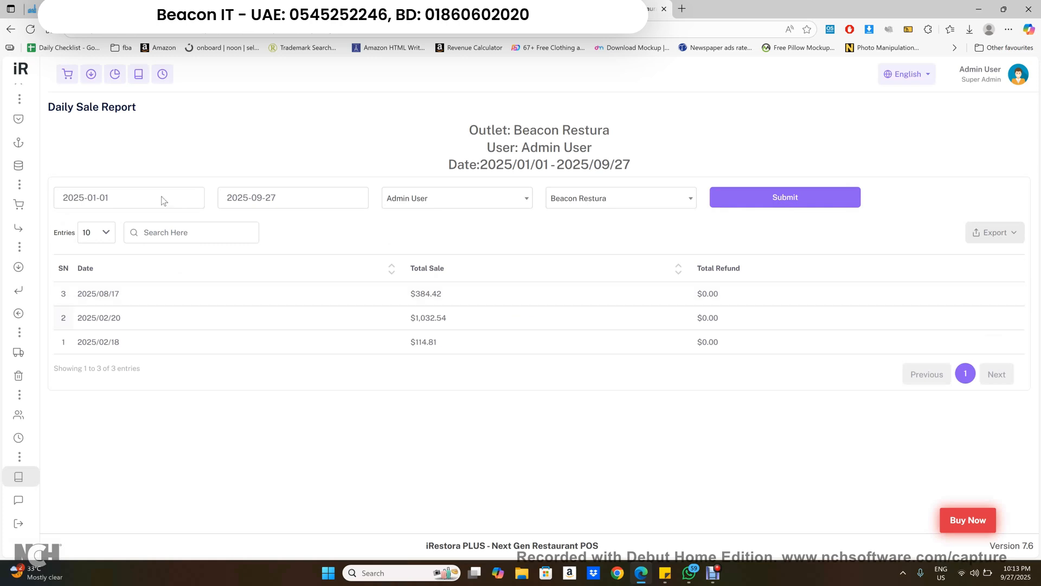
Generate the Profit Loss Report for Beacon Restura from 2025-09-01 to 2025-09-27
{"action": "mouse_move", "coordinate": [82, 434]}
{"action": "scroll", "coordinate": [97, 455], "scroll_direction": "down", "scroll_amount": 5}
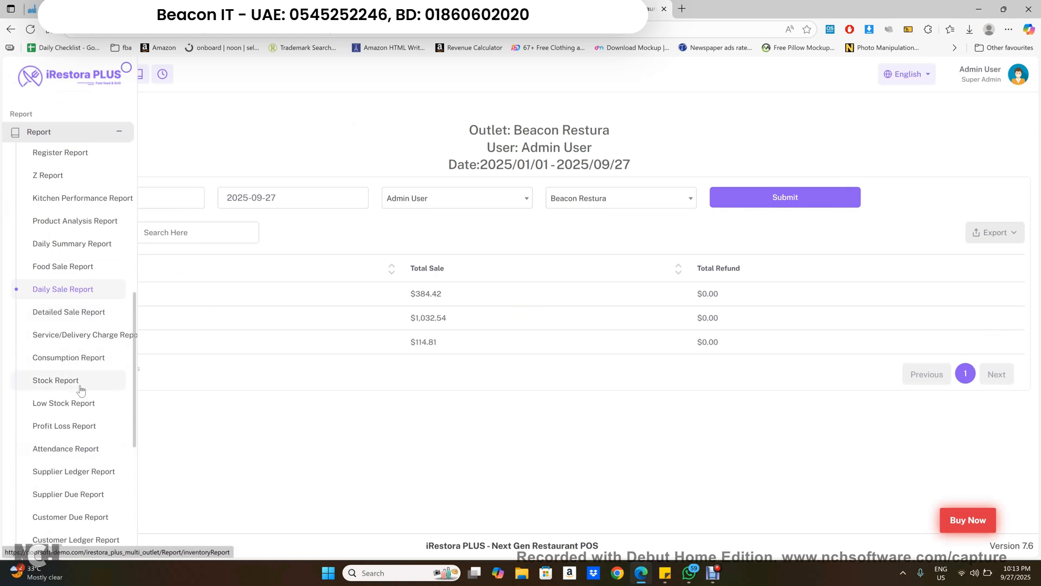
{"action": "left_click", "coordinate": [81, 427]}
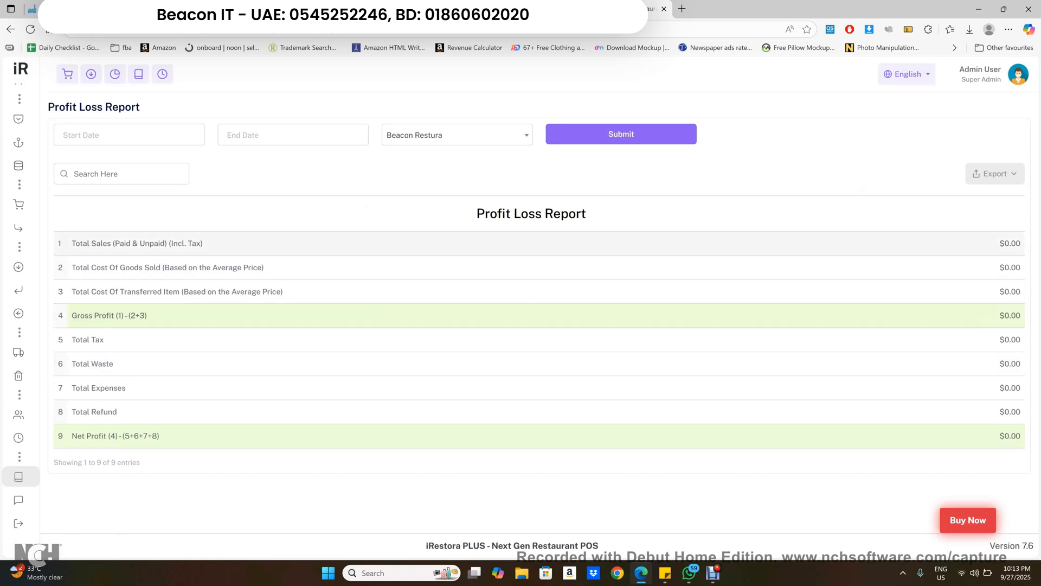
{"action": "left_click", "coordinate": [128, 135]}
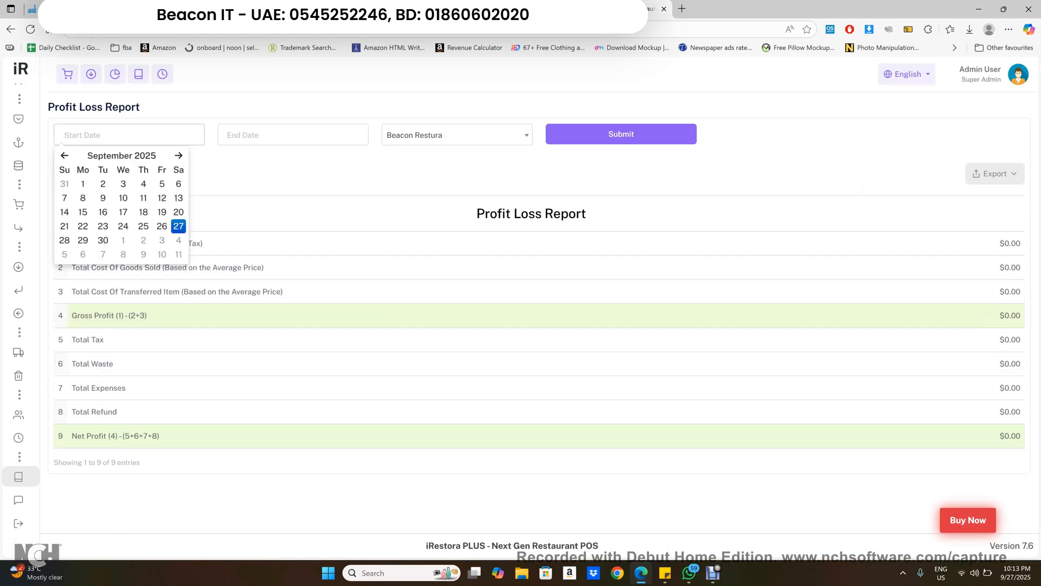
{"action": "left_click", "coordinate": [83, 183]}
{"action": "left_click", "coordinate": [293, 135]}
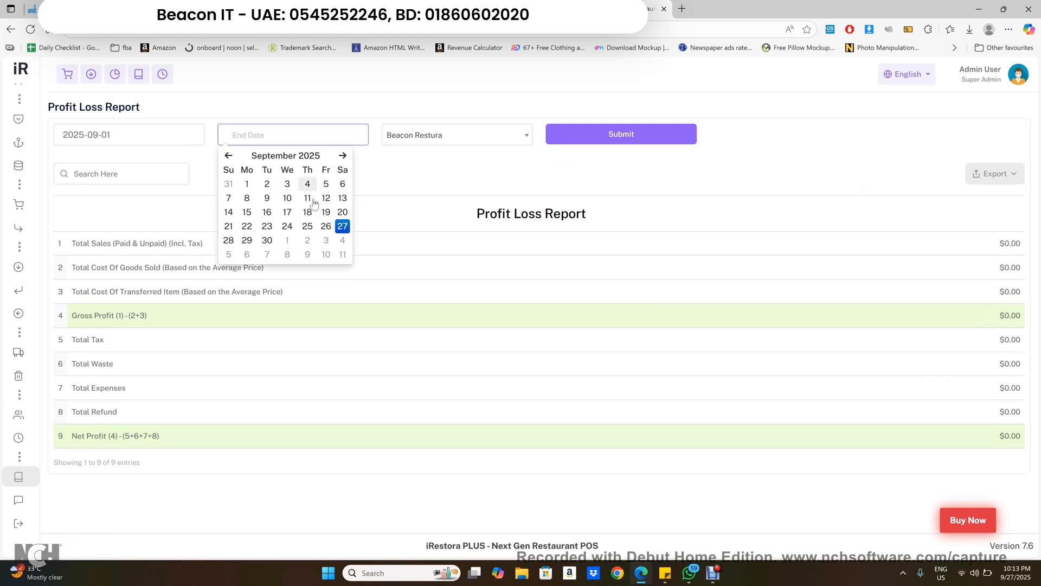
{"action": "left_click", "coordinate": [342, 225]}
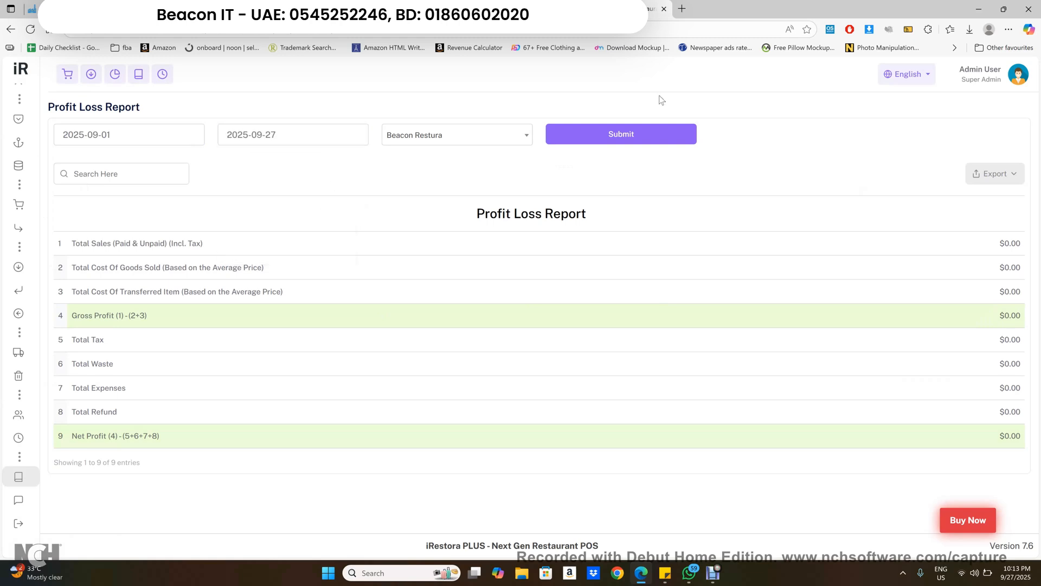
{"action": "left_click", "coordinate": [667, 136]}
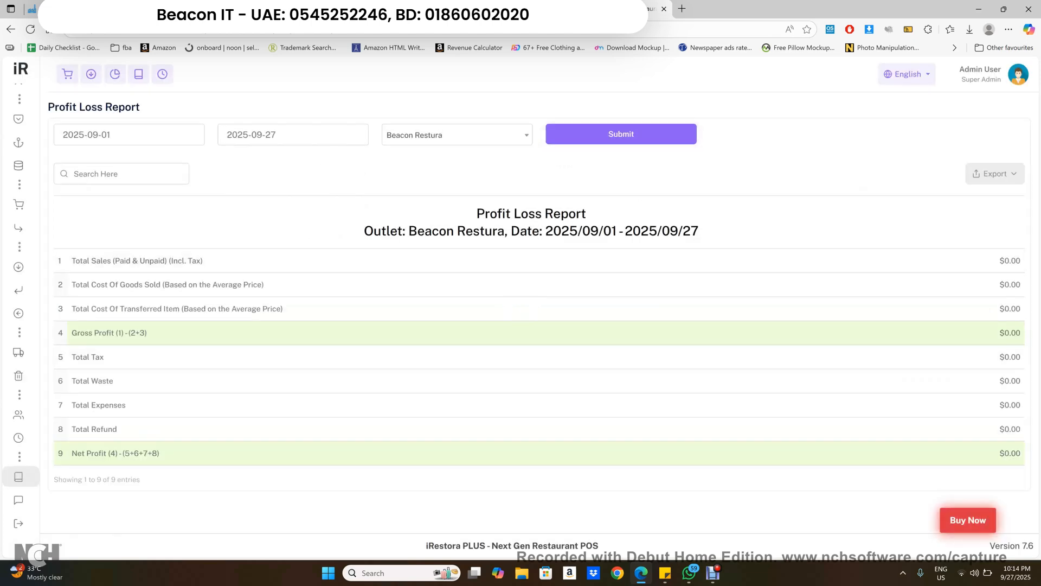
Set the Profit Loss Report's start date to 2024-08-01
{"action": "left_click", "coordinate": [108, 135]}
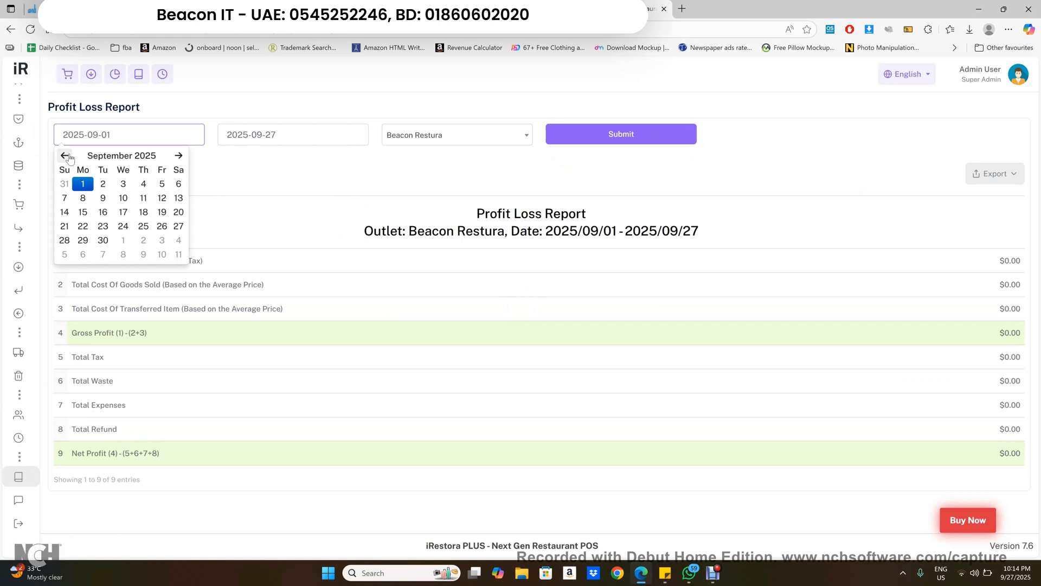
{"action": "left_click", "coordinate": [65, 156]}
{"action": "left_click", "coordinate": [64, 155]}
{"action": "left_click", "coordinate": [65, 155]}
{"action": "double_click", "coordinate": [67, 156]}
{"action": "triple_click", "coordinate": [68, 156]}
{"action": "triple_click", "coordinate": [68, 156]}
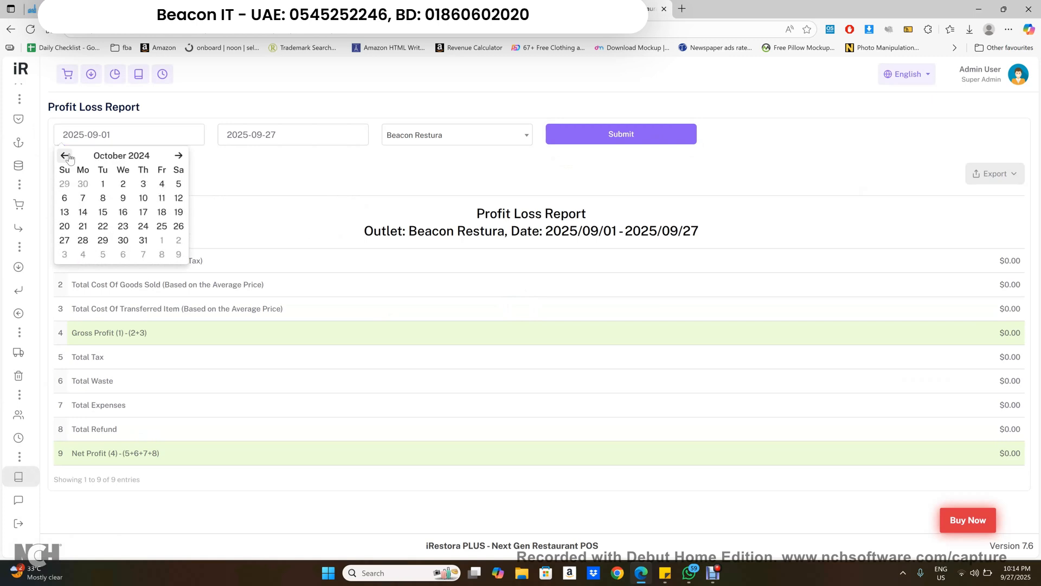
{"action": "double_click", "coordinate": [69, 157]}
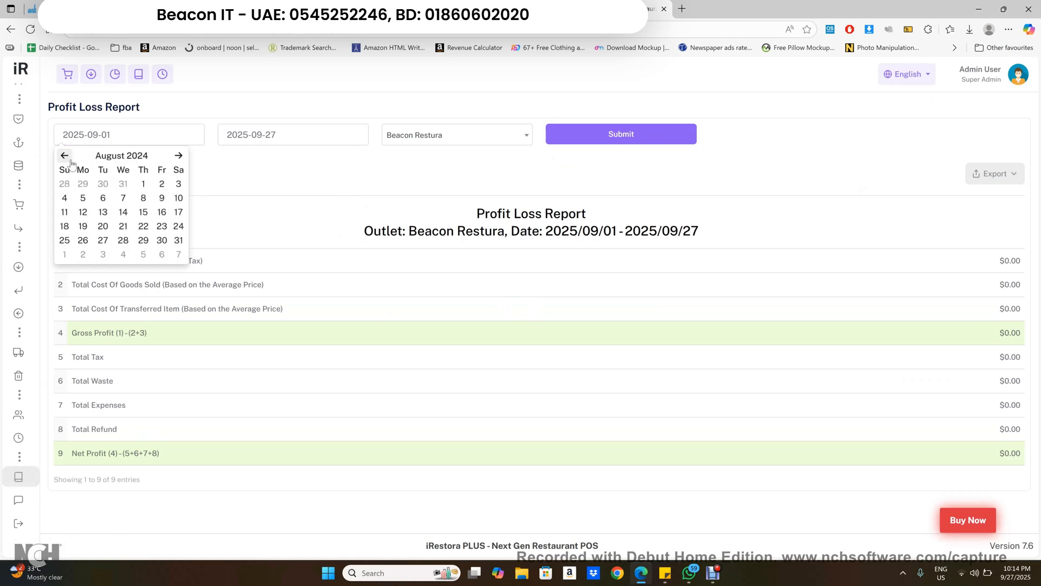
{"action": "left_click", "coordinate": [143, 184]}
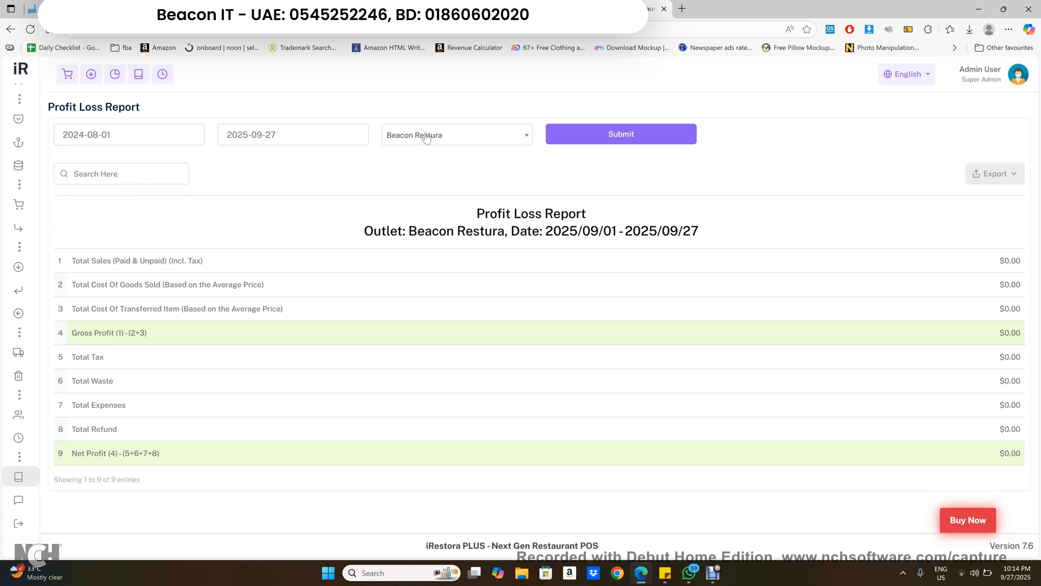
Regenerate the Profit Loss Report for 2024-08-01 to 2025-09-27 and look through the list of available reports
{"action": "left_click", "coordinate": [614, 140]}
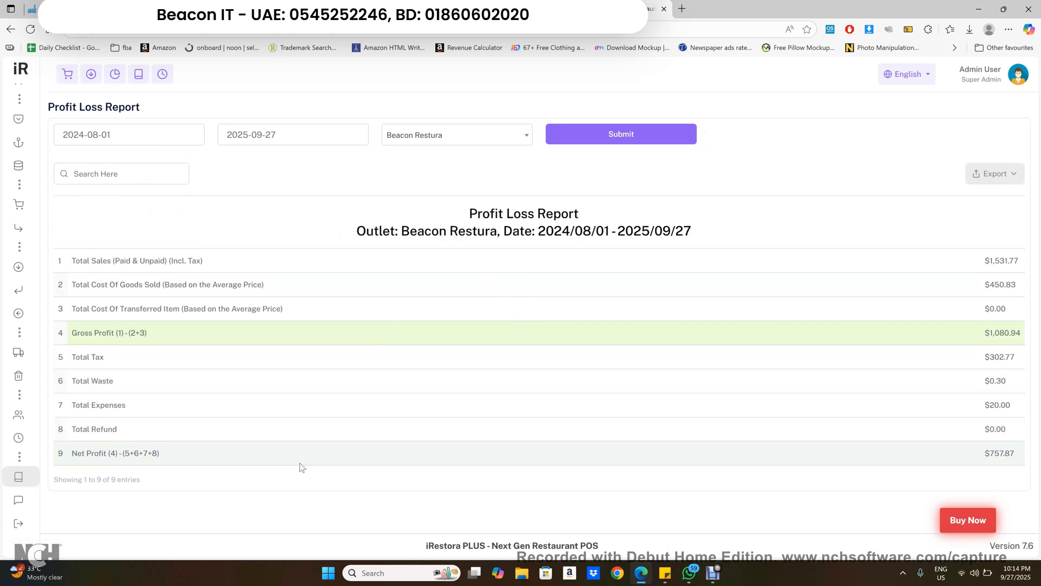
{"action": "mouse_move", "coordinate": [2, 504]}
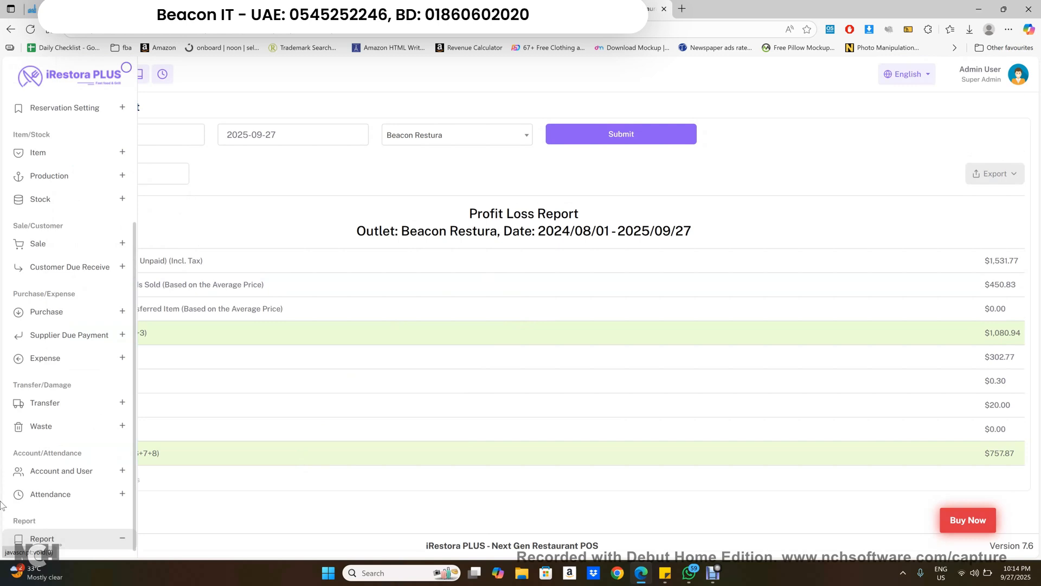
{"action": "scroll", "coordinate": [55, 461], "scroll_direction": "down", "scroll_amount": 10}
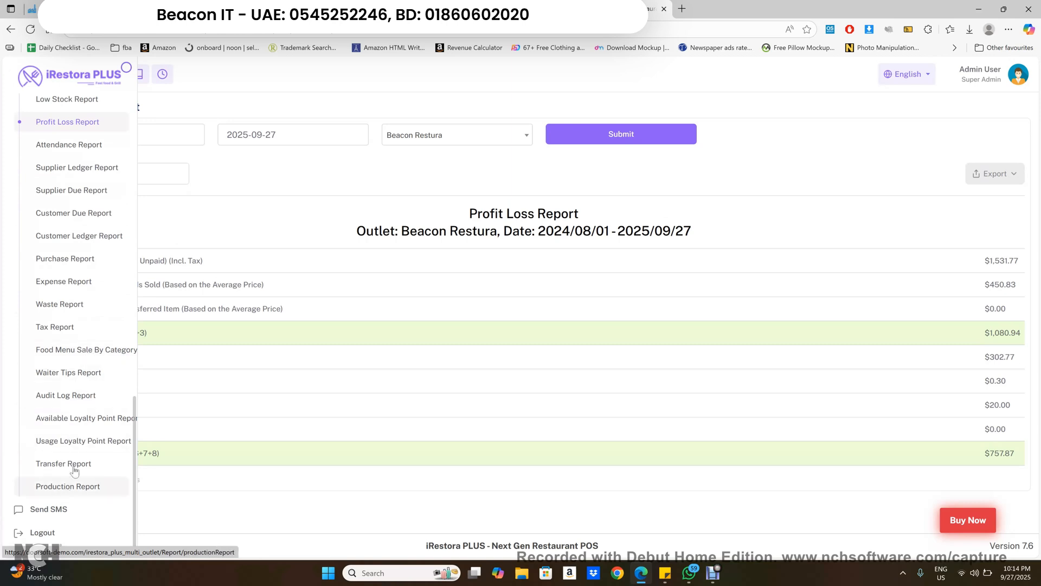
{"action": "scroll", "coordinate": [80, 450], "scroll_direction": "down", "scroll_amount": 1}
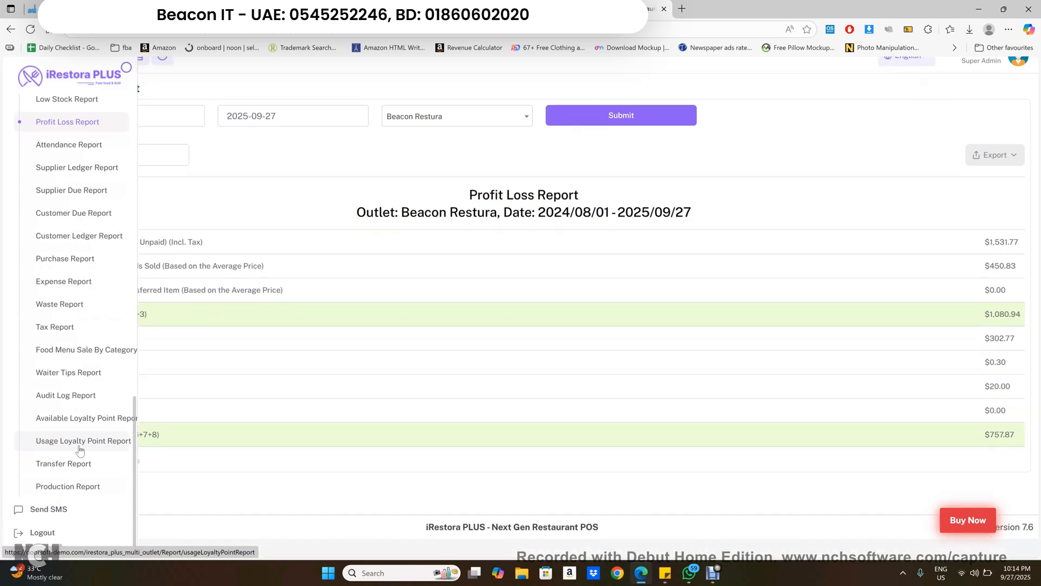
{"action": "scroll", "coordinate": [75, 366], "scroll_direction": "up", "scroll_amount": 8}
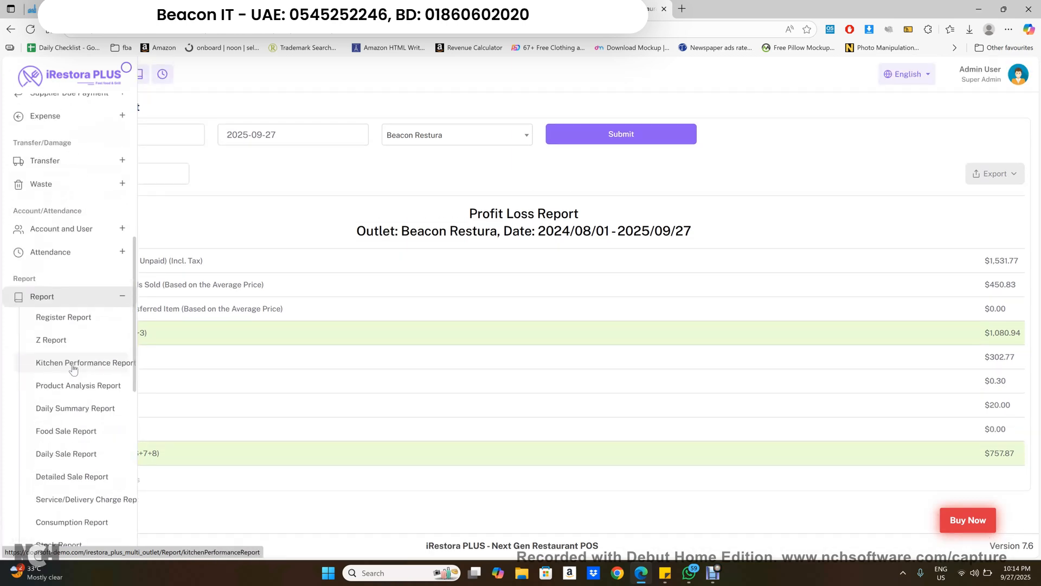
{"action": "scroll", "coordinate": [73, 369], "scroll_direction": "up", "scroll_amount": 1}
Open the Register Report and set its start date to 2025-02-01
{"action": "left_click", "coordinate": [62, 347]}
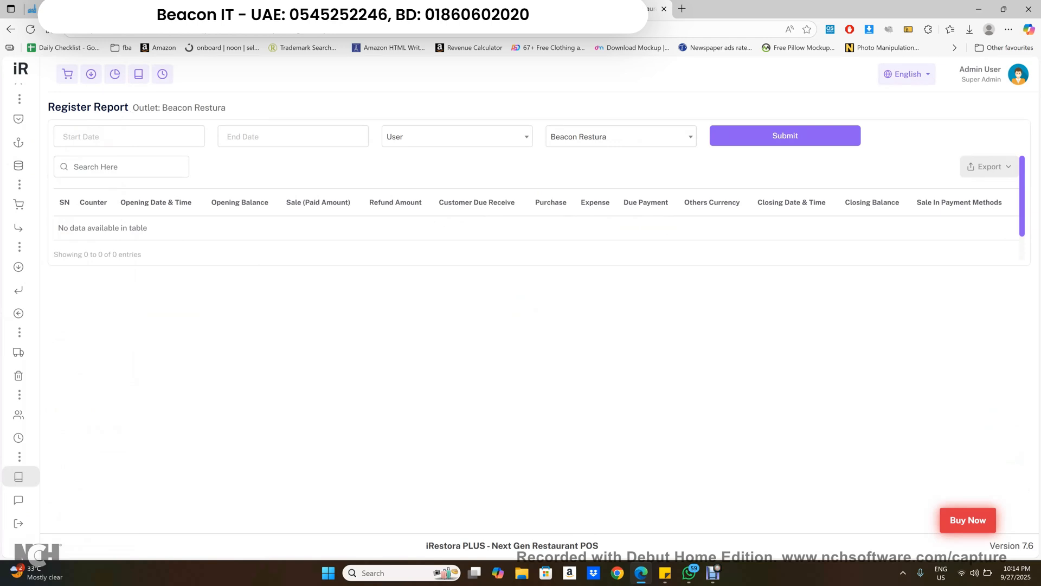
{"action": "left_click", "coordinate": [70, 137]}
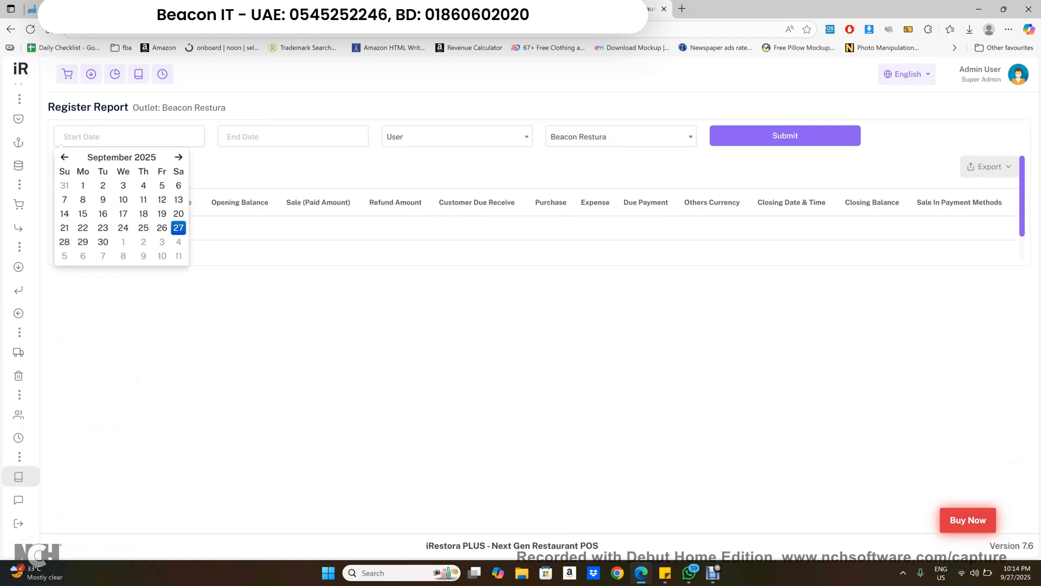
{"action": "left_click", "coordinate": [66, 158]}
{"action": "left_click", "coordinate": [65, 158]}
{"action": "left_click", "coordinate": [66, 158]}
{"action": "left_click", "coordinate": [66, 158]}
{"action": "left_click", "coordinate": [65, 157]}
{"action": "left_click", "coordinate": [66, 158]}
{"action": "left_click", "coordinate": [66, 158]}
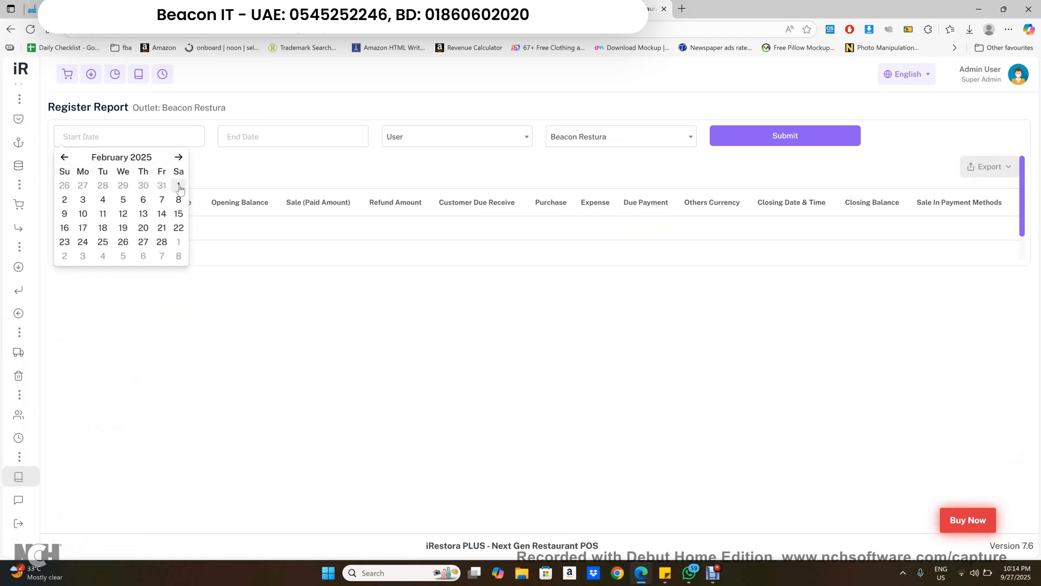
{"action": "left_click", "coordinate": [179, 186]}
Generate the Register Report with end date 2025-09-27, and regenerate it filtered by Admin User
{"action": "left_click", "coordinate": [282, 136]}
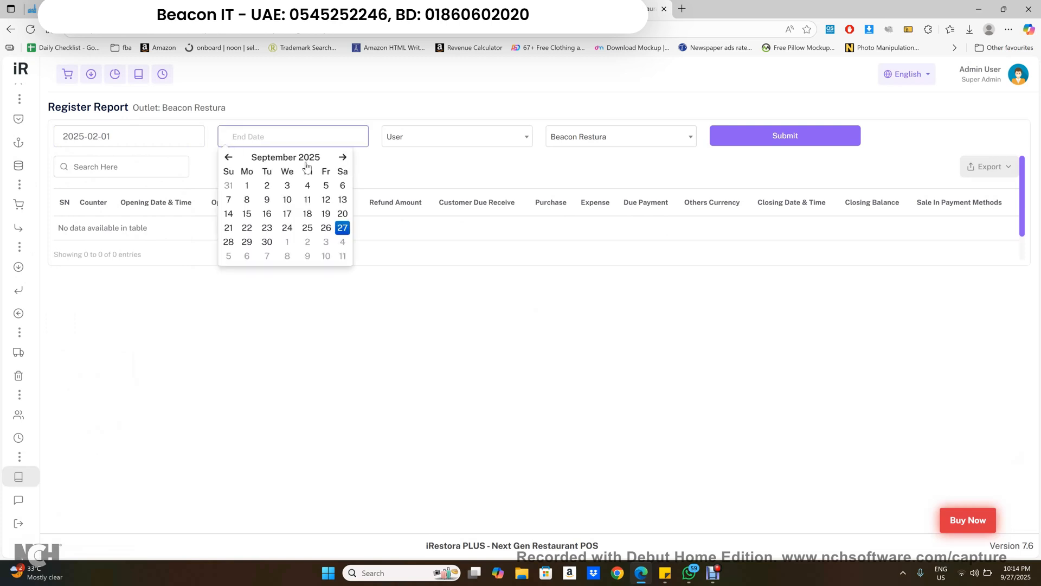
{"action": "left_click", "coordinate": [341, 227]}
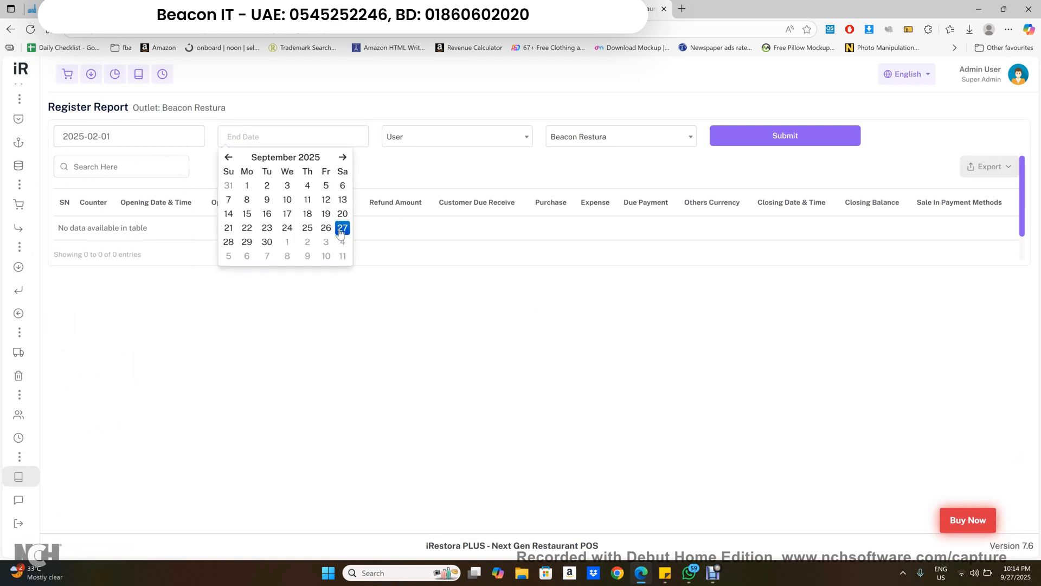
{"action": "left_click", "coordinate": [759, 143]}
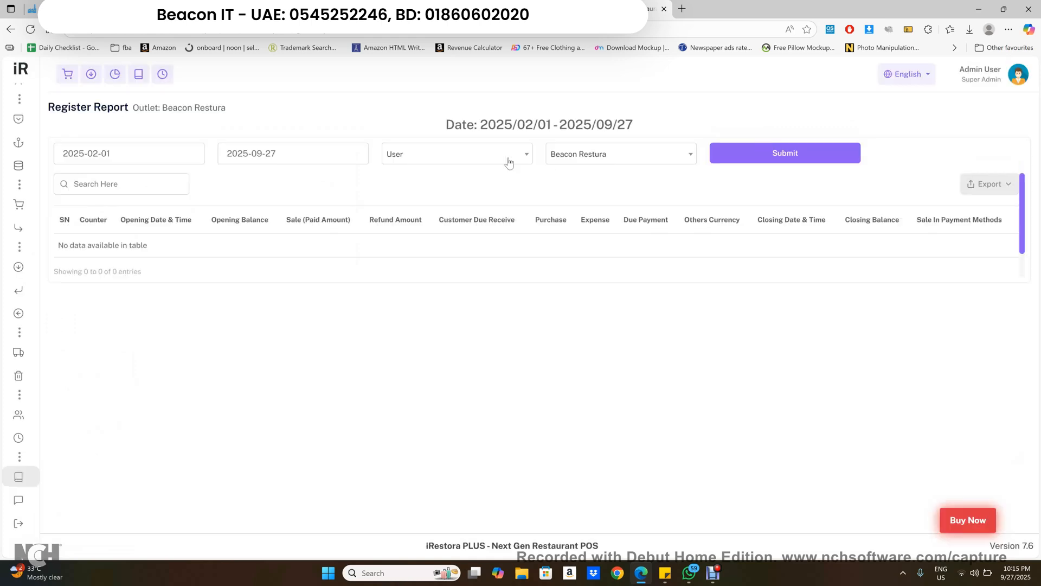
{"action": "left_click", "coordinate": [480, 156]}
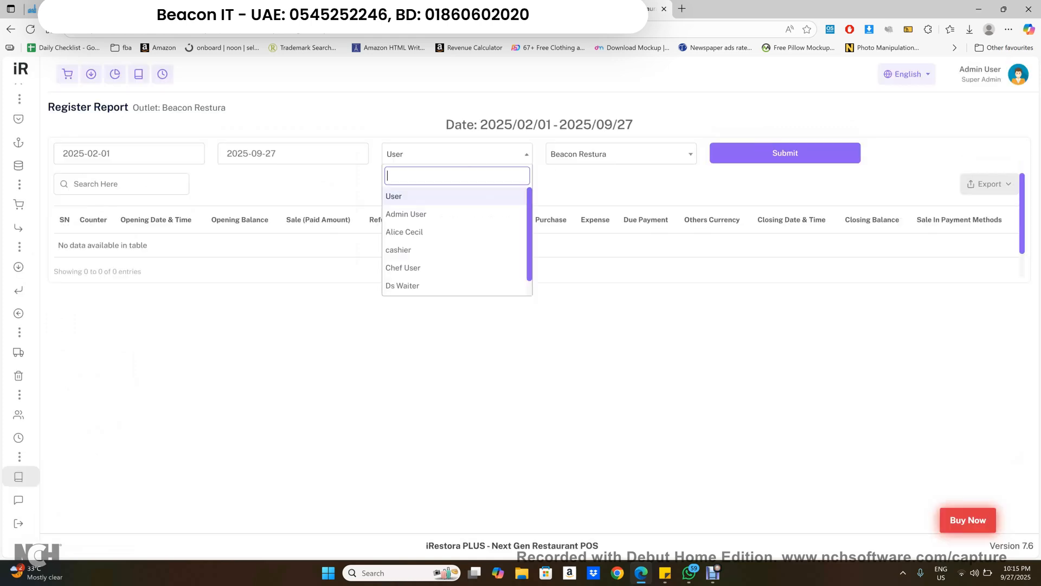
{"action": "left_click", "coordinate": [422, 215]}
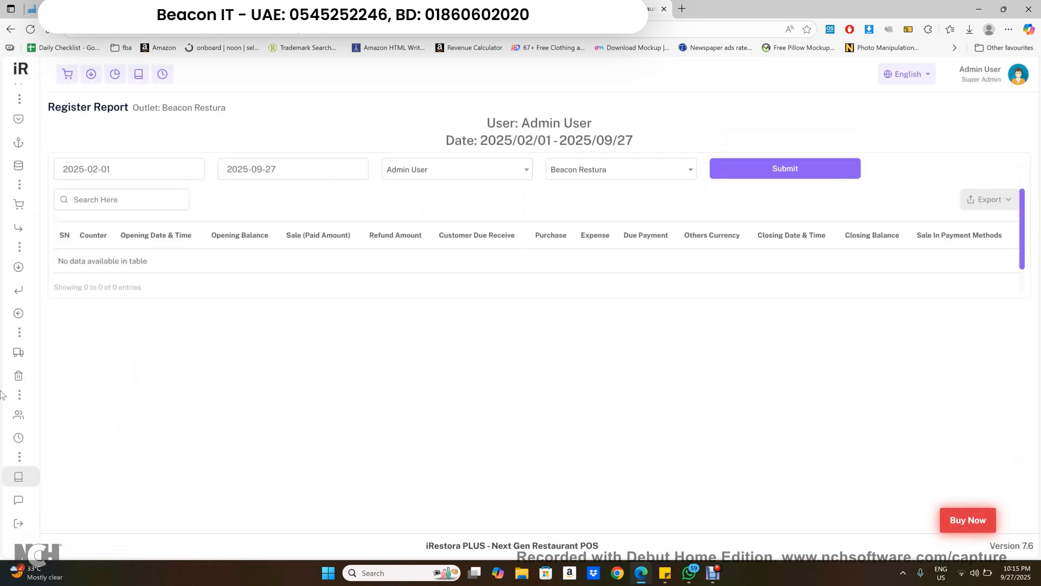
Examine the navigation options for sales, stock, production and items, including ingredients, modifiers and food menus
{"action": "mouse_move", "coordinate": [1, 395]}
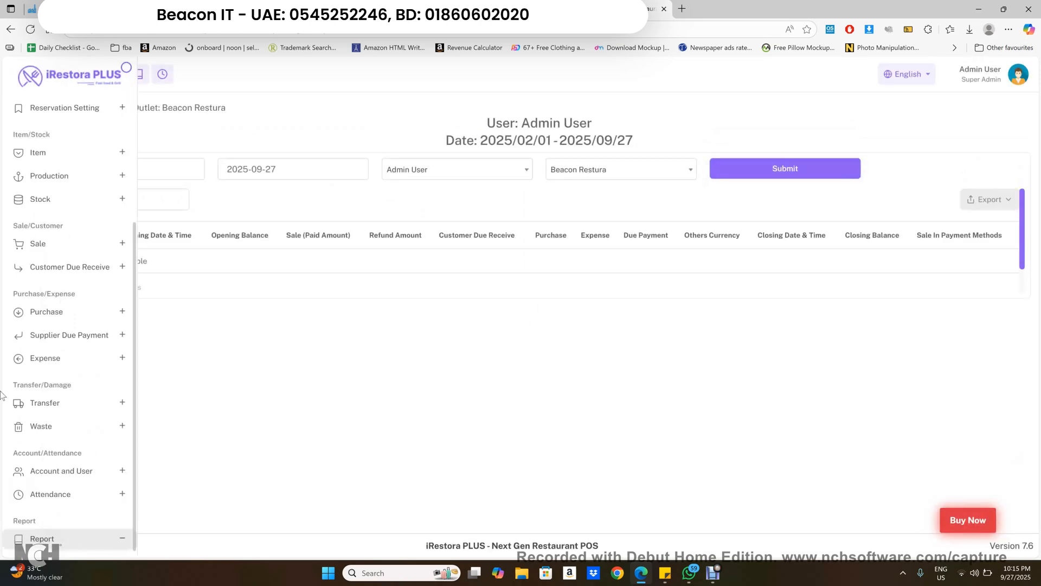
{"action": "left_click", "coordinate": [81, 248]}
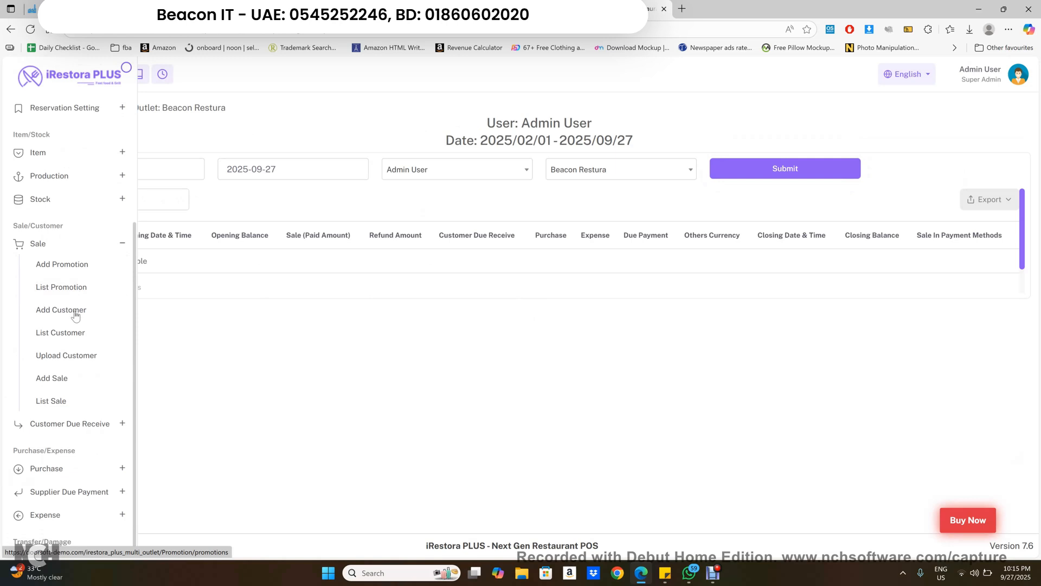
{"action": "scroll", "coordinate": [88, 221], "scroll_direction": "up", "scroll_amount": 3}
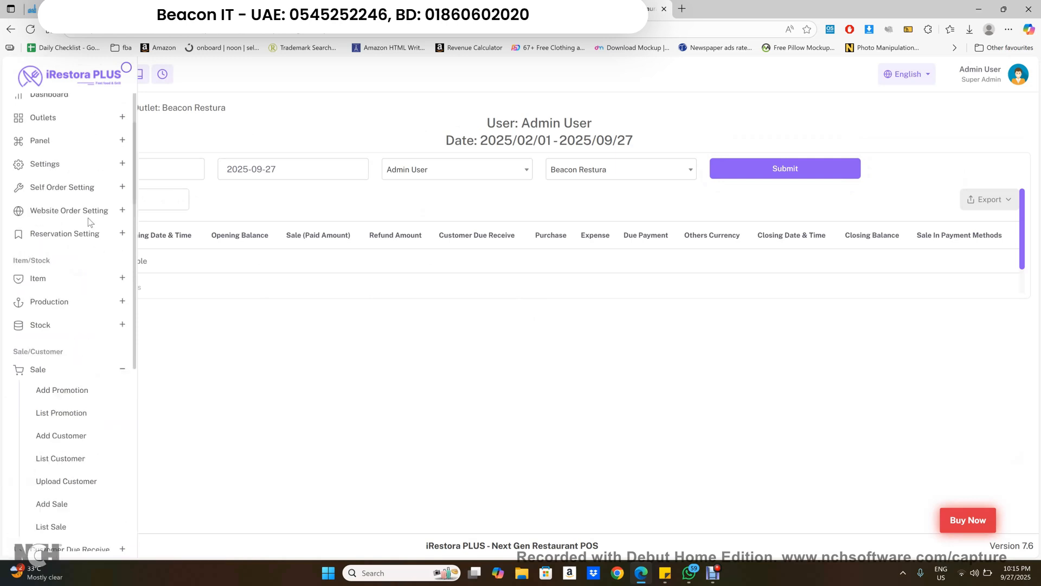
{"action": "left_click", "coordinate": [77, 342]}
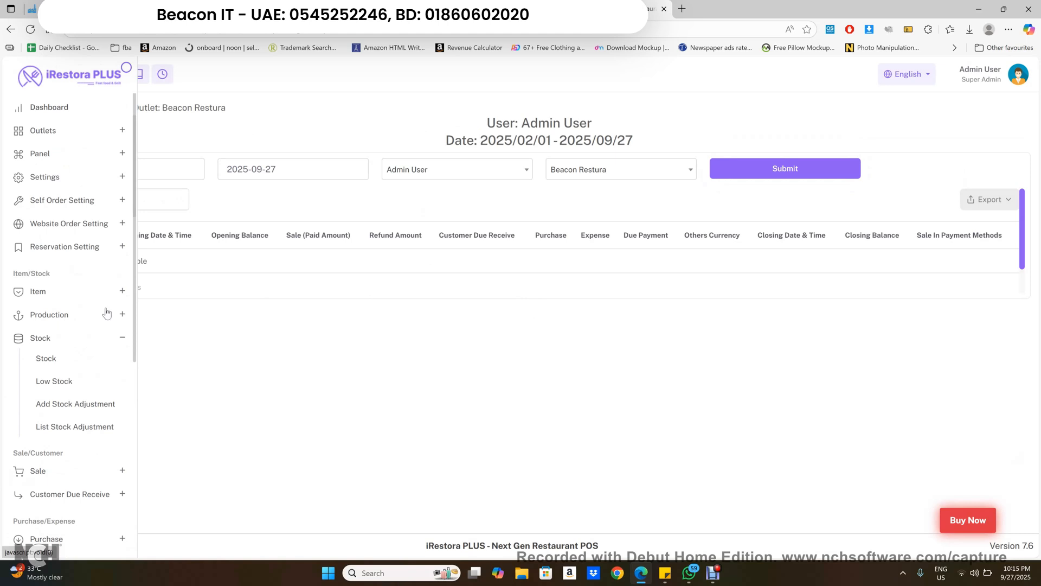
{"action": "left_click", "coordinate": [107, 314]}
{"action": "left_click", "coordinate": [96, 296]}
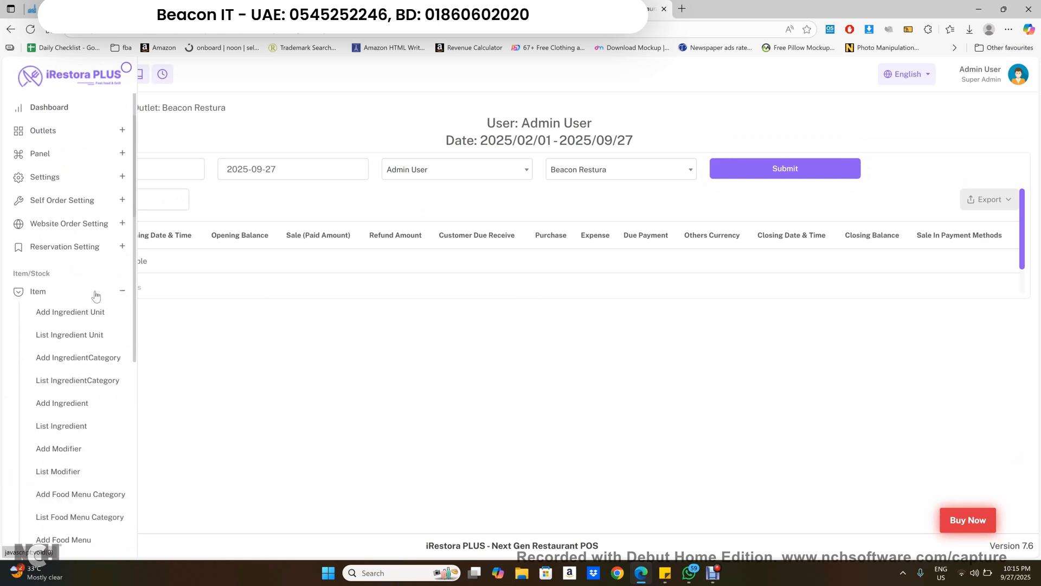
{"action": "scroll", "coordinate": [93, 293], "scroll_direction": "down", "scroll_amount": 3}
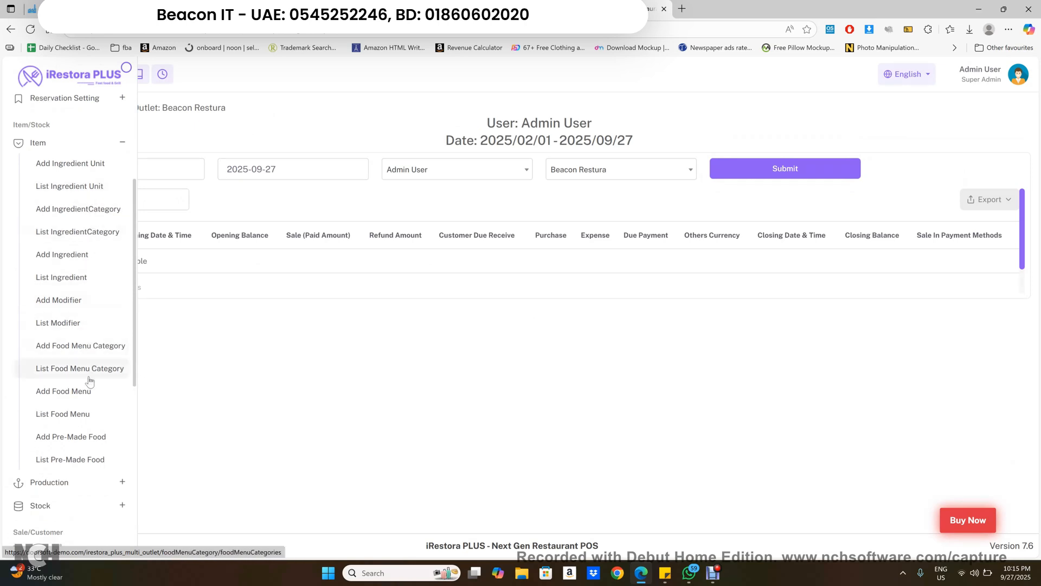
{"action": "scroll", "coordinate": [78, 441], "scroll_direction": "up", "scroll_amount": 1}
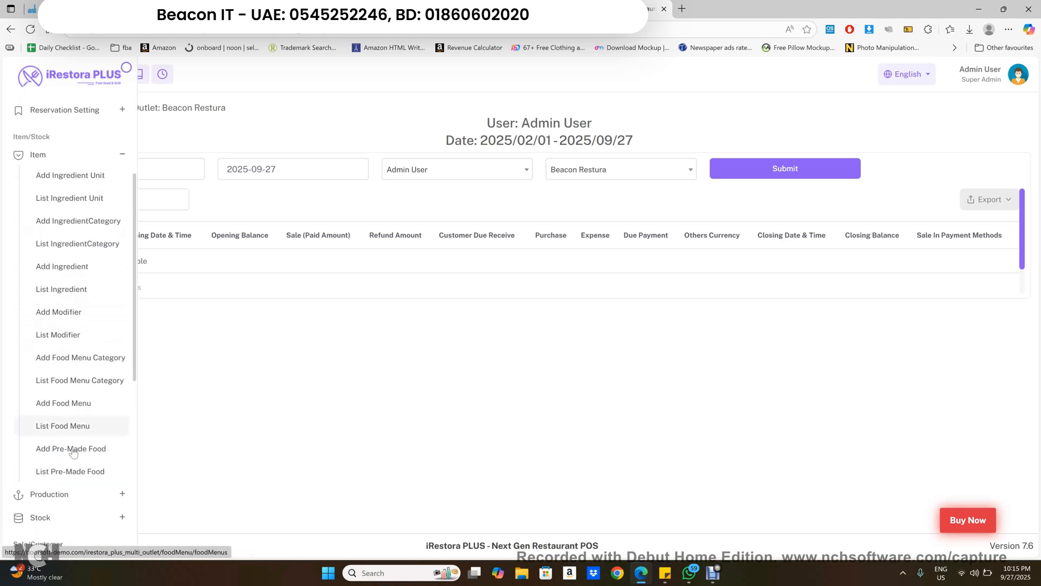
{"action": "scroll", "coordinate": [82, 395], "scroll_direction": "up", "scroll_amount": 3}
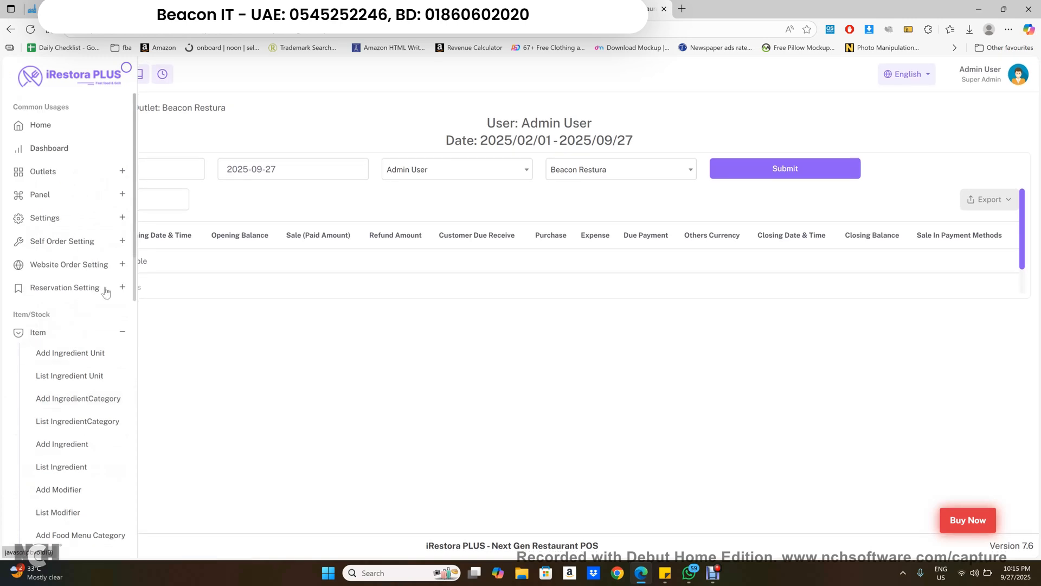
Examine the reservation, self order, website order, panel and outlet options, and open the dashboard
{"action": "left_click", "coordinate": [106, 292]}
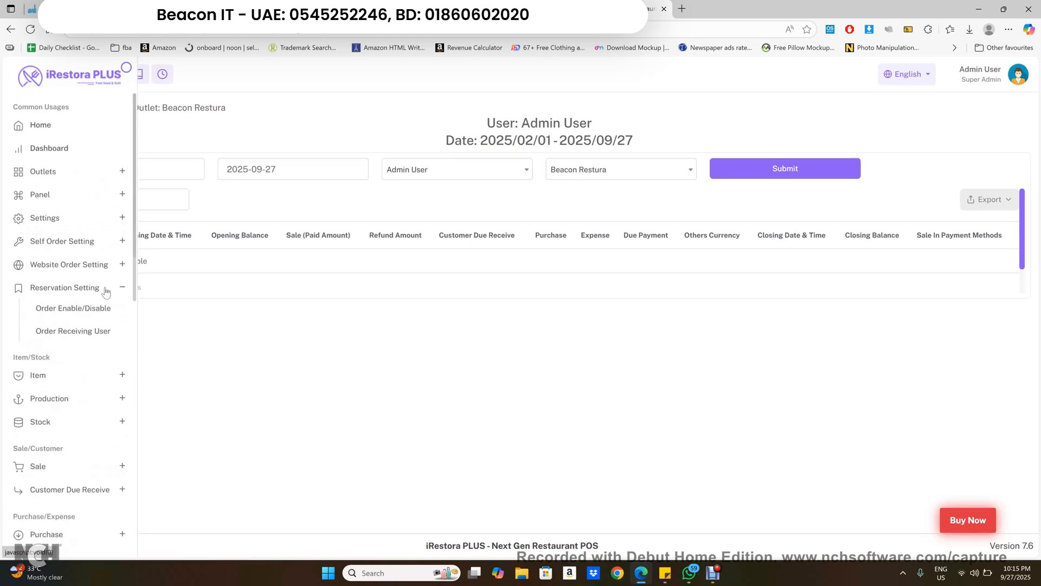
{"action": "left_click", "coordinate": [99, 247]}
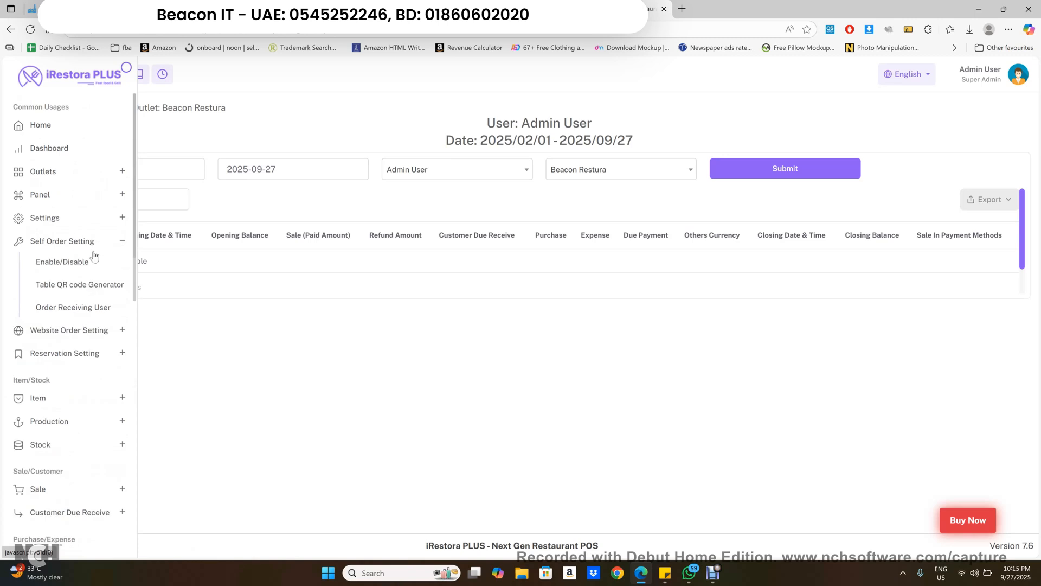
{"action": "left_click", "coordinate": [92, 331]}
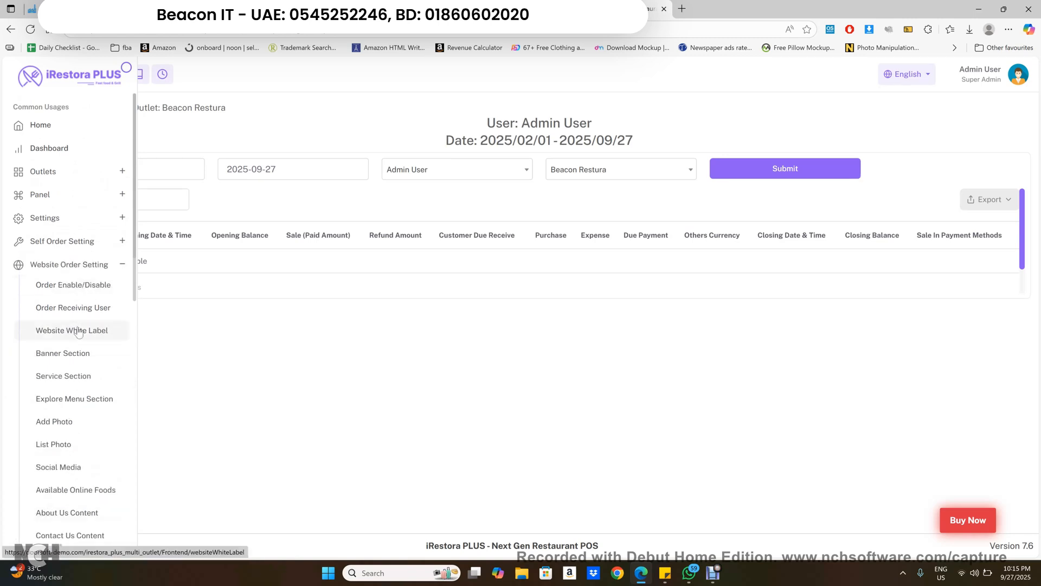
{"action": "left_click", "coordinate": [123, 265]}
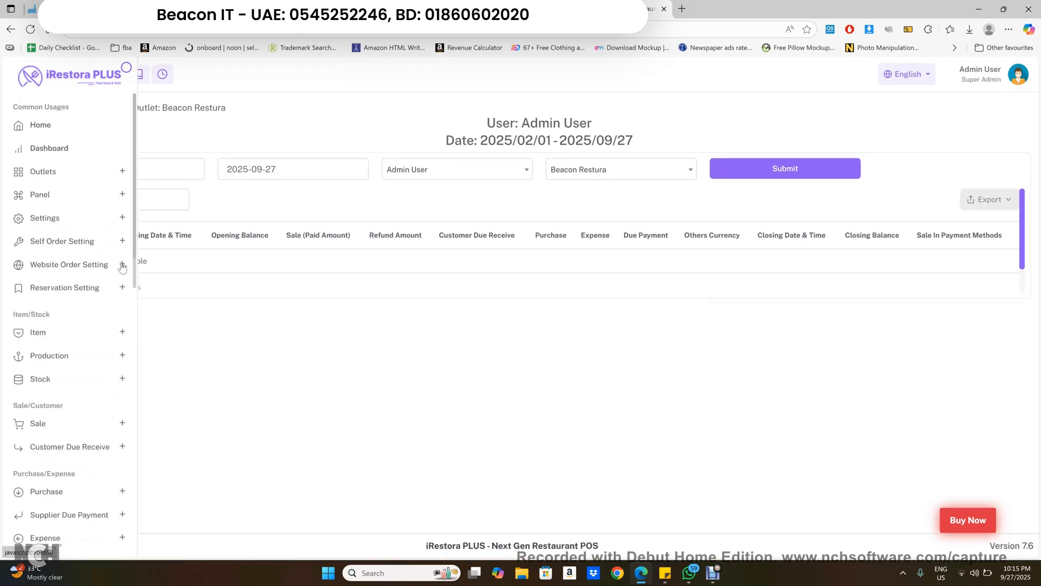
{"action": "left_click", "coordinate": [116, 197]}
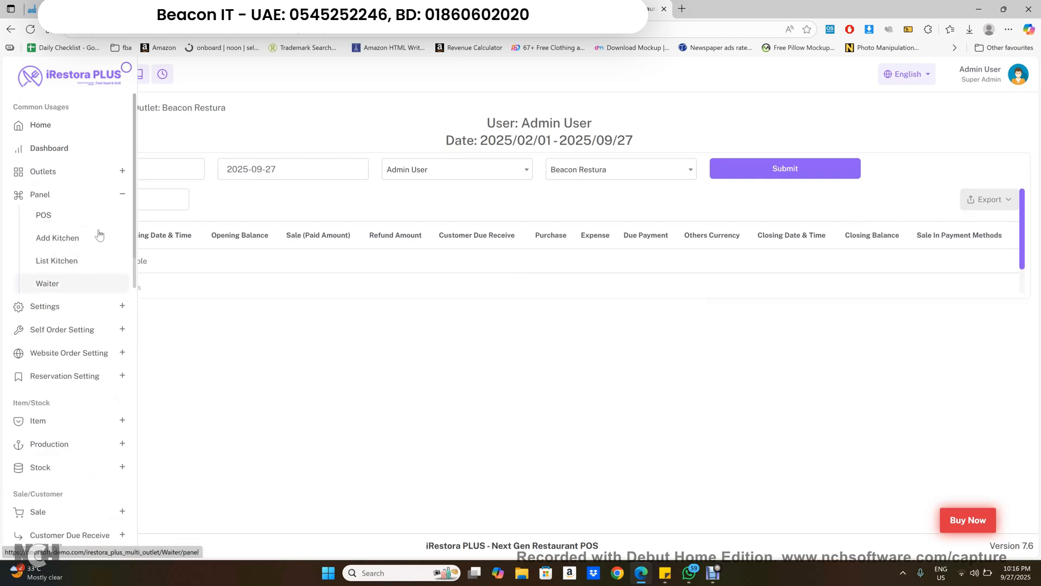
{"action": "left_click", "coordinate": [122, 173]}
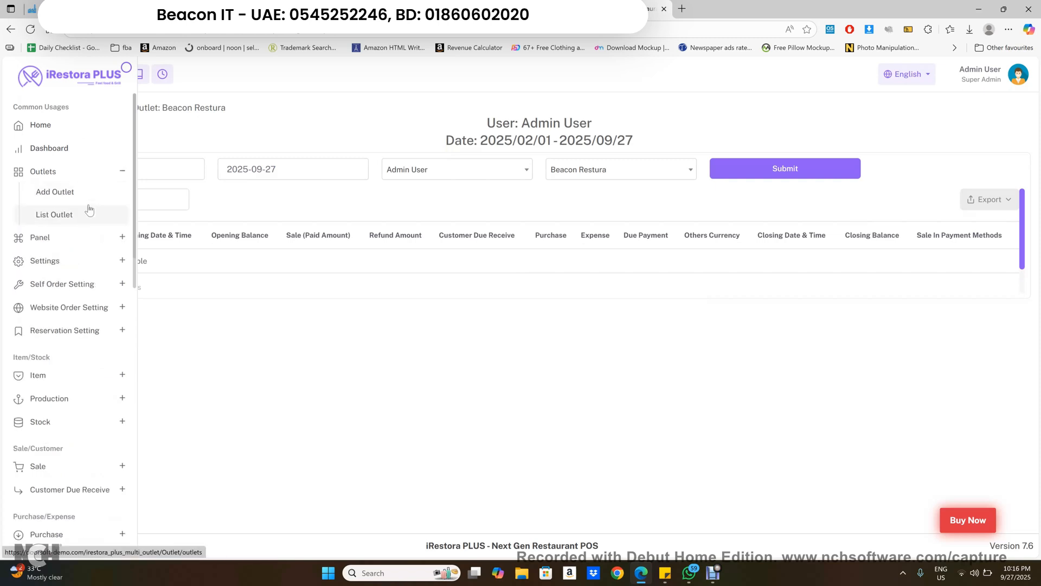
{"action": "left_click", "coordinate": [49, 151]}
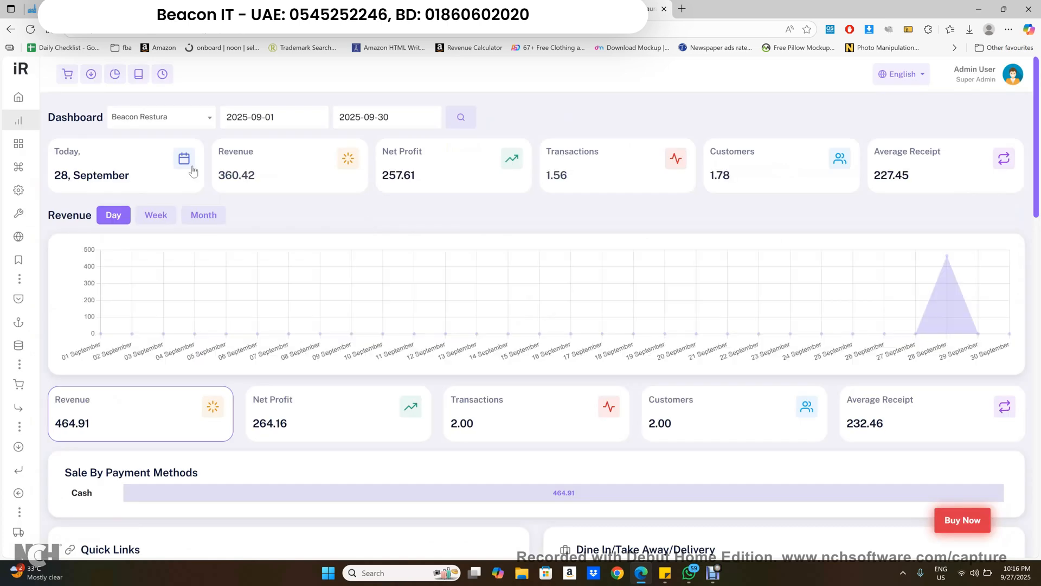
Open the POS screen and add one Chicken dish with chicken pieces from the Chienese category to the order
{"action": "left_click", "coordinate": [65, 77]}
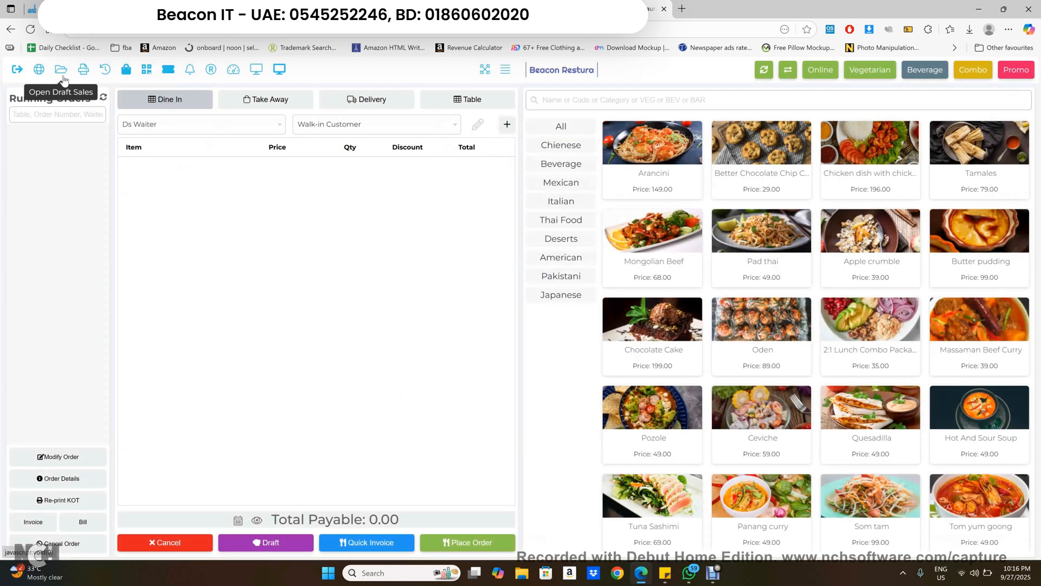
{"action": "left_click", "coordinate": [566, 187]}
{"action": "left_click", "coordinate": [561, 219]}
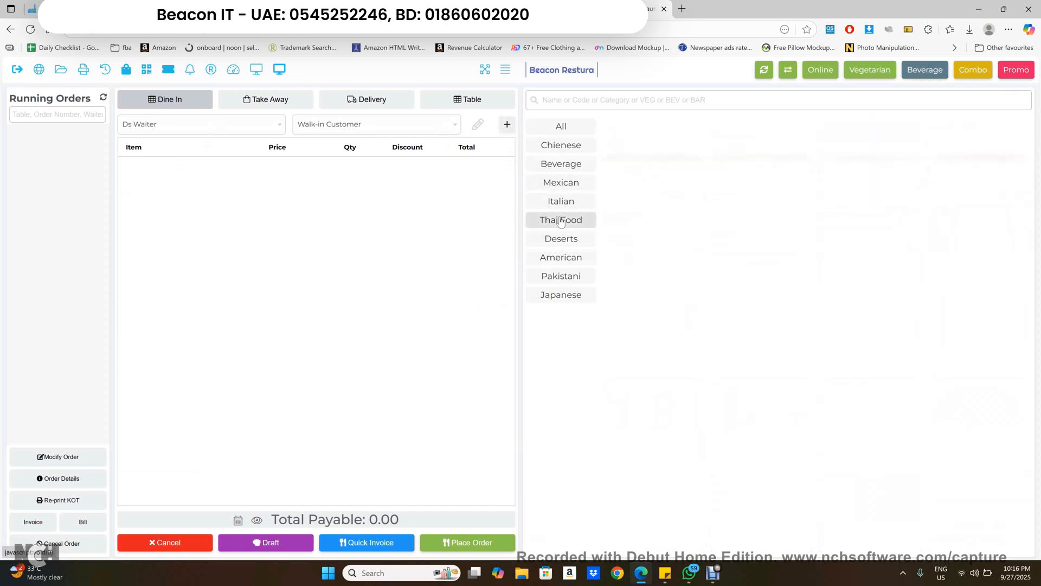
{"action": "left_click", "coordinate": [561, 145]}
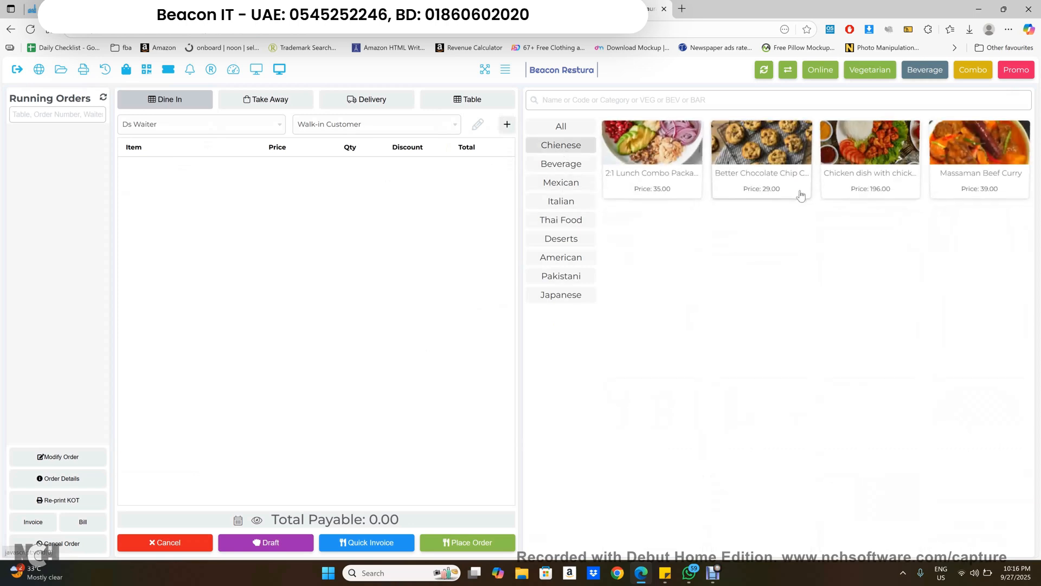
{"action": "left_click", "coordinate": [872, 144]}
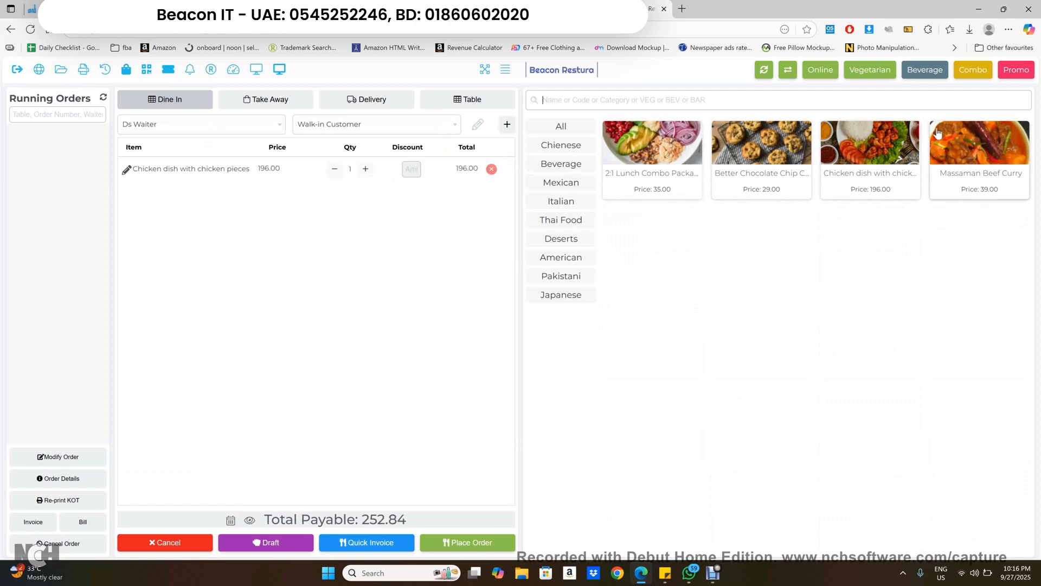
Add one Massaman Beef Curry with the Seasoned Fries modifier to the order
{"action": "left_click", "coordinate": [949, 142]}
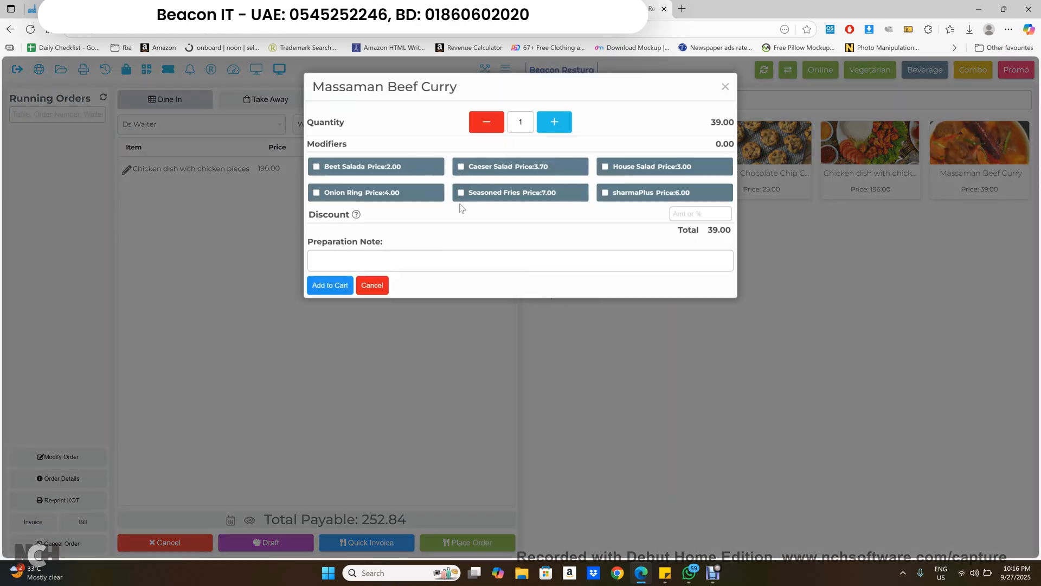
{"action": "left_click", "coordinate": [502, 198]}
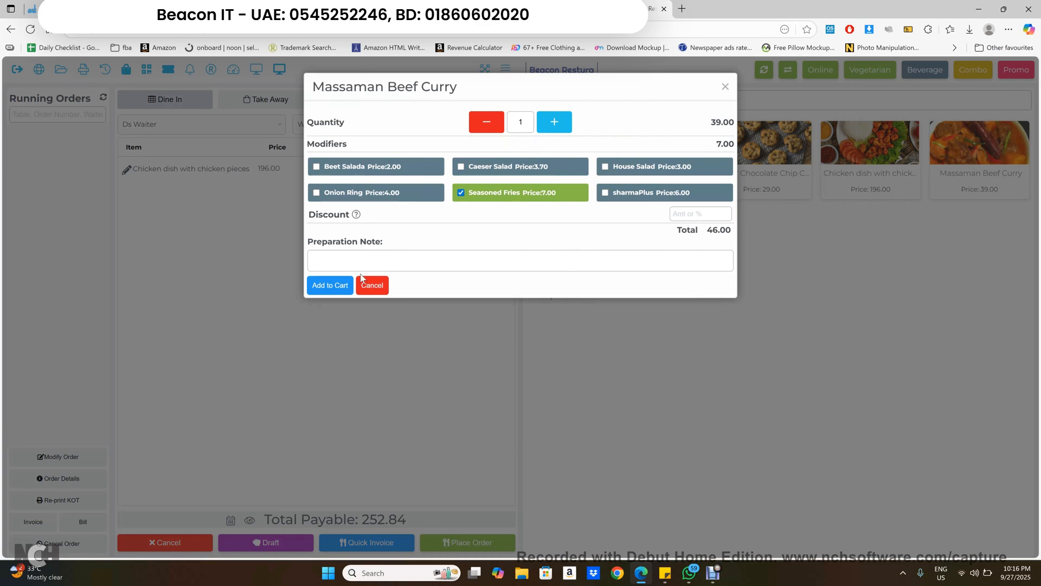
{"action": "left_click", "coordinate": [330, 285]}
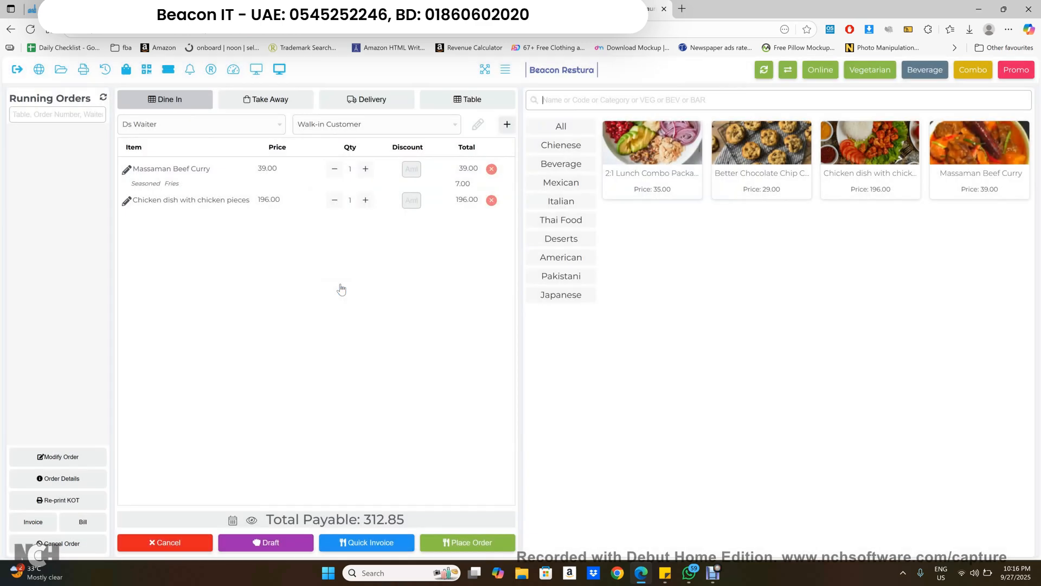
Quick-invoice the order with a cash payment of 312.85, submit the sale and close both print windows without printing
{"action": "left_click", "coordinate": [364, 543]}
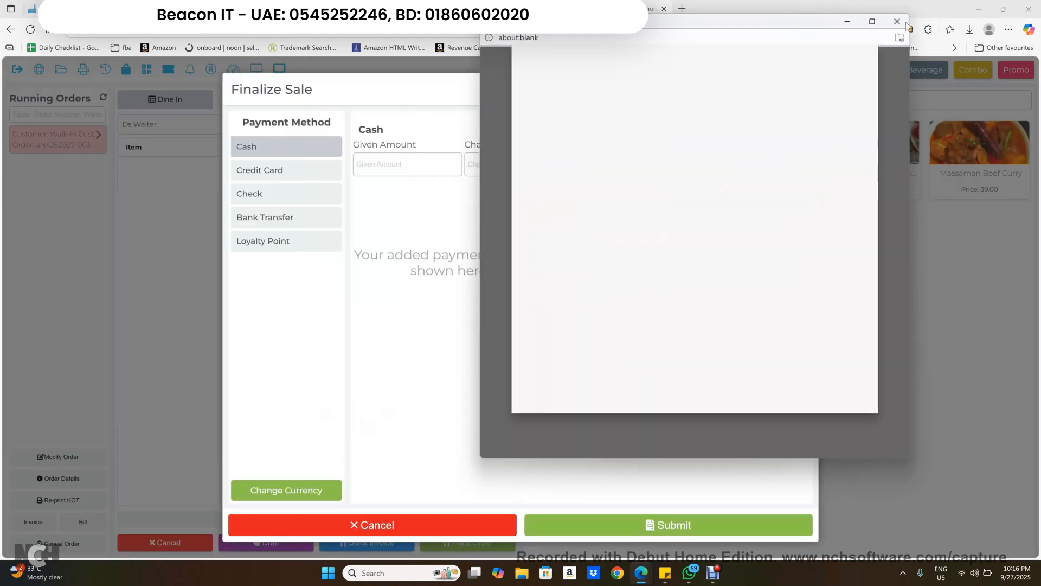
{"action": "left_click", "coordinate": [897, 22]}
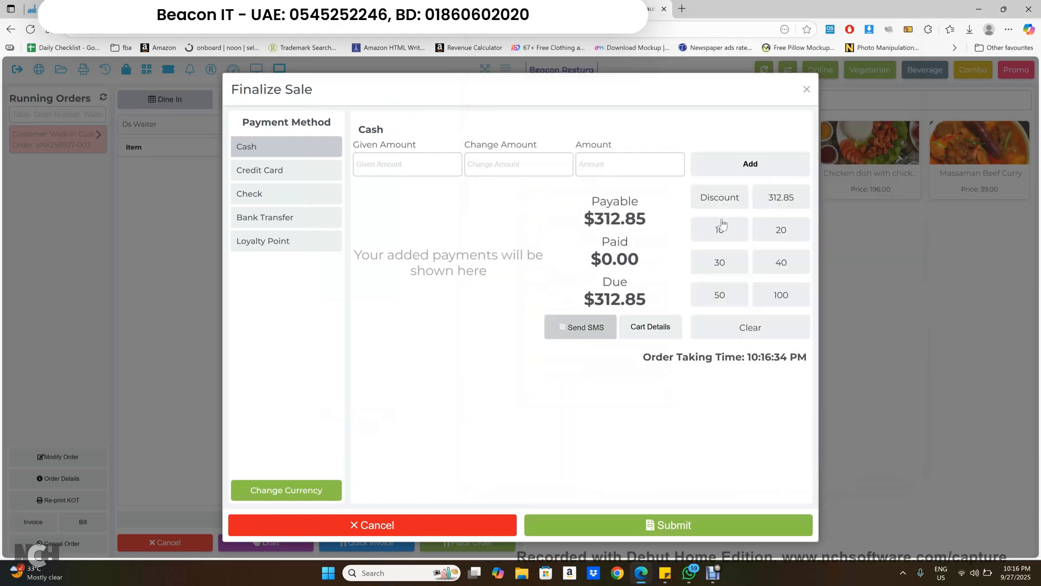
{"action": "left_click", "coordinate": [781, 197]}
{"action": "left_click", "coordinate": [754, 165]}
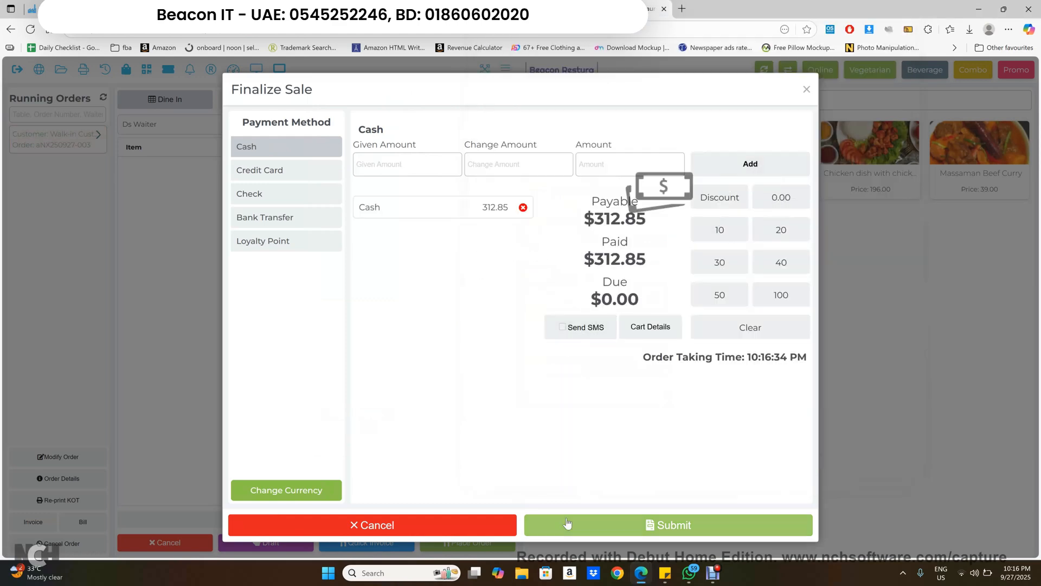
{"action": "left_click", "coordinate": [624, 525]}
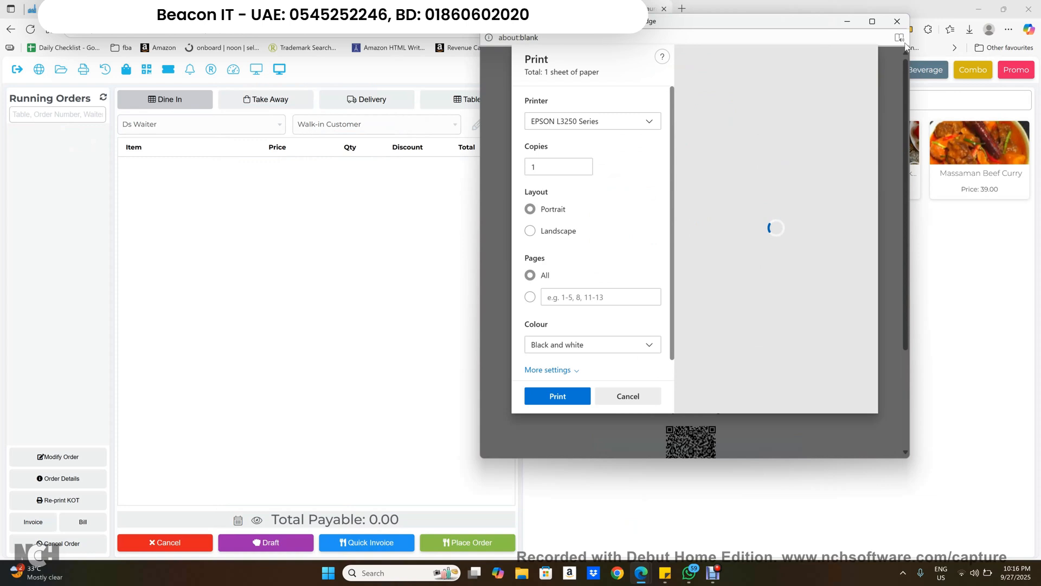
{"action": "left_click", "coordinate": [897, 22]}
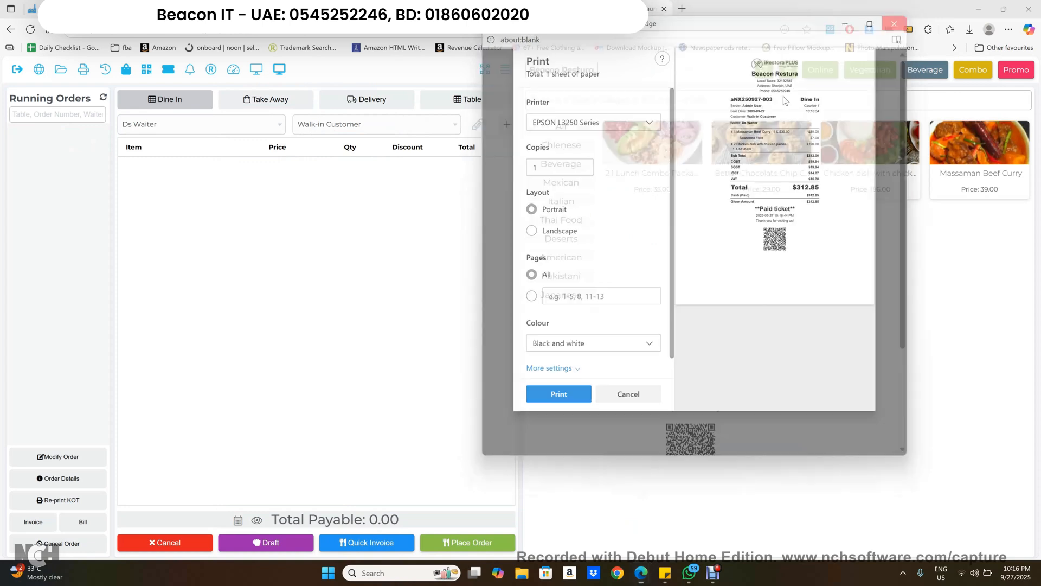
{"action": "left_click", "coordinate": [713, 574]}
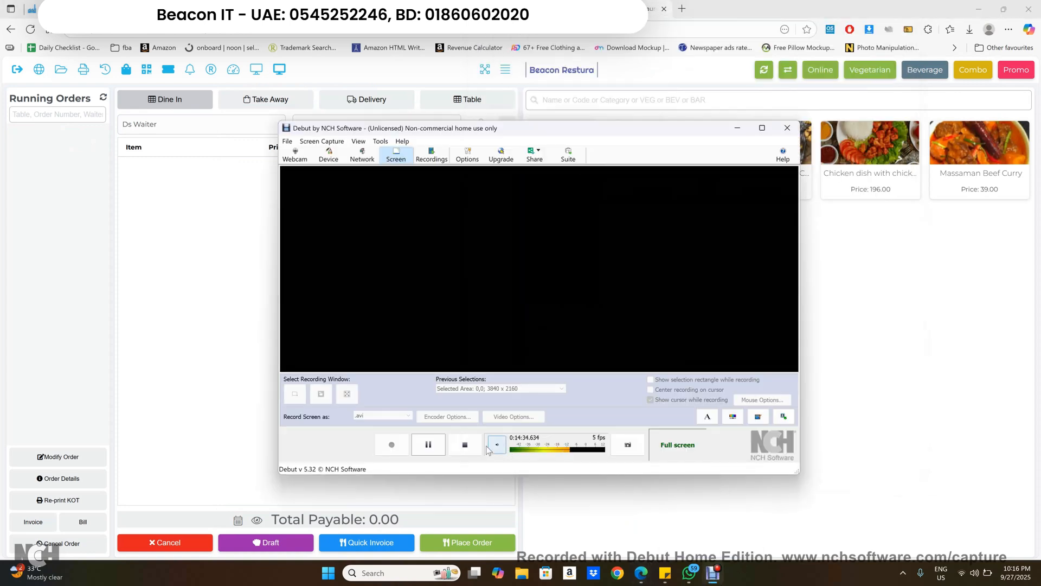